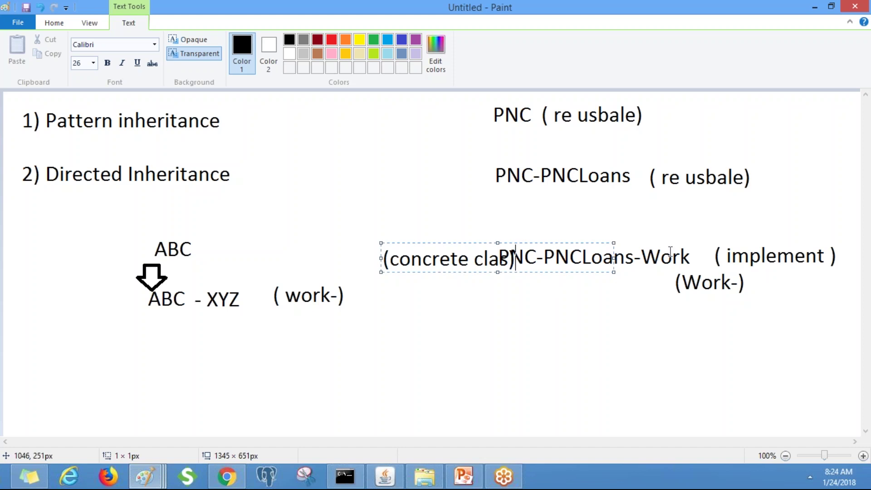
Open a second, maximized blank Paint window next to the class diagram
left_click(148, 484)
right_click(147, 485)
left_click(118, 414)
left_click(611, 88)
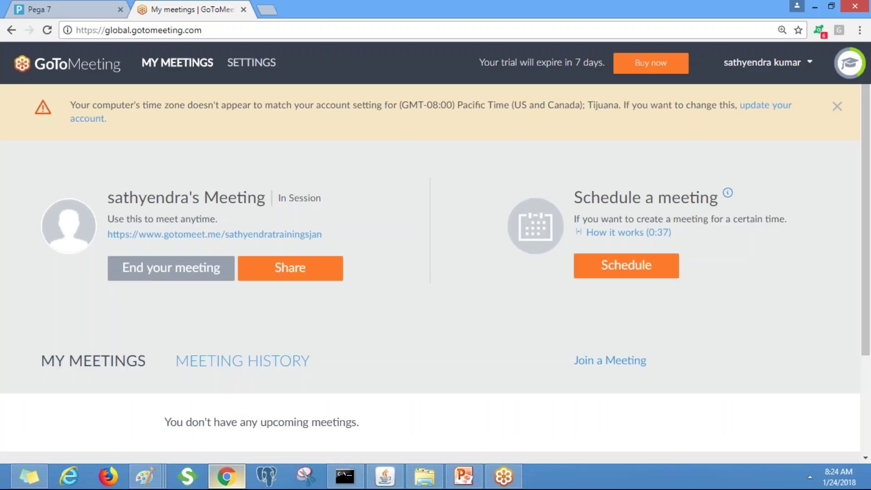
On the Pega 7 login page, fill the user name with the saved administrator suggestion
left_click(227, 476)
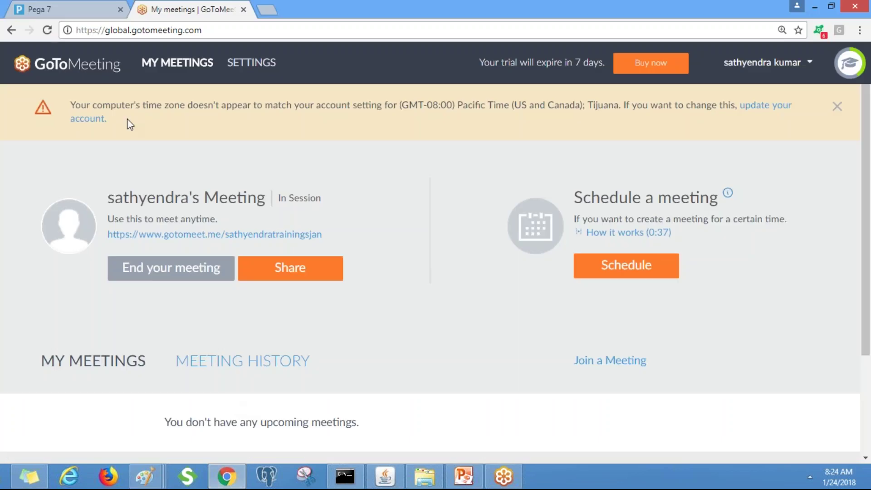
left_click(68, 9)
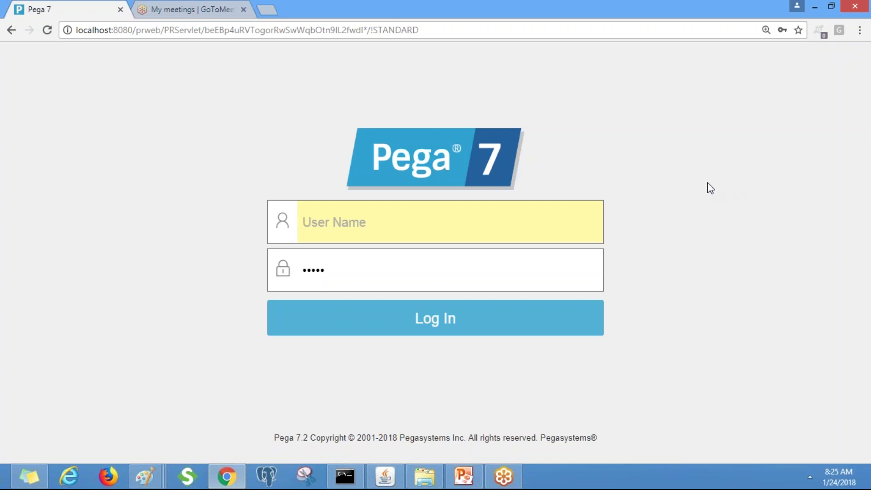
key("super+d")
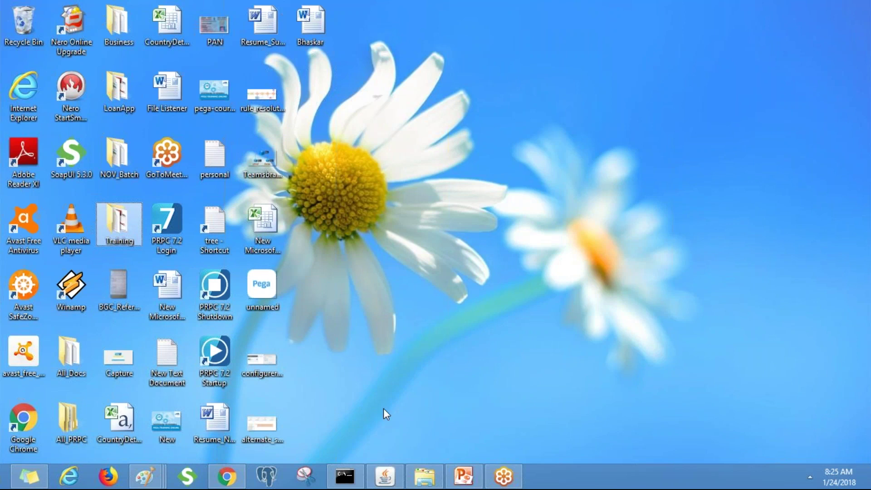
left_click(225, 480)
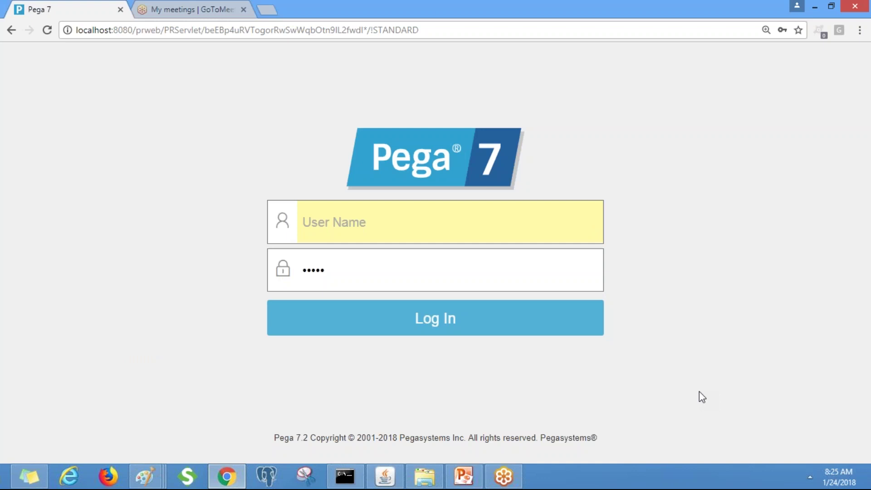
left_click(326, 230)
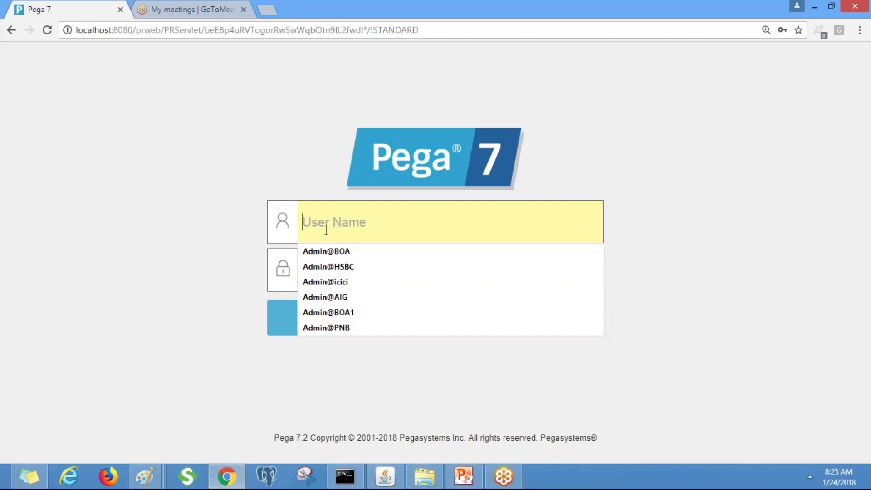
type("Admini")
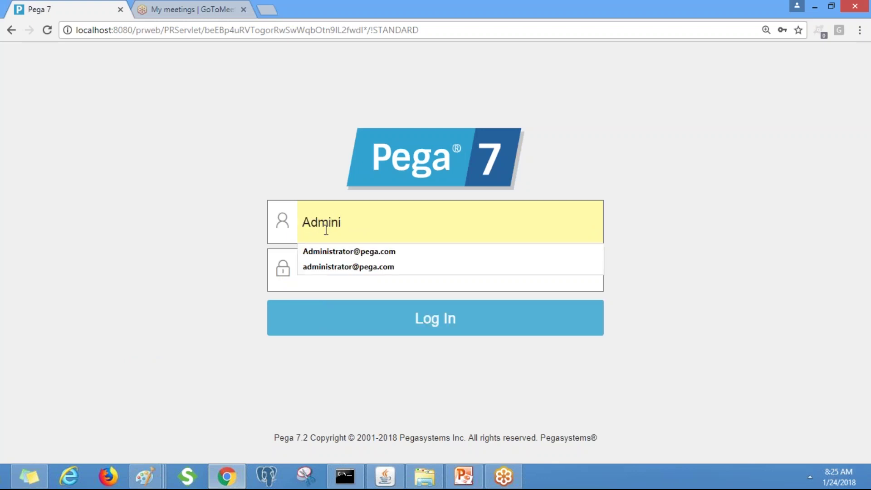
key("Down")
key("Down")
left_click(390, 251)
Clear the password field and re-enter the account password
left_click(354, 272)
double_click(355, 272)
key("BackSpace")
type("ins")
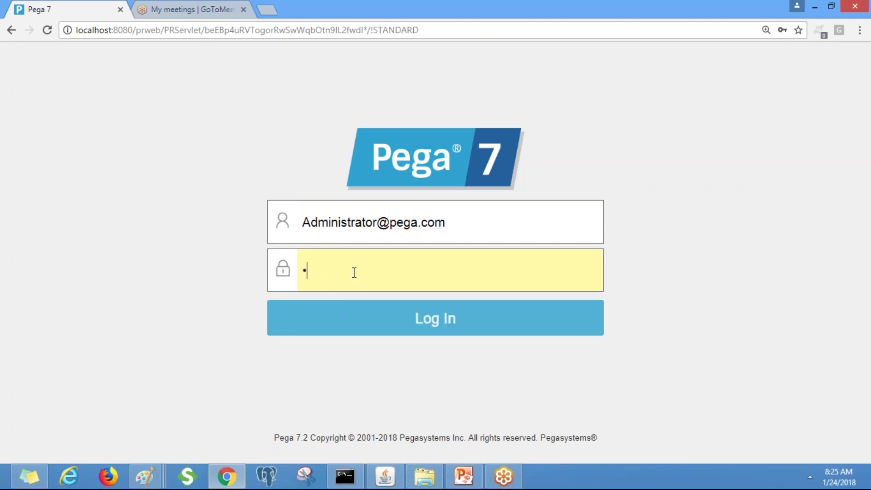
type("tal")
key("BackSpace")
key("BackSpace")
key("BackSpace")
key("BackSpace")
key("BackSpace")
key("BackSpace")
type("install")
Write the administrator user name at the top-left of the blank Paint canvas
left_click(156, 480)
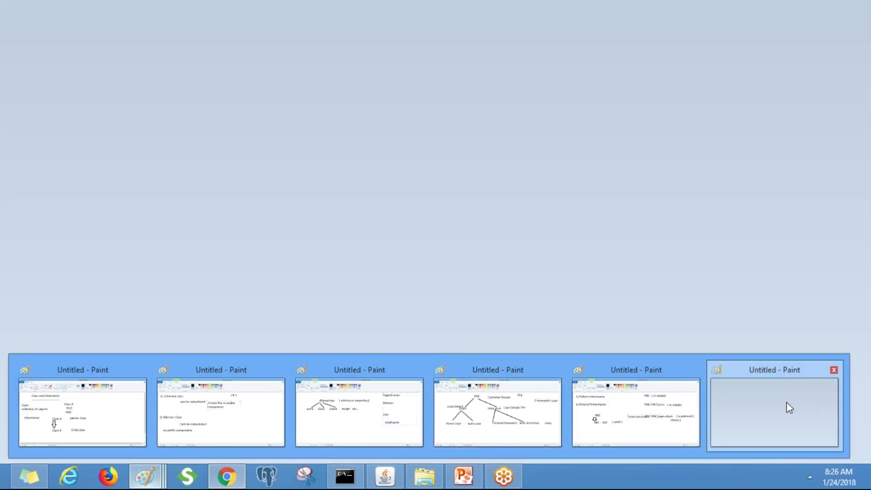
left_click(788, 405)
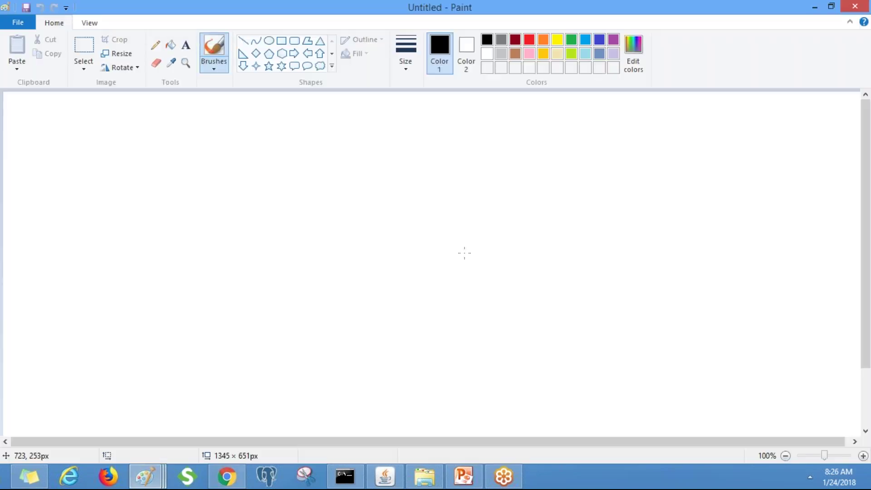
left_click(190, 51)
left_click(27, 100)
type("Admi")
key("BackSpace")
key("BackSpace")
key("BackSpace")
key("BackSpace")
Add the account password on the next line, widen the text box and commit the notes
key("Return")
key("Return")
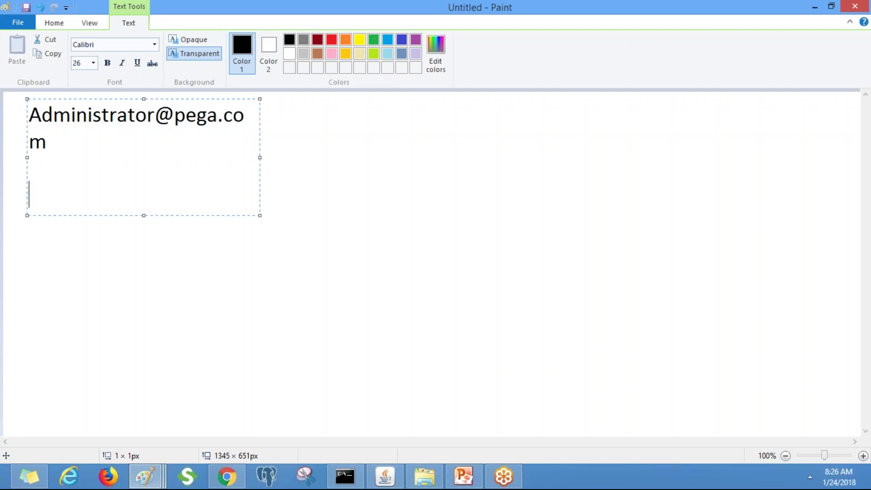
type("install")
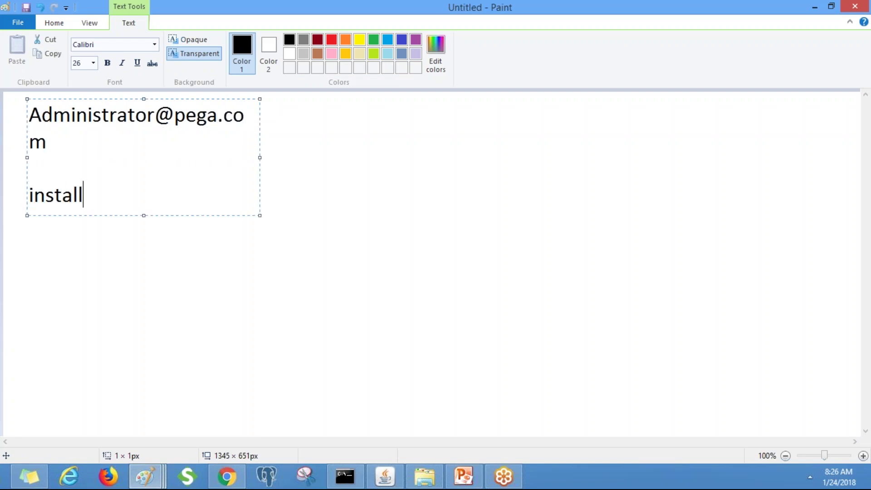
left_click_drag(259, 157, 476, 113)
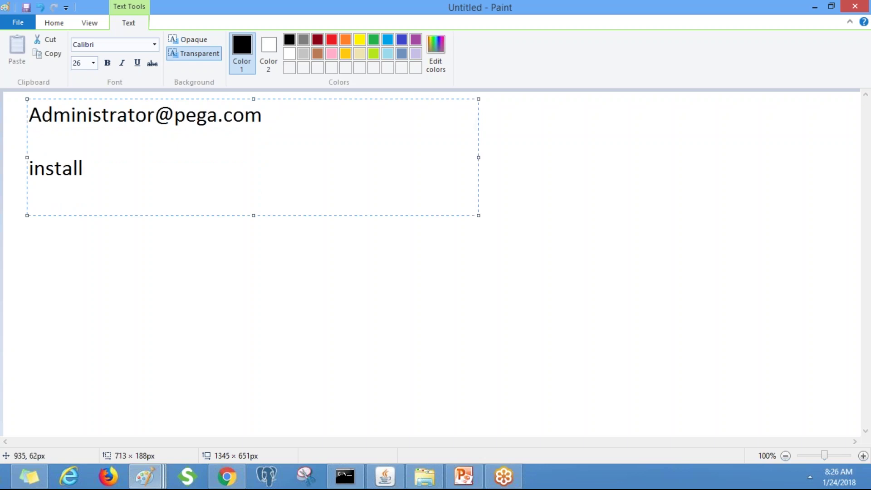
left_click(600, 132)
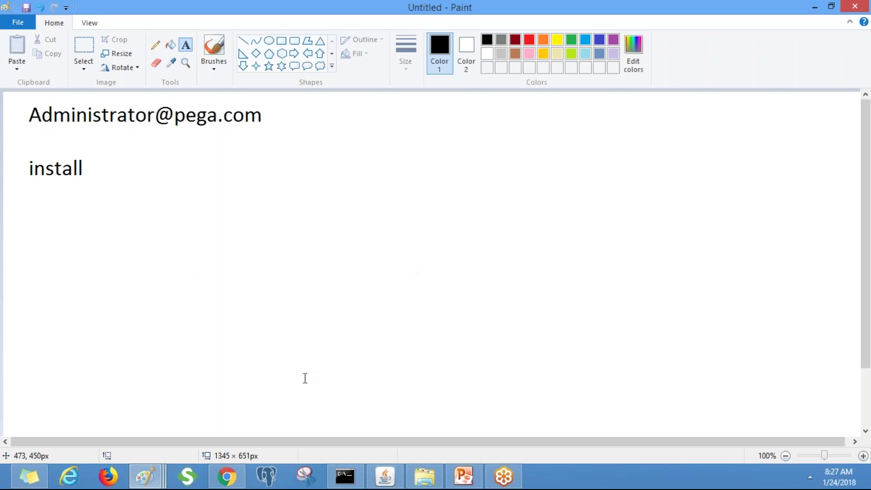
left_click(238, 468)
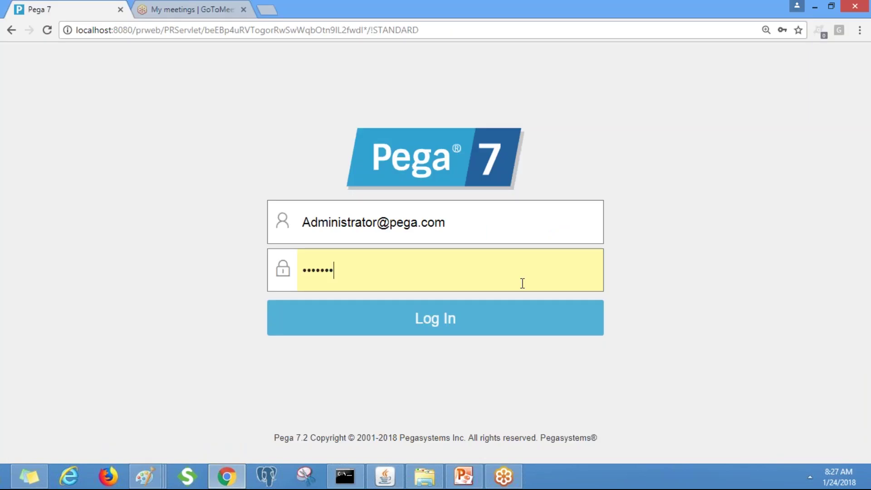
Sign in to Designer Studio and delete the login notes from the Paint canvas
left_click(328, 321)
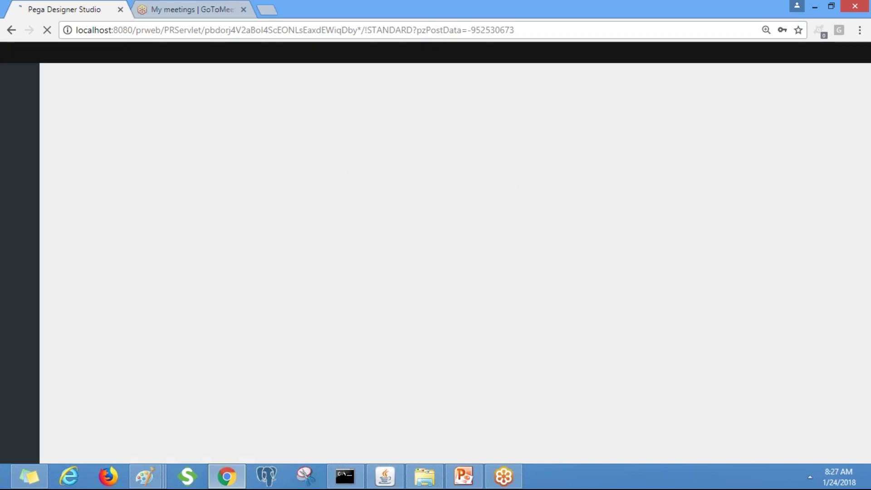
left_click(145, 476)
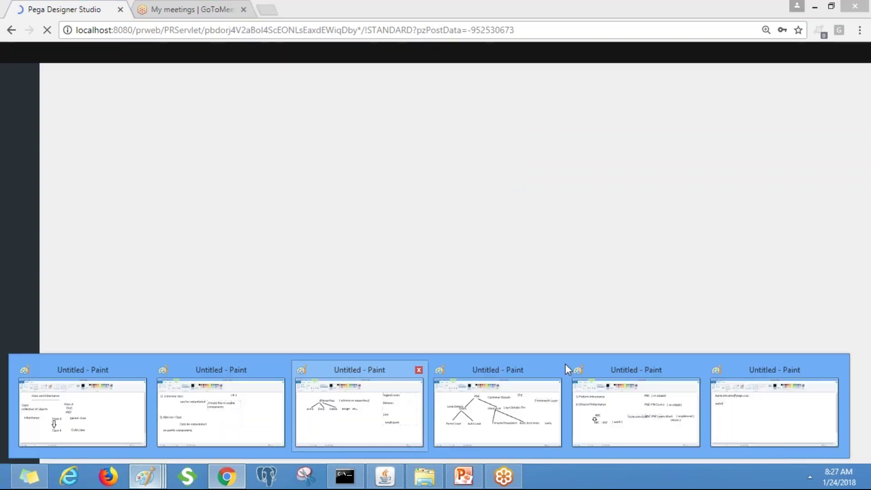
left_click(748, 412)
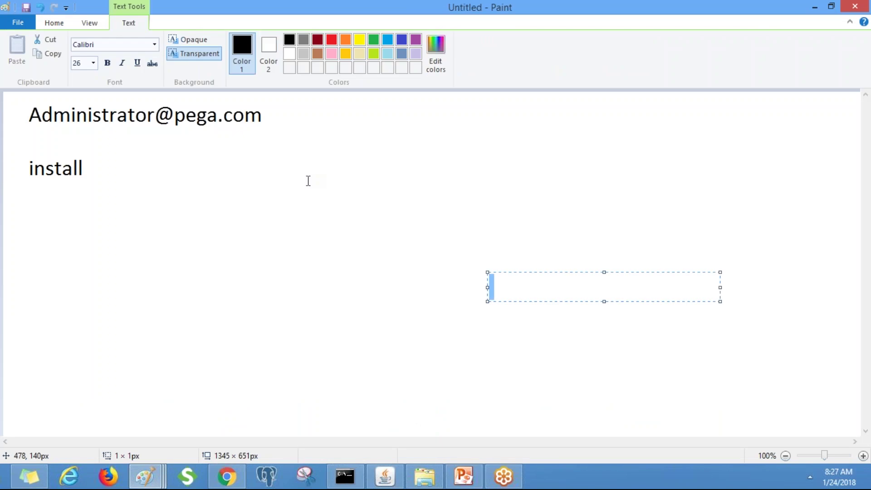
key("ctrl+a")
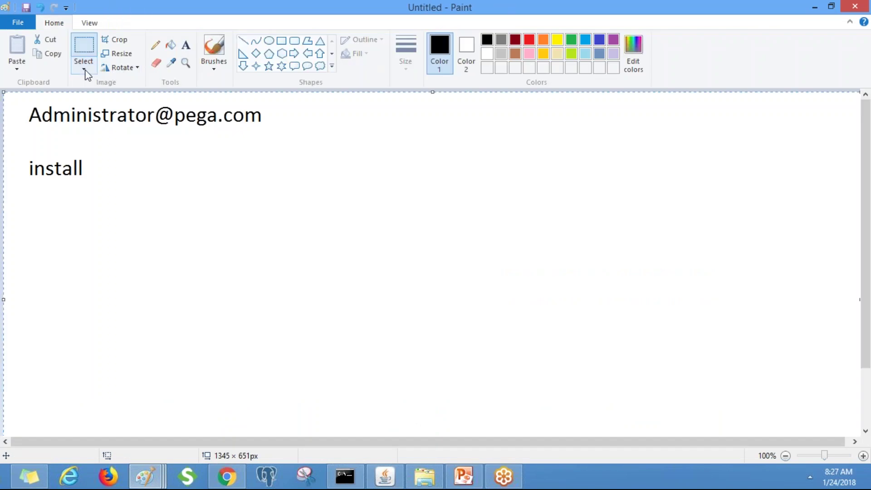
left_click(84, 69)
left_click(104, 170)
Back in Designer Studio, show the application explorer and open the PegaRULES menu
key("alt+Tab")
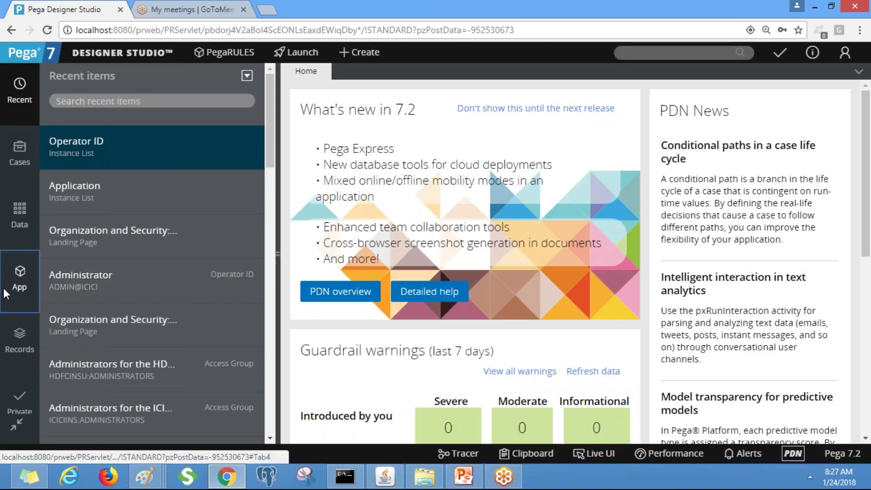
left_click(3, 287)
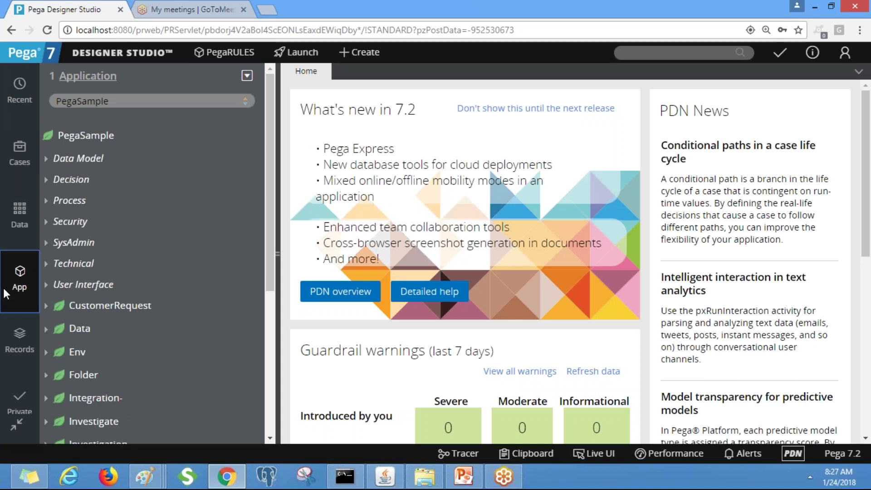
left_click(536, 145)
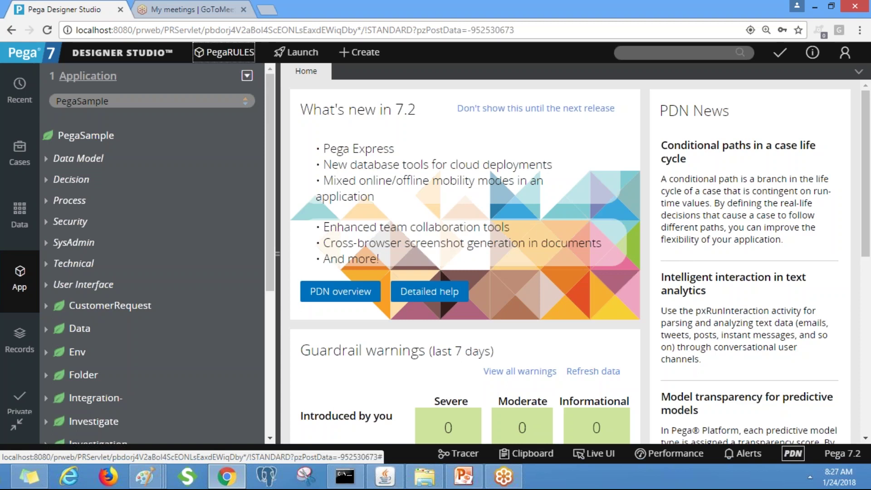
key("Return")
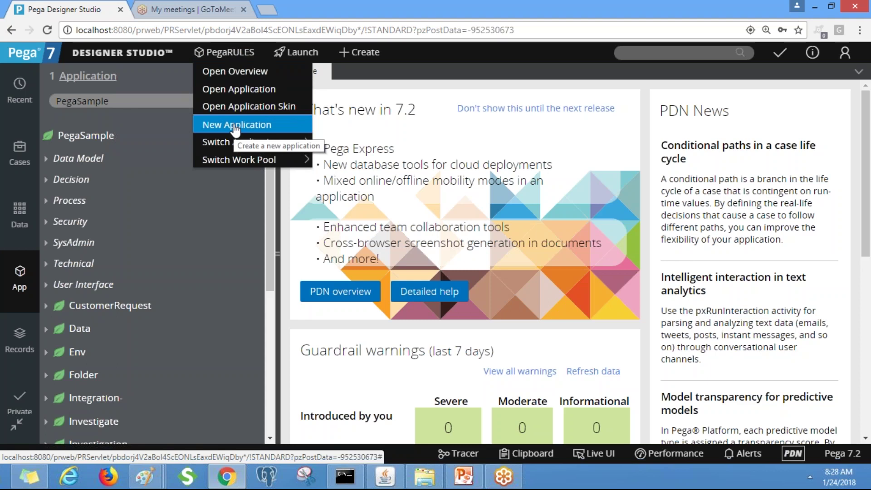
Choose New Application from PegaRULES and create an Enterprise application
left_click(234, 127)
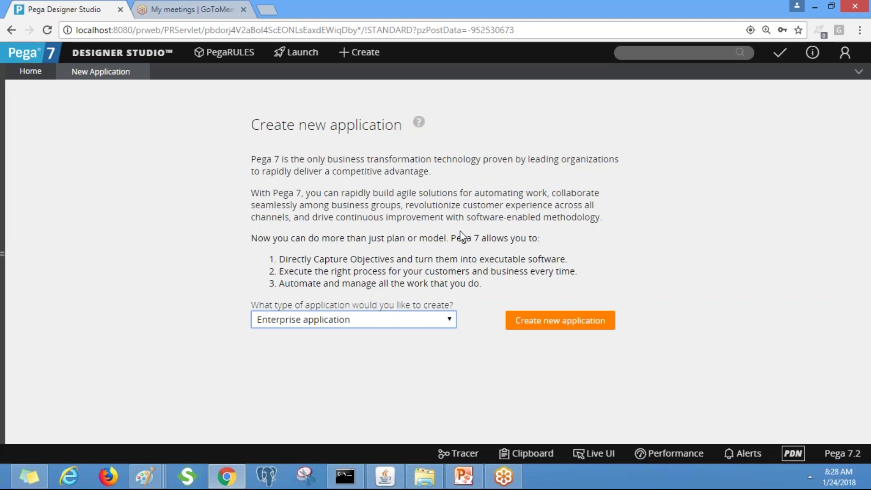
left_click(550, 319)
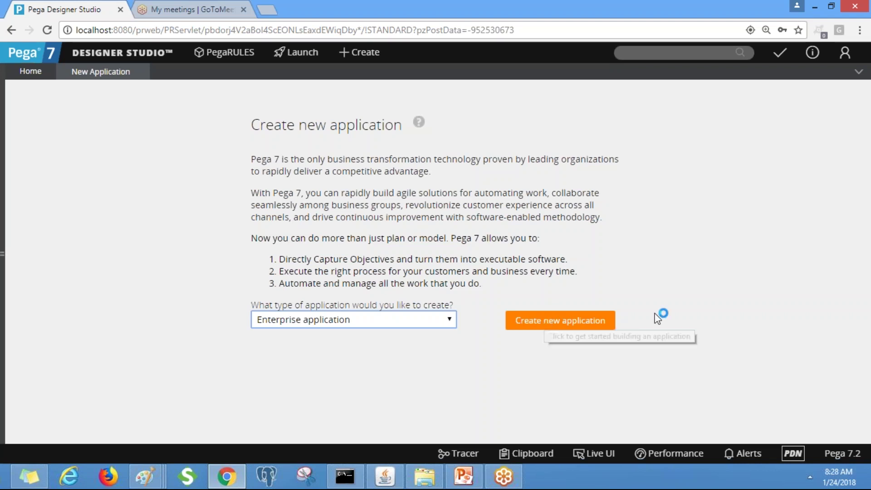
left_click(586, 321)
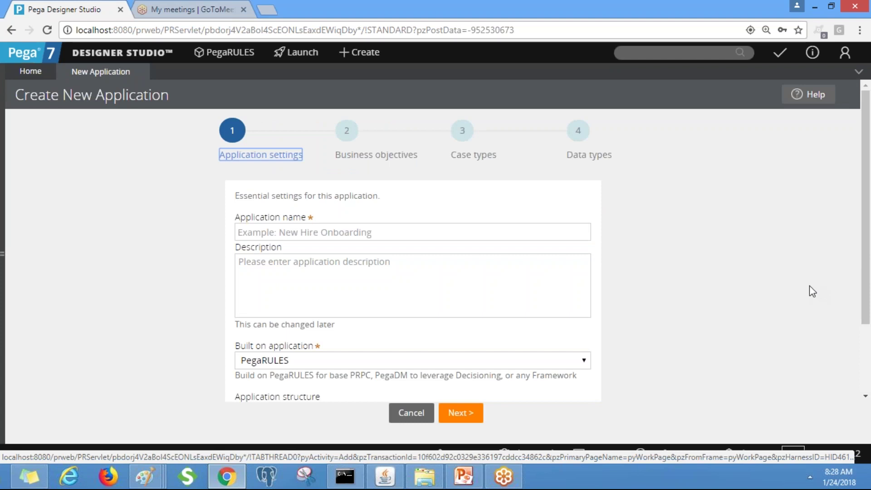
Enter the application name 'PNB Loans', then correct it to 'PNC Loans'
left_click(478, 230)
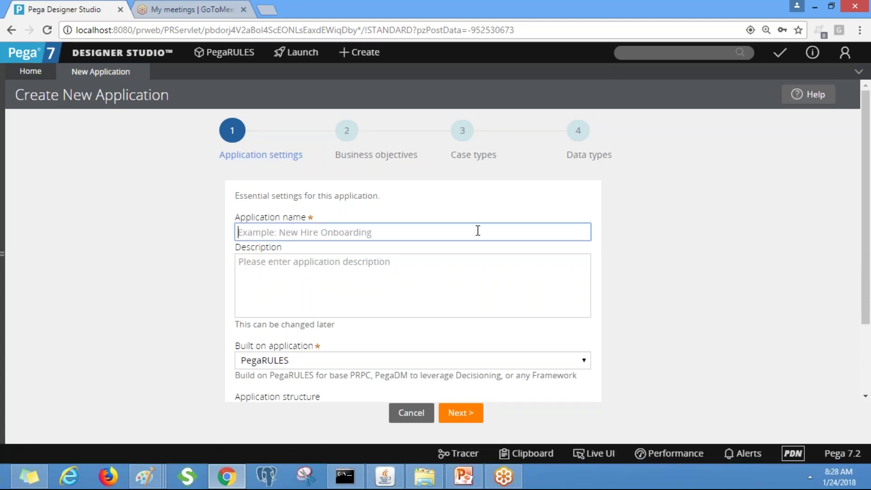
type("PNB")
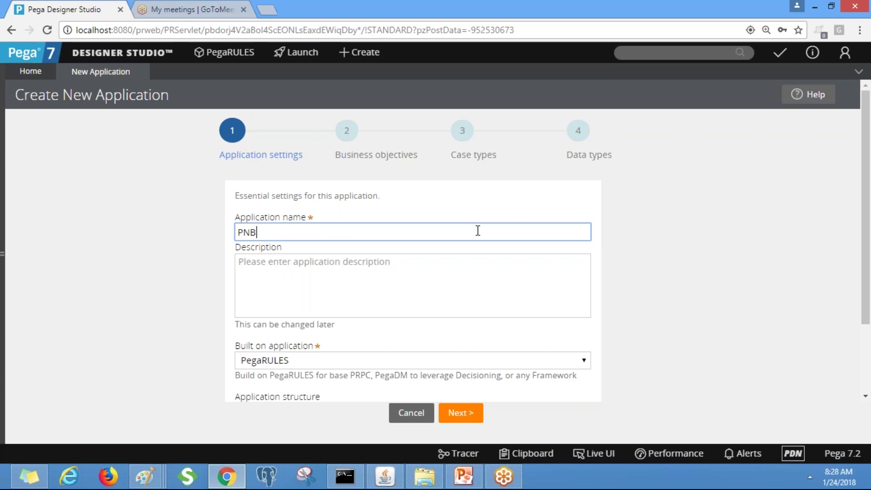
type(" Loans")
left_click(371, 266)
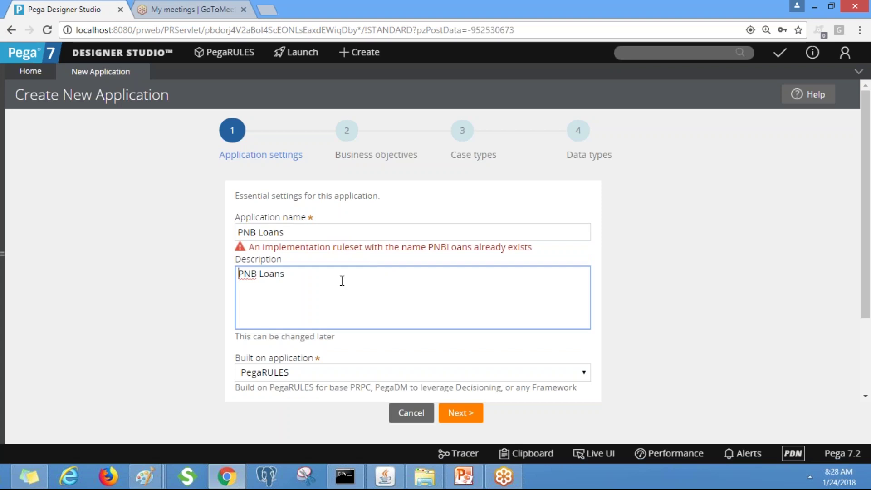
left_click(292, 232)
left_click(258, 232)
key("BackSpace")
type("C")
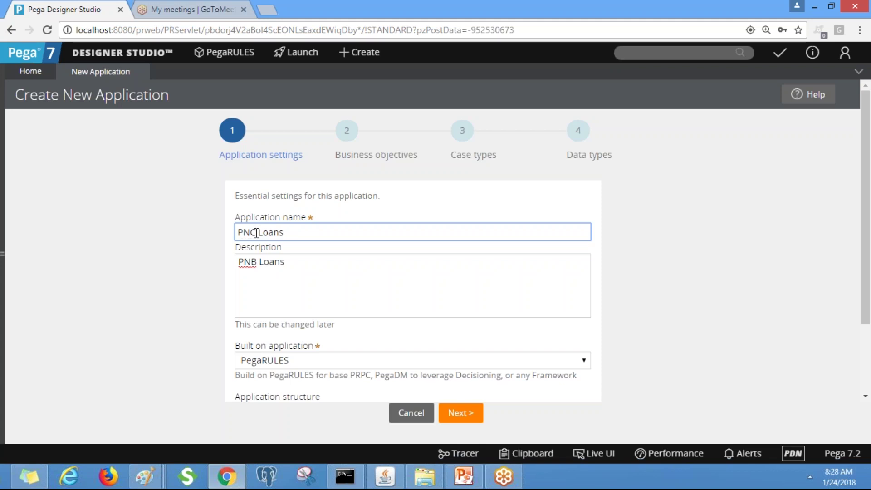
Correct the description to 'PNC Loans' and extend the name to 'PNC Loans Operations'
left_click(257, 262)
key("BackSpace")
type("C")
left_click(328, 231)
type("Operations")
key("Tab")
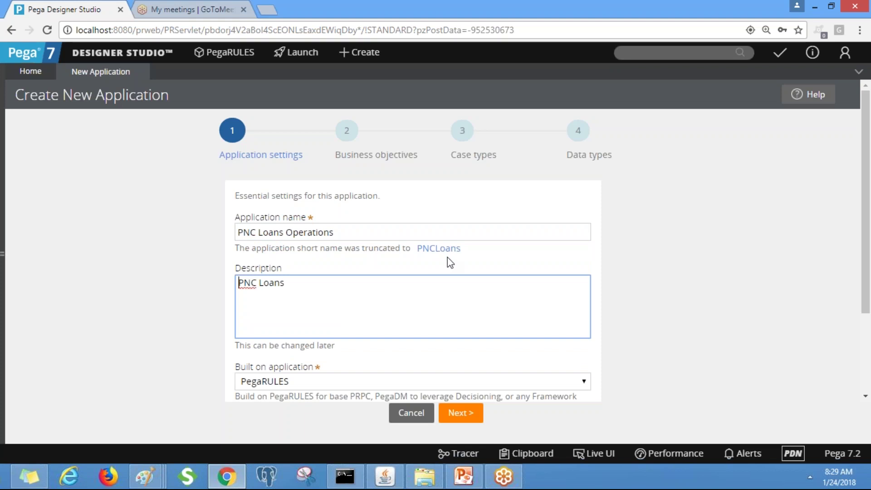
left_click_drag(353, 231, 152, 227)
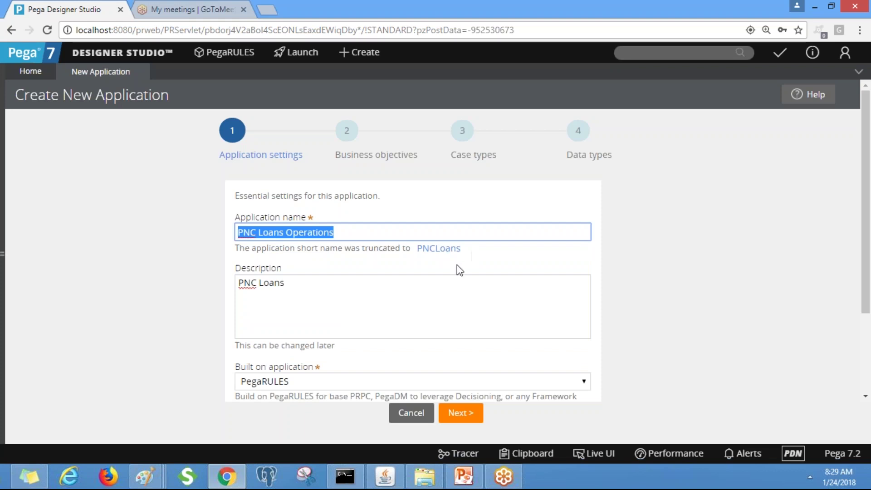
left_click(440, 293)
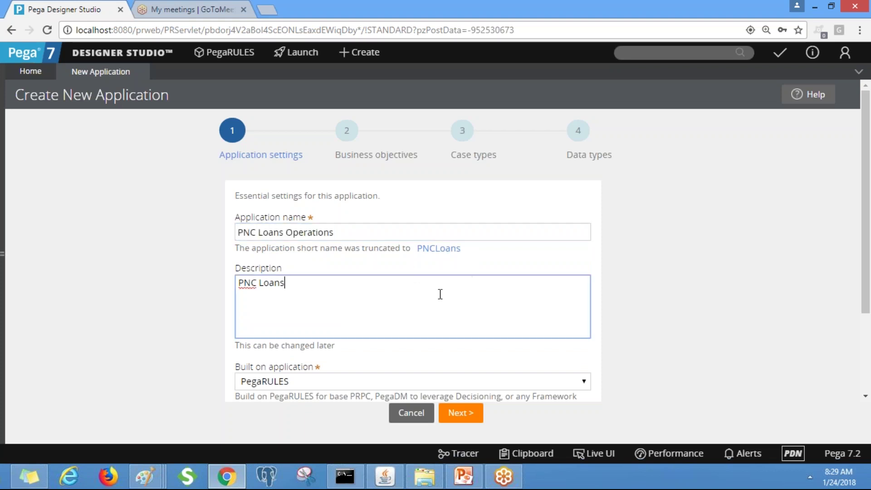
Paste the application name into Description so it reads 'PNC Loans Operations'
left_click_drag(865, 186, 868, 219)
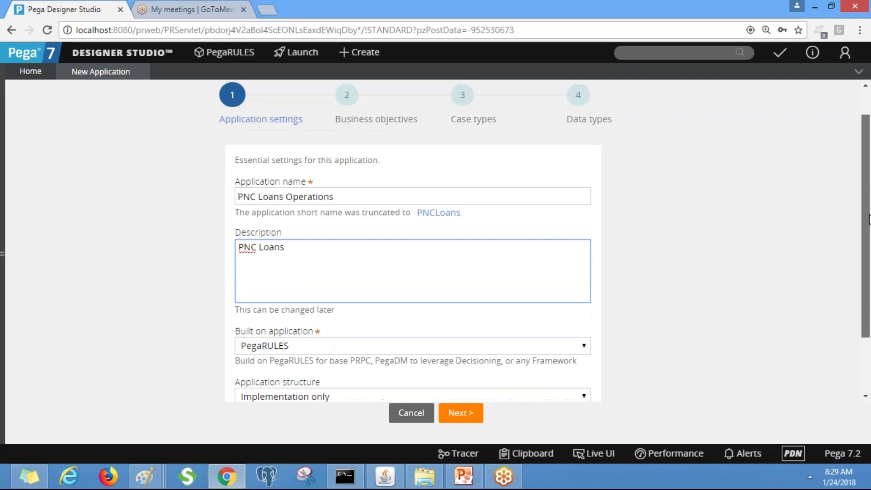
scroll(869, 219, "down", 2)
left_click_drag(345, 137, 236, 134)
key("ctrl+c")
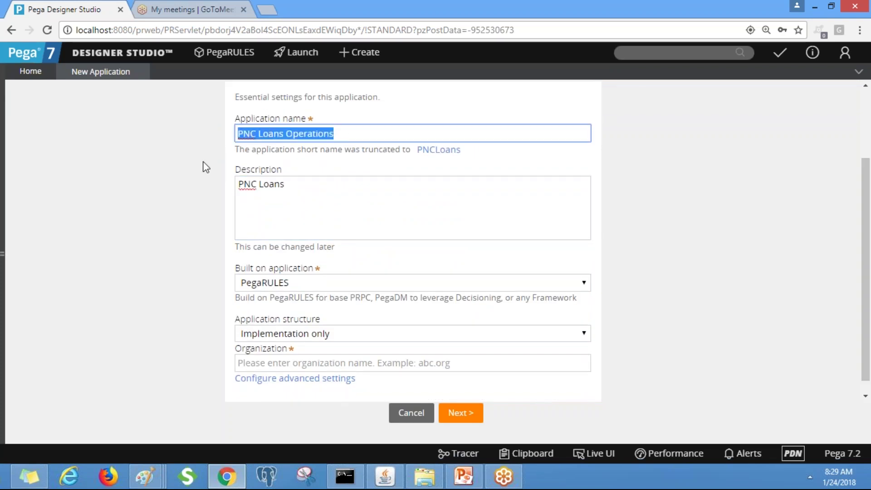
left_click_drag(285, 183, 238, 183)
key("ctrl+v")
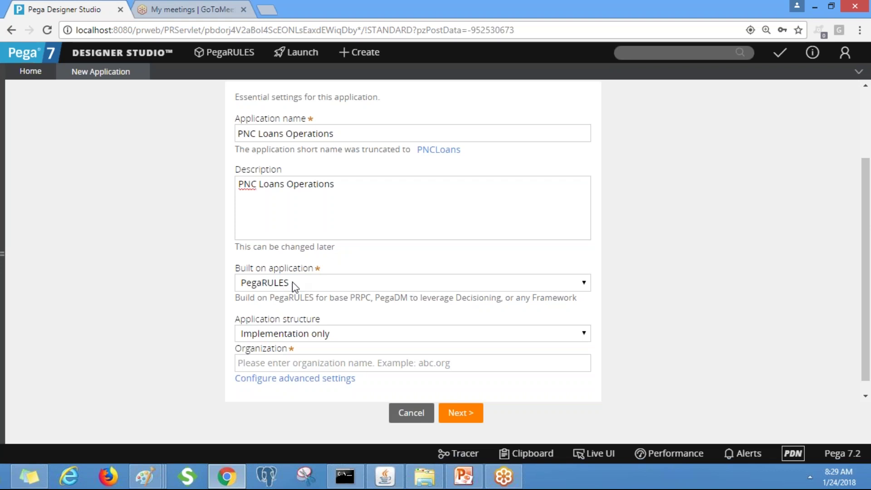
left_click(343, 138)
key("ctrl+a")
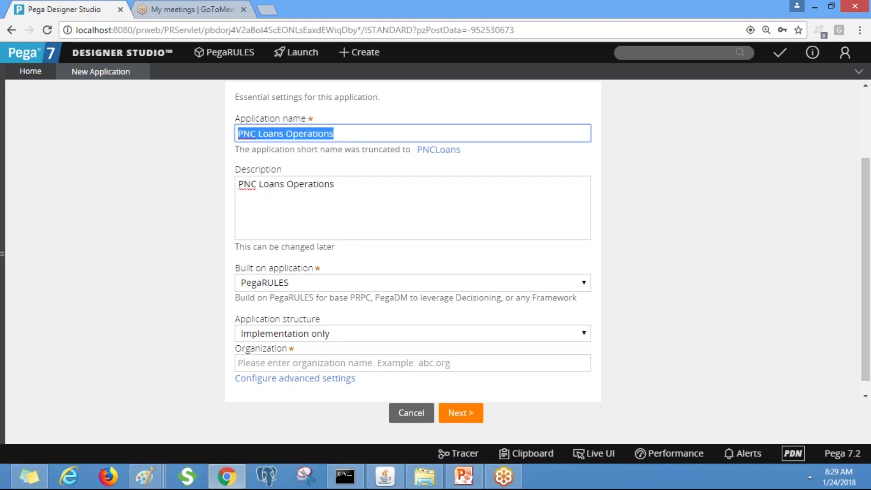
left_click(740, 249)
Try the Implementation, Framework and Implementation, and Framework application structure options
left_click_drag(868, 229, 869, 255)
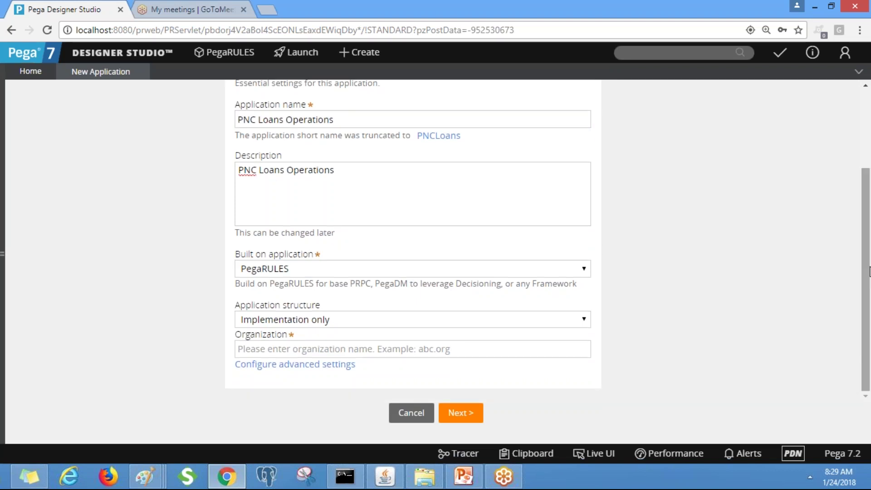
left_click(379, 322)
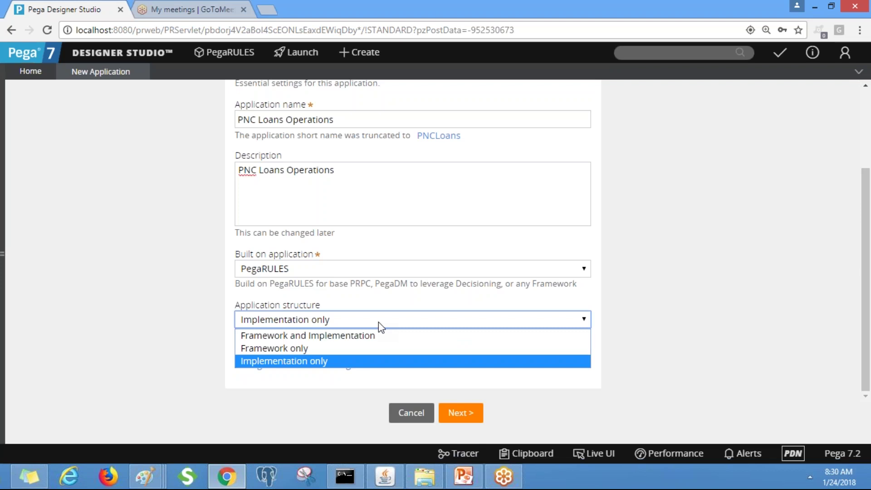
left_click(324, 361)
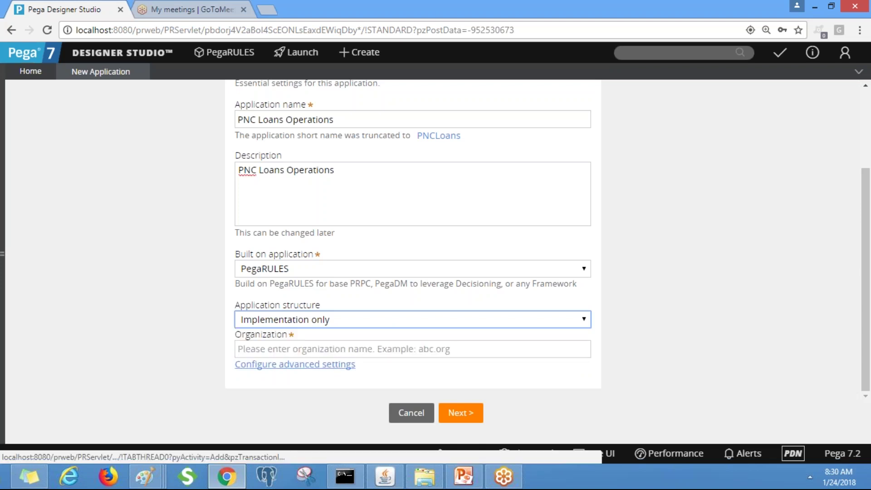
left_click(327, 321)
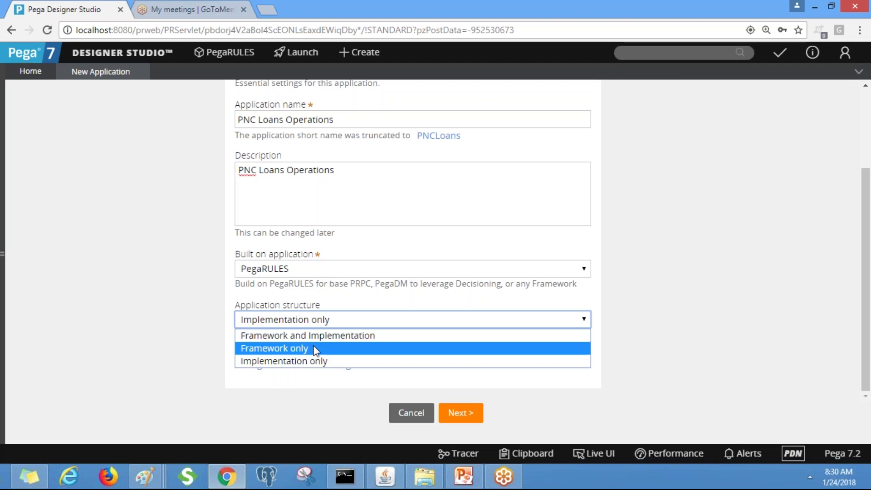
left_click(293, 337)
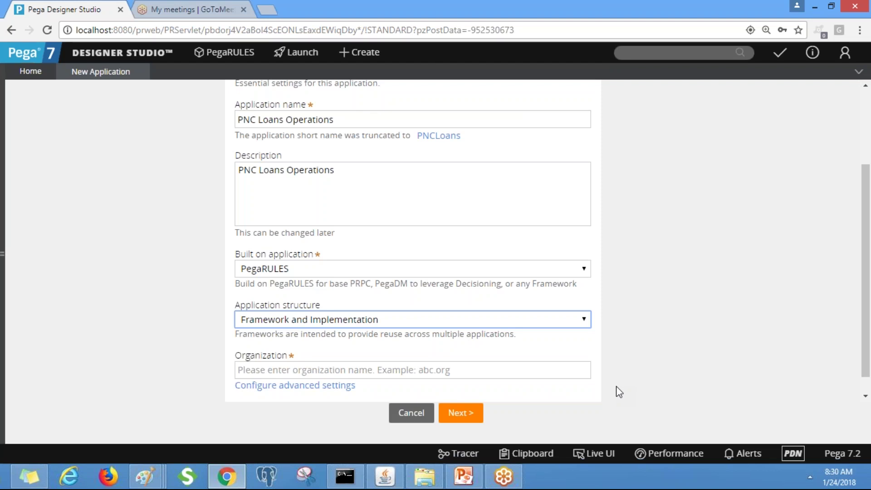
left_click(416, 319)
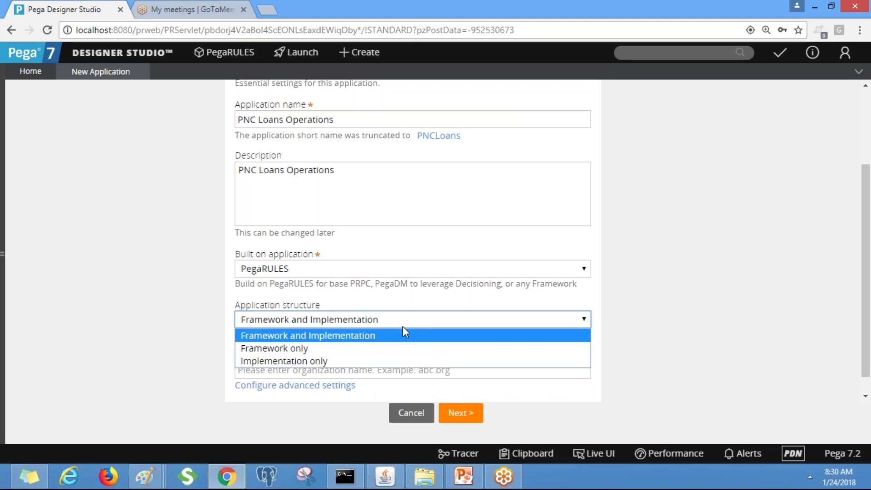
left_click(348, 353)
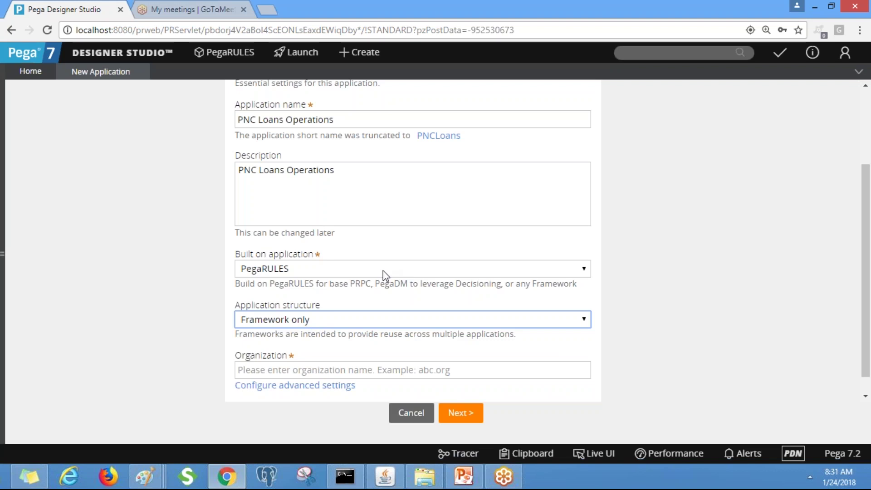
Keep PegaRULES as the built-on application and set structure to Framework and Implementation
left_click(302, 272)
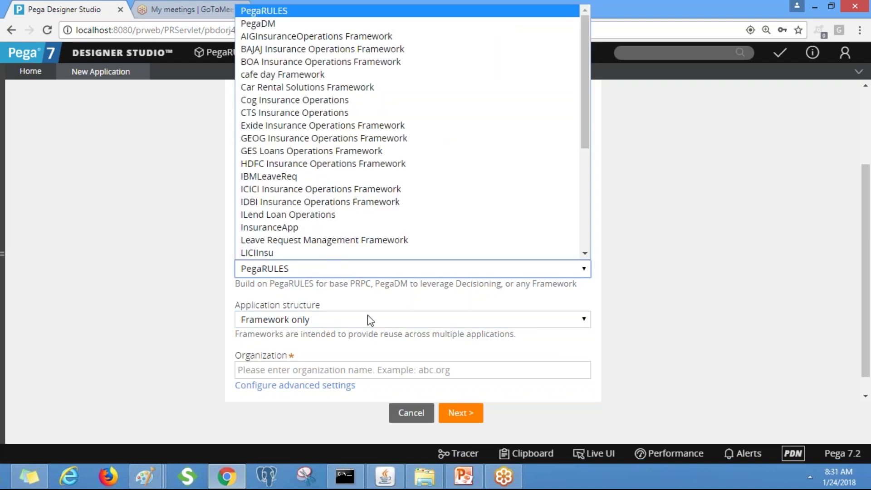
left_click(348, 163)
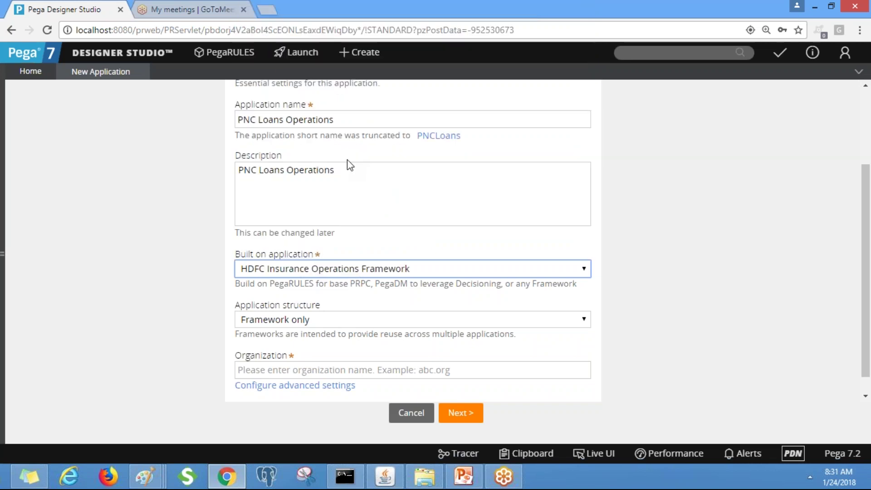
left_click(381, 269)
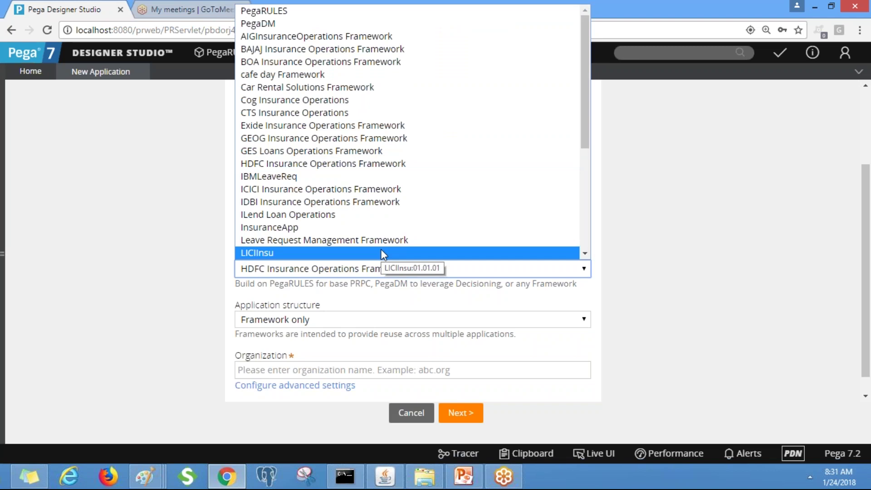
left_click(303, 5)
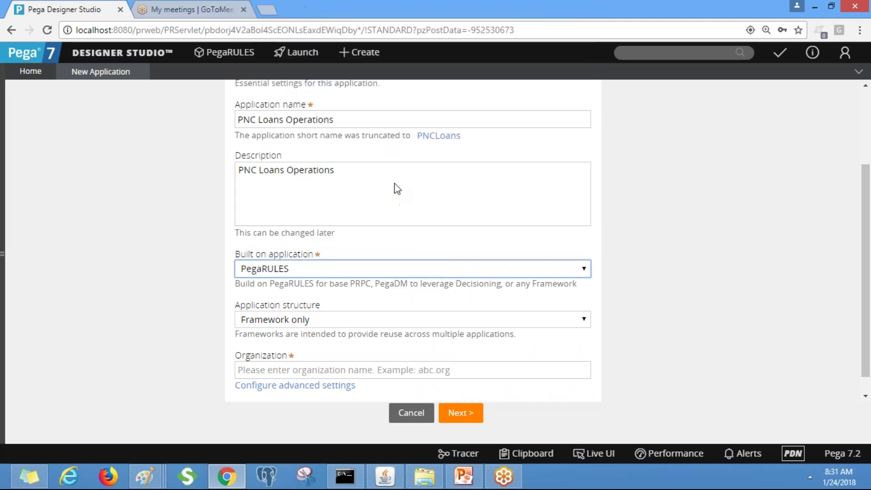
left_click(356, 321)
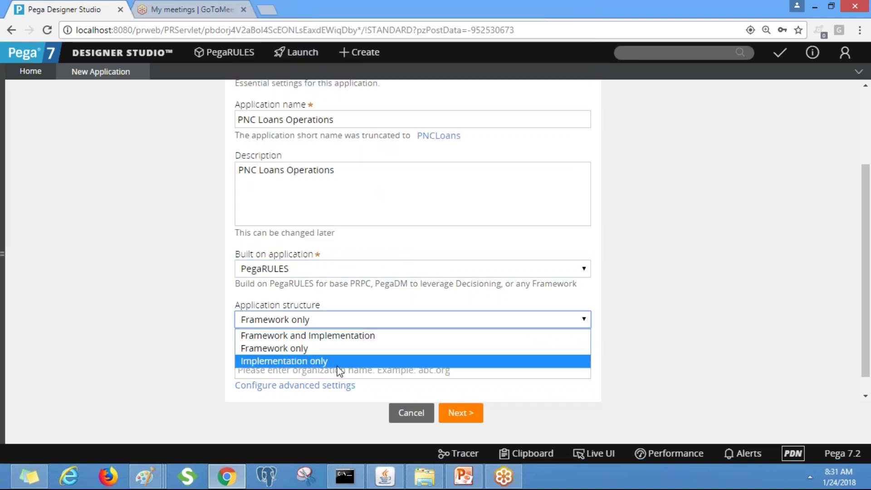
left_click(313, 340)
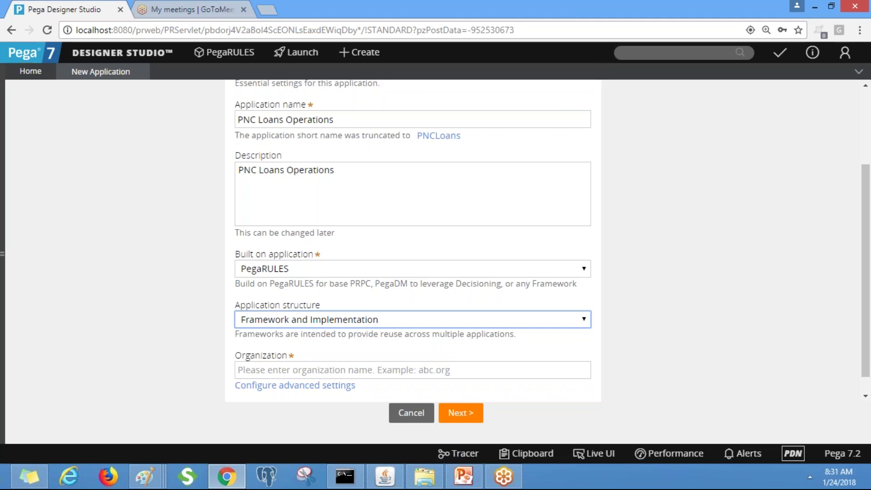
left_click(145, 476)
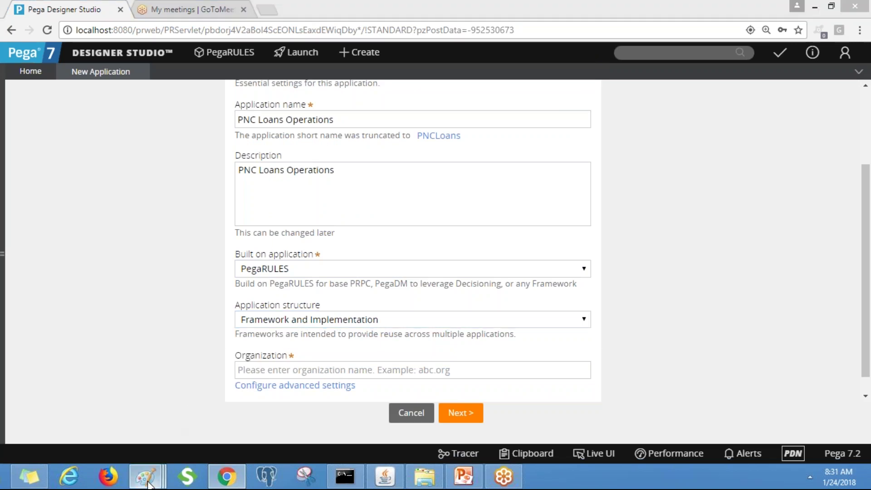
Write 'Home Loan' and 'Auto Loan' as stacked text labels at the canvas's left edge
left_click(739, 410)
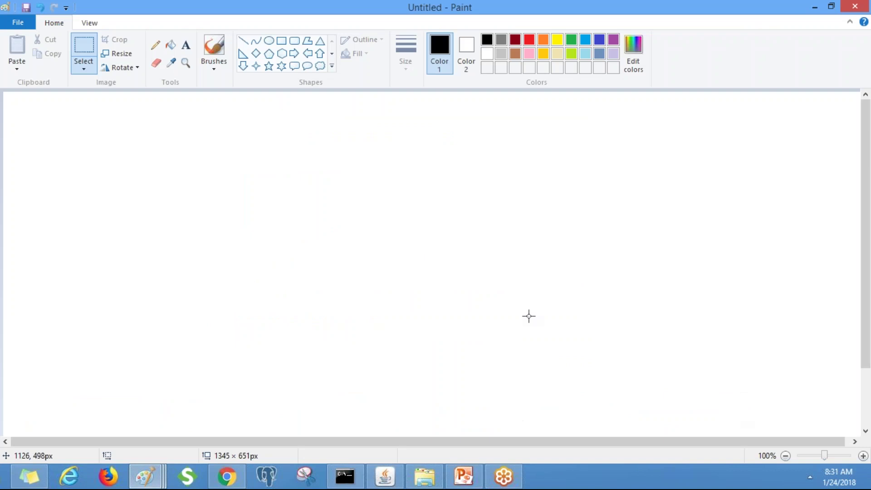
left_click(186, 45)
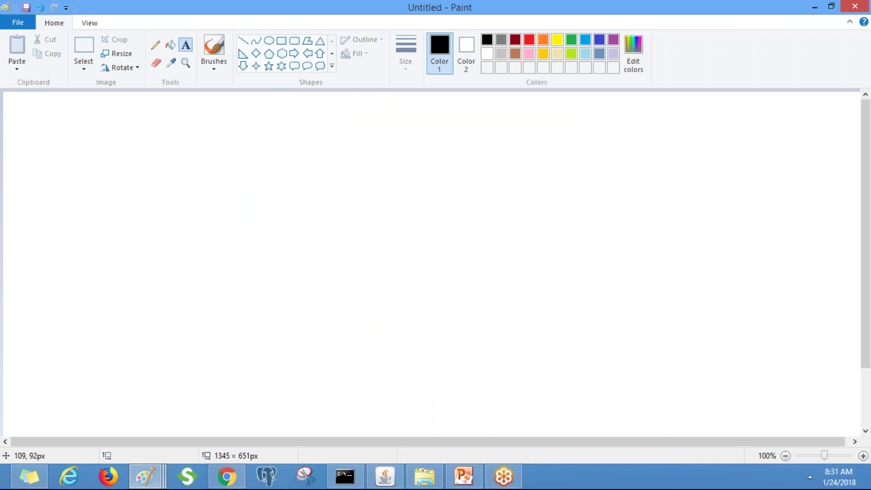
left_click(24, 115)
type("Hom")
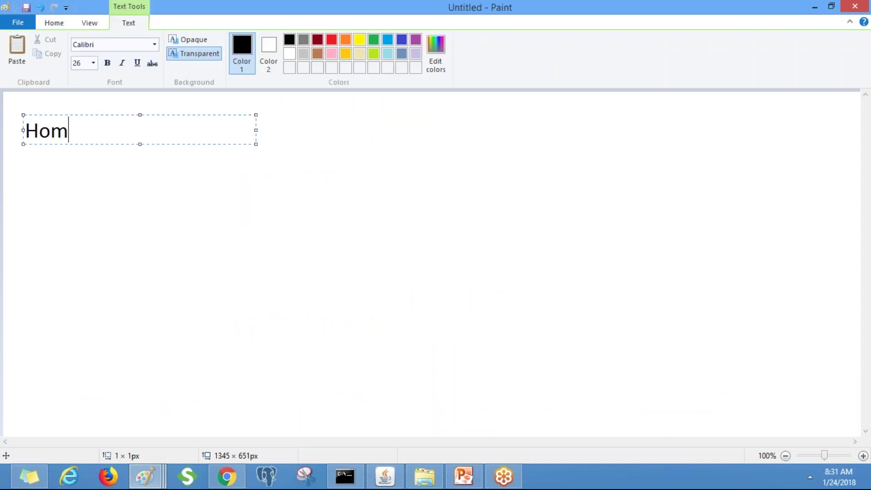
type("e Loan")
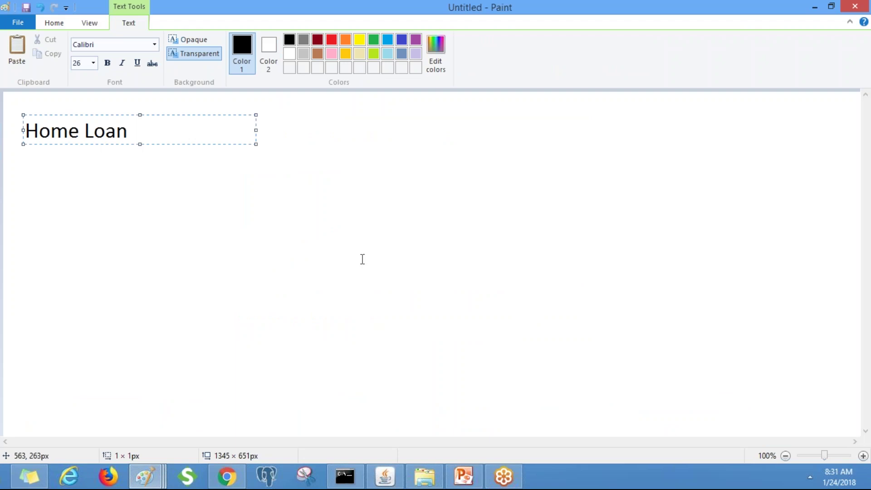
key("alt+Tab")
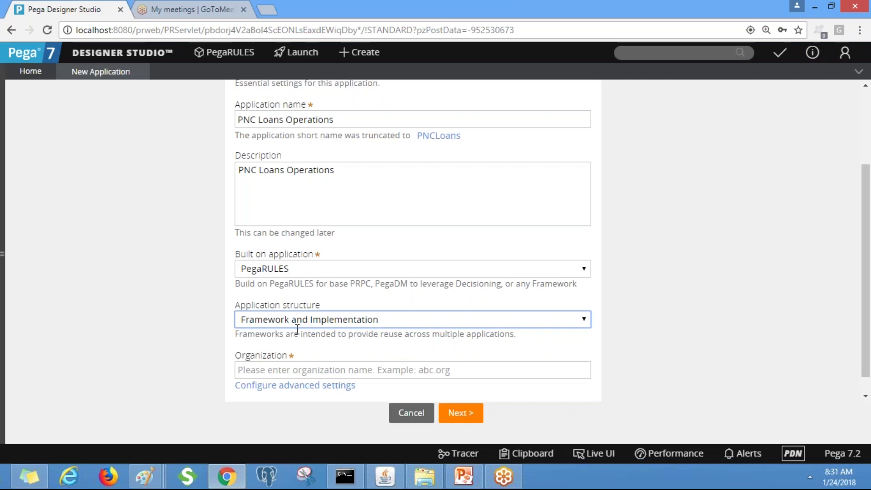
key("alt+Tab")
key("alt+Tab")
key("alt+Tab")
left_click(20, 220)
left_click(19, 219)
type("Auto Loan")
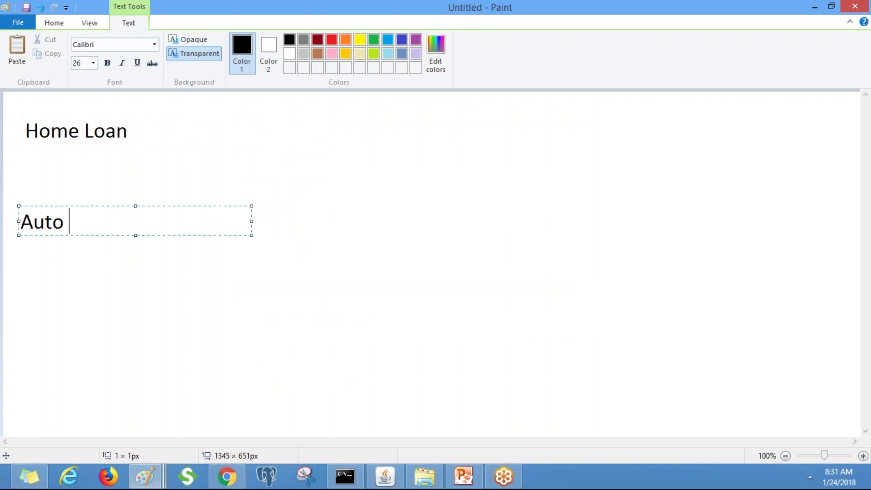
left_click(321, 167)
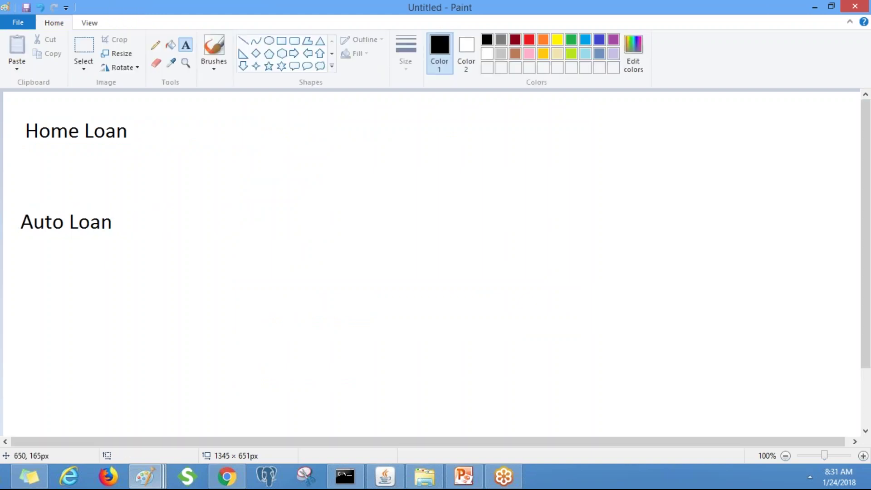
key("alt+Tab")
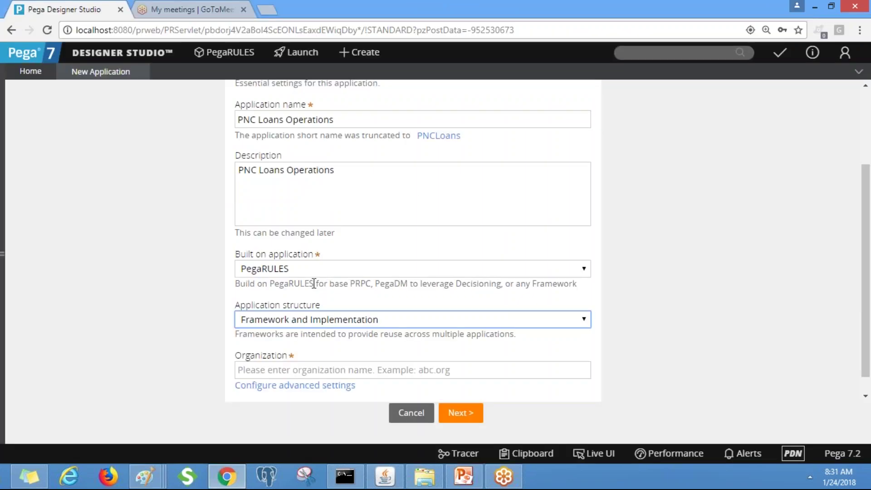
Set the Application structure back to Framework and Implementation
mouse_move(391, 323)
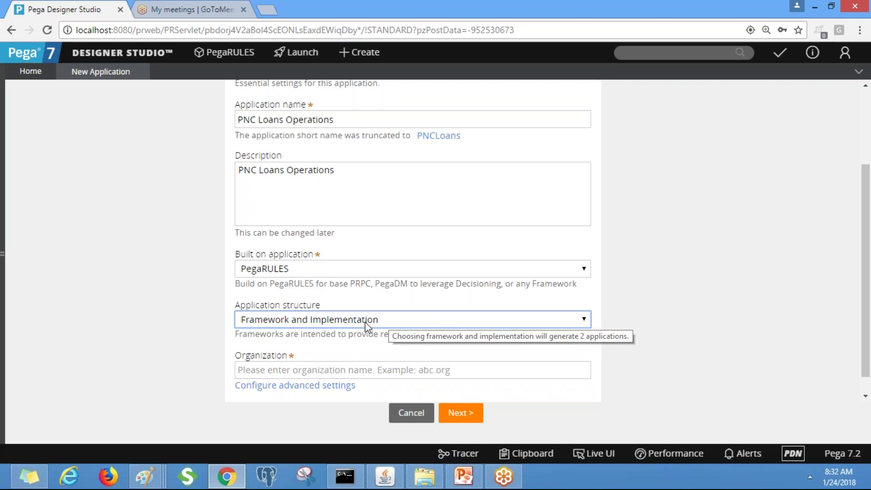
left_click(509, 325)
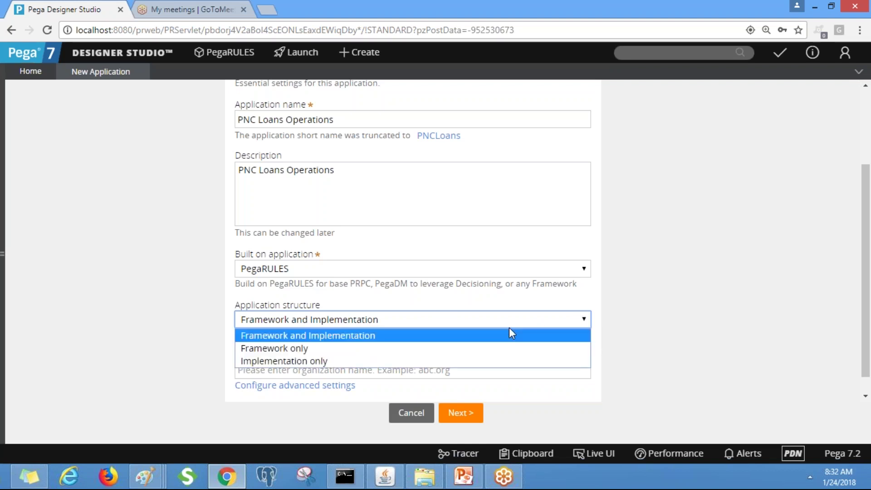
left_click(381, 361)
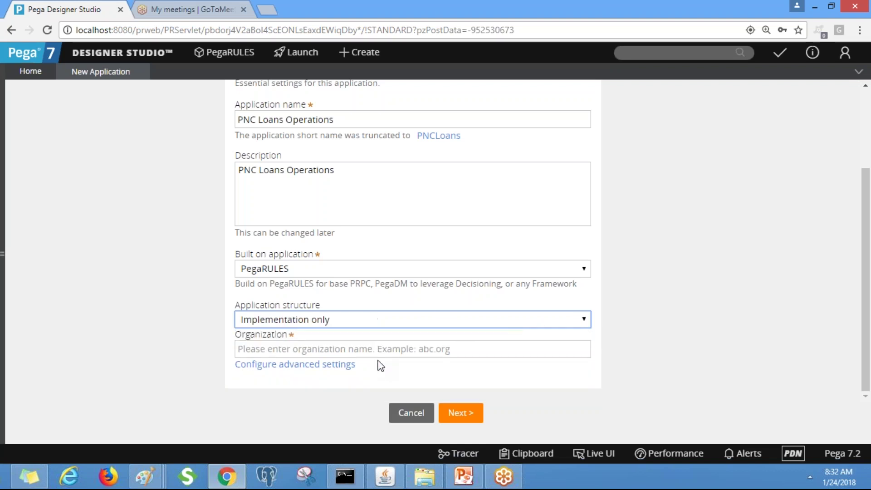
left_click(385, 325)
left_click(352, 335)
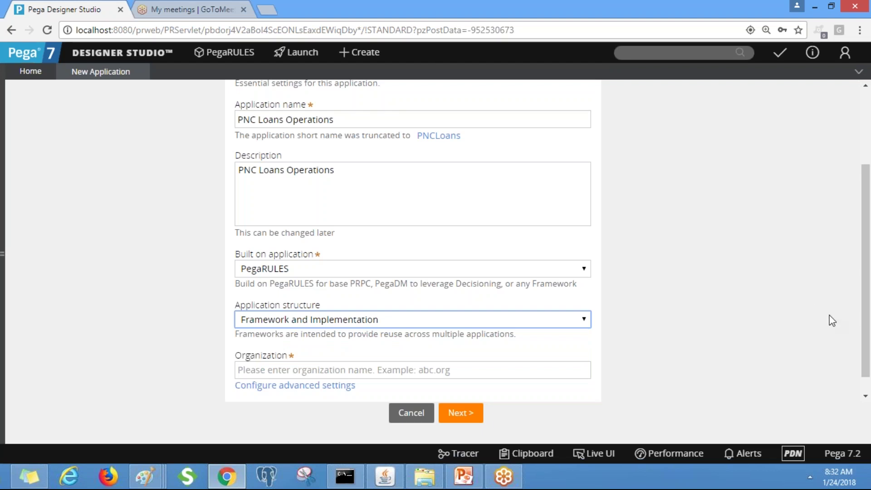
Enter PNC as the Organization
scroll(866, 272, "down", 1)
left_click(413, 347)
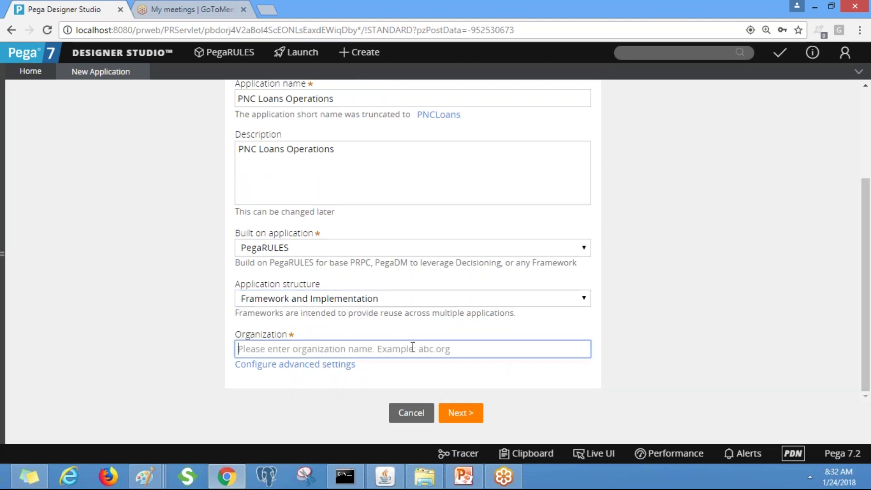
type("PNC")
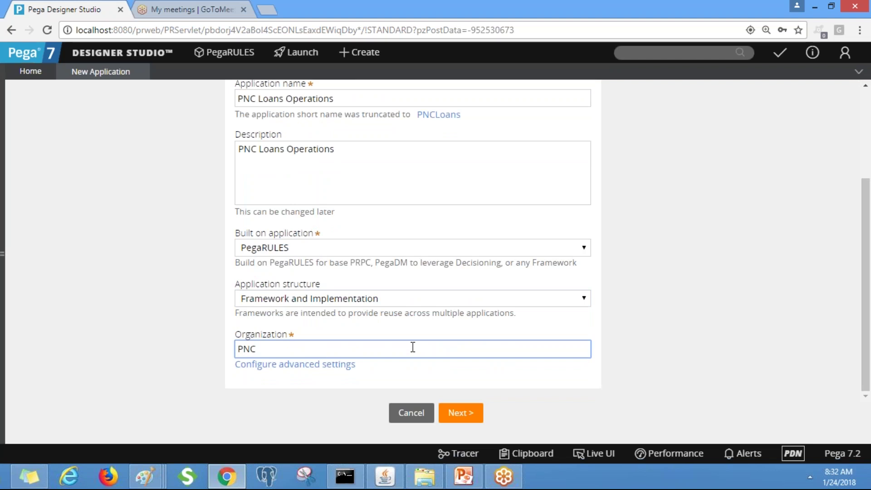
left_click(654, 293)
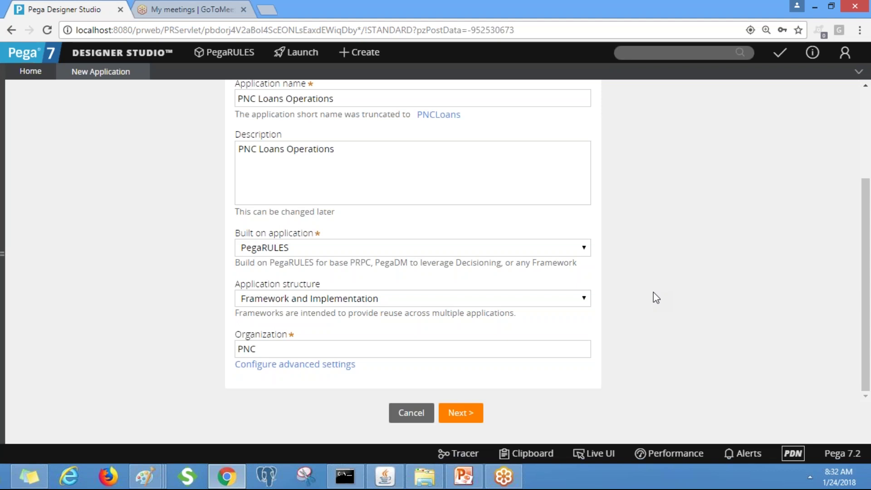
Open Advanced Configuration and review the division and unit names in Organization settings
left_click(344, 366)
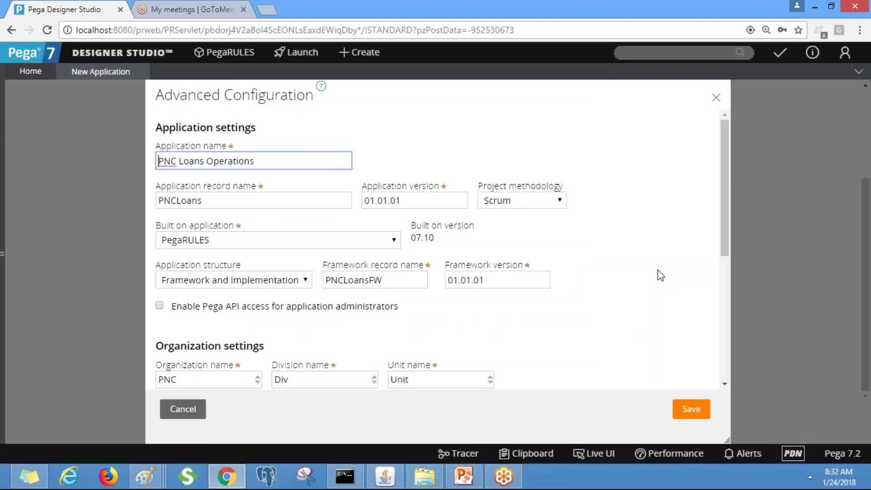
left_click_drag(722, 222, 721, 263)
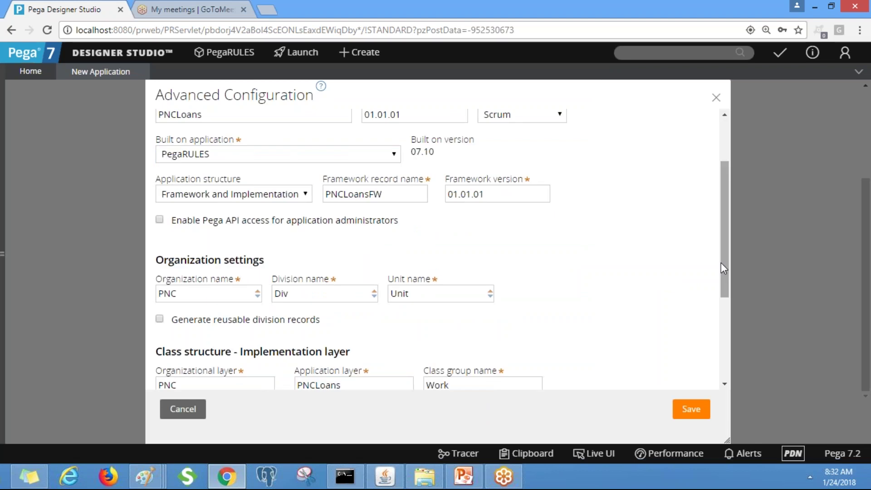
left_click(717, 99)
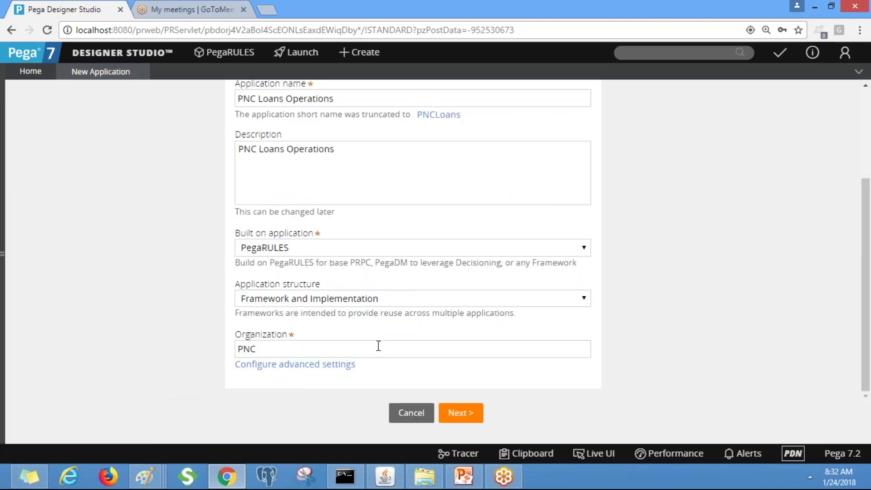
left_click(331, 366)
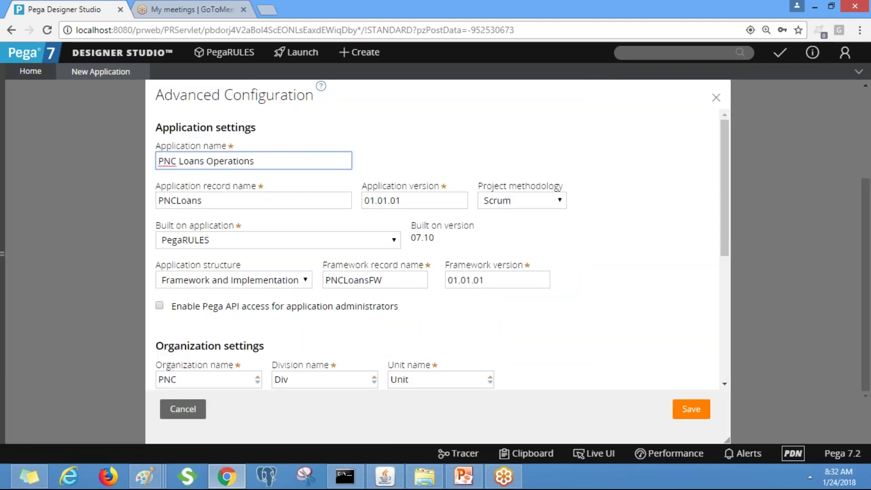
scroll(467, 301, "down", 3)
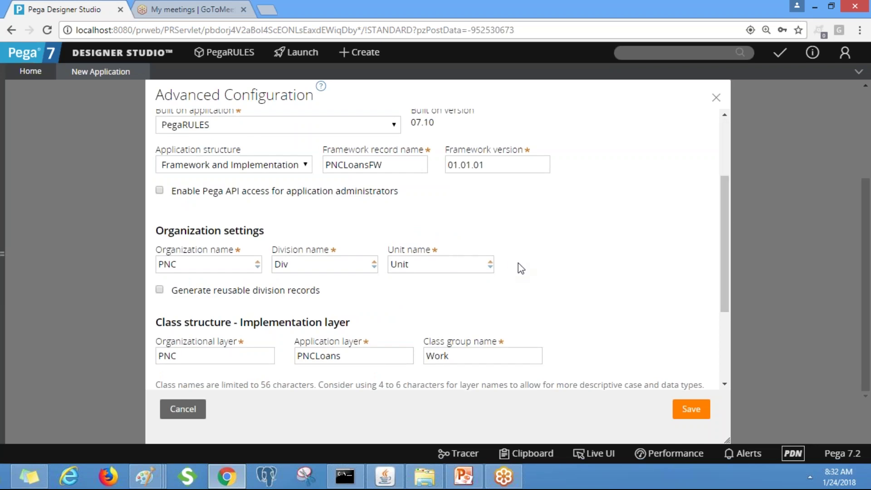
left_click_drag(488, 265, 213, 263)
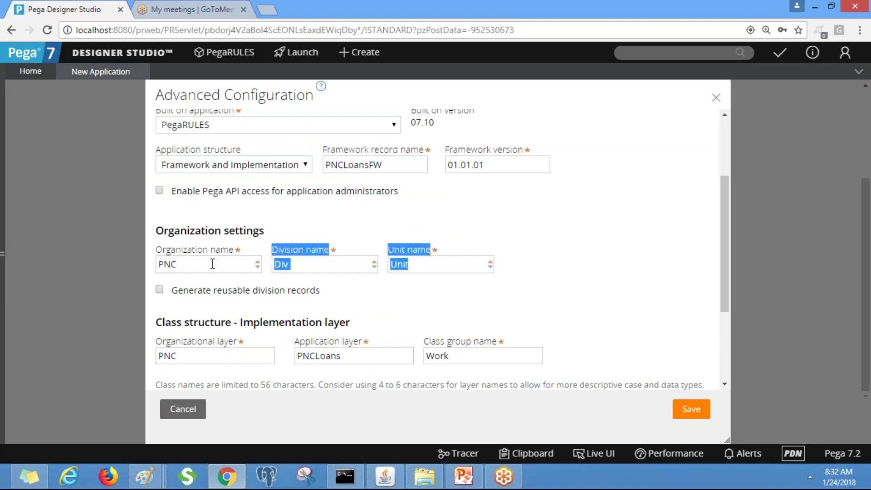
left_click(318, 218)
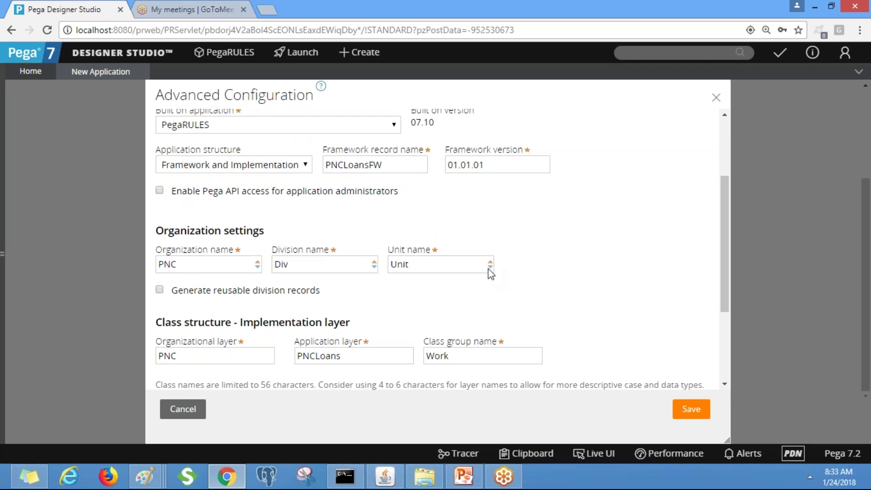
double_click(408, 264)
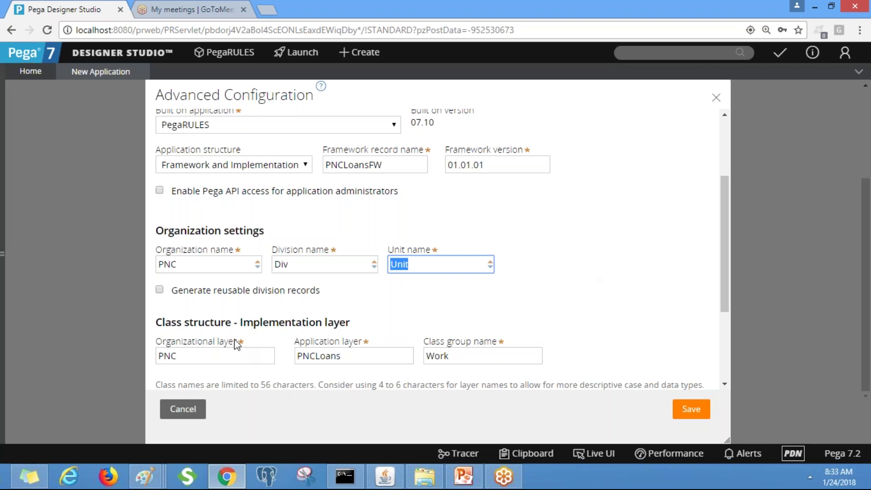
In Class structure, highlight the PNCLoans application layer and Work class group names
left_click_drag(725, 222, 728, 250)
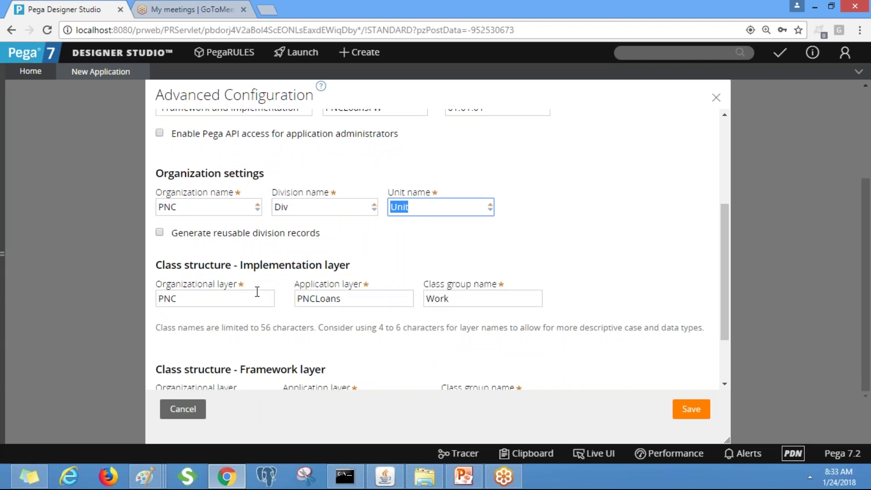
left_click_drag(359, 299, 297, 299)
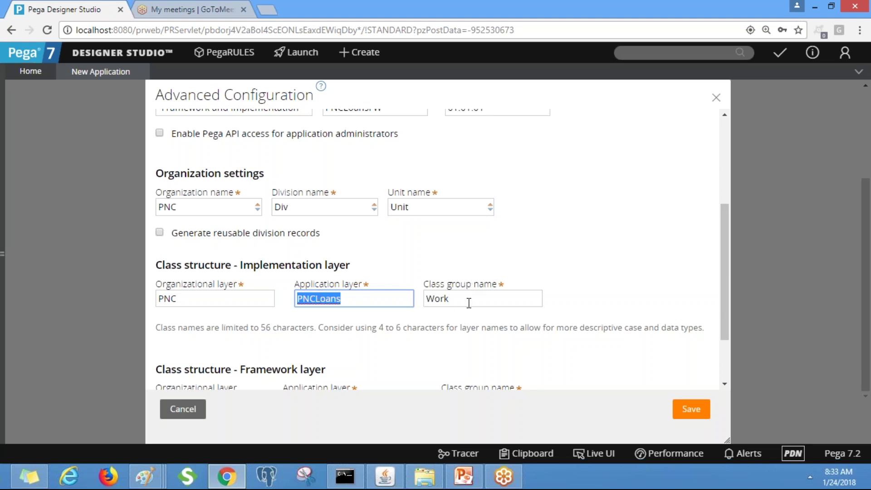
left_click(467, 302)
left_click_drag(468, 302, 399, 301)
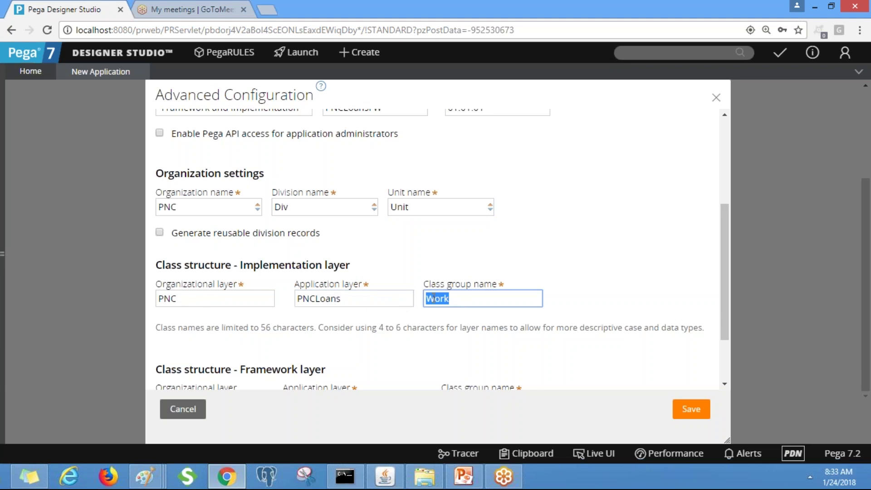
left_click(465, 298)
left_click(810, 477)
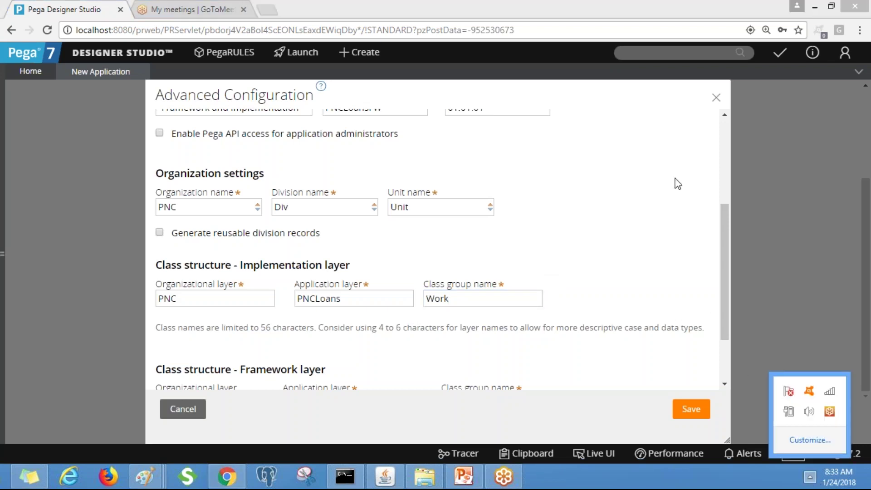
left_click(725, 230)
left_click_drag(725, 226, 731, 263)
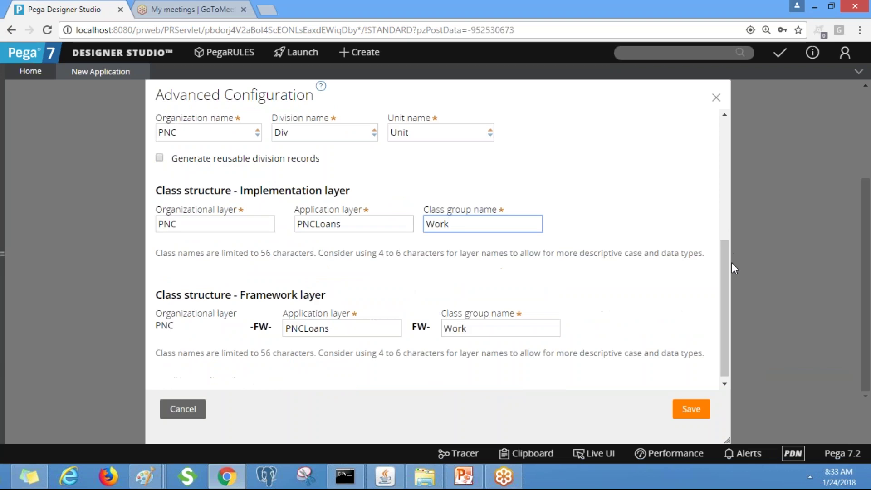
Enable reusable division records, try Implementation only, then restore the Framework and Implementation structure
left_click(282, 159)
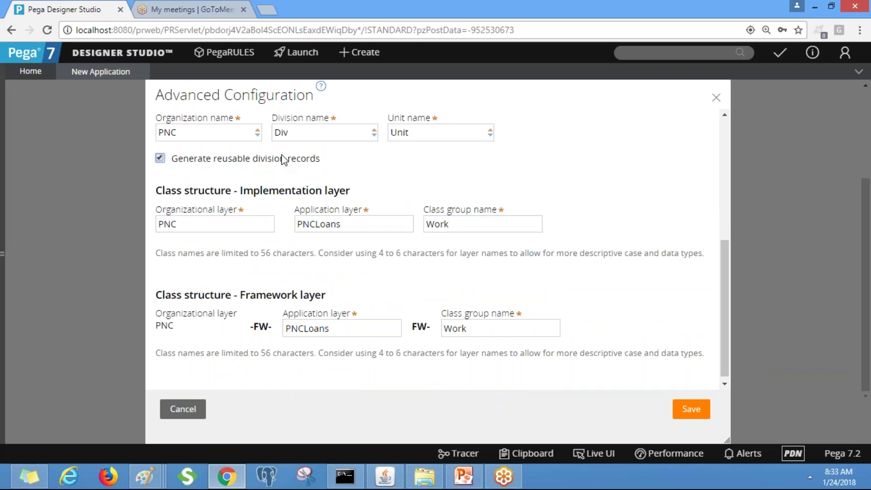
key("Tab")
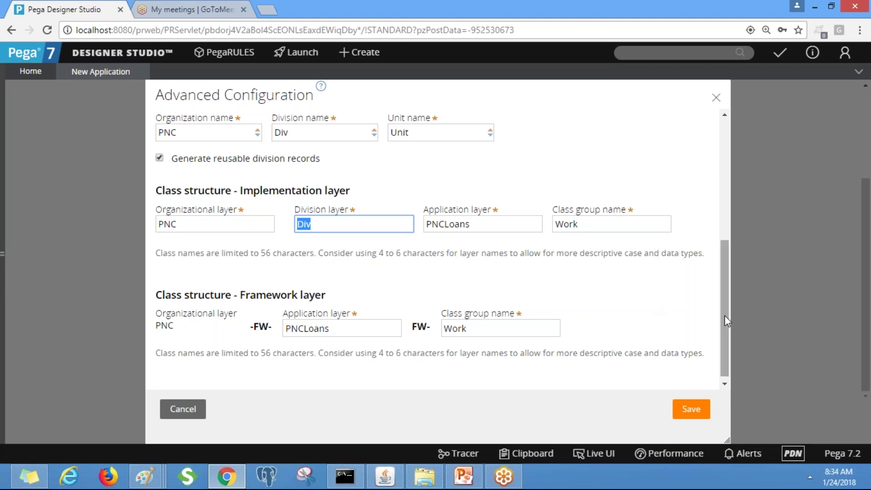
scroll(731, 287, "up", 3)
scroll(733, 236, "up", 2)
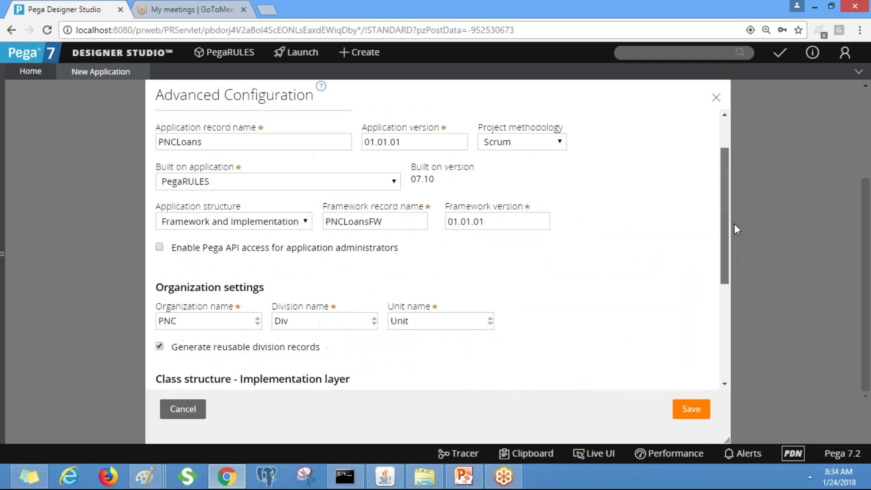
scroll(733, 213, "up", 1)
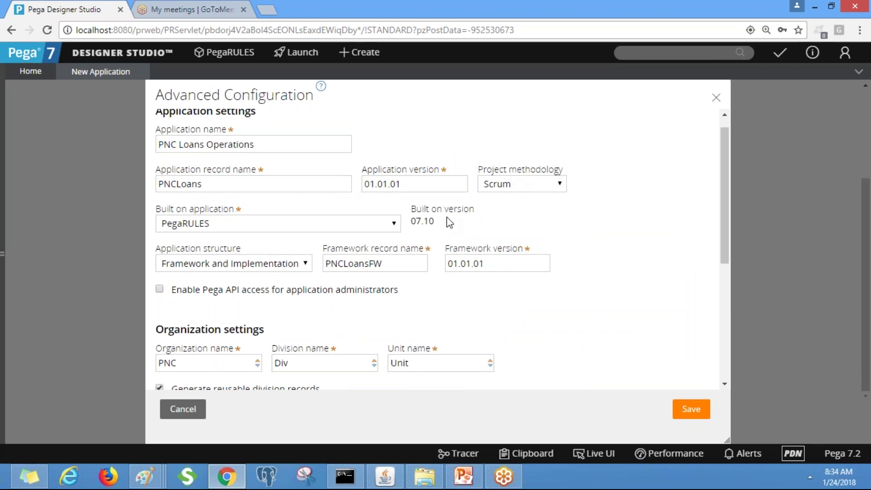
left_click(283, 267)
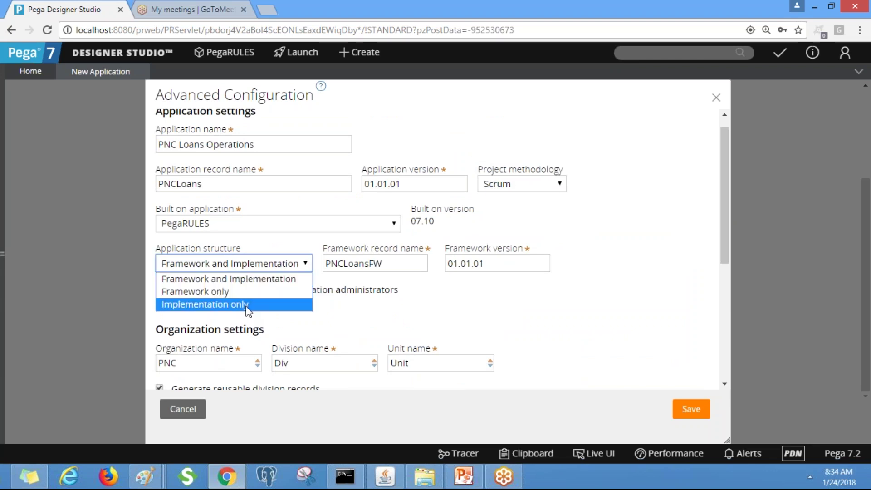
left_click(247, 304)
left_click(279, 267)
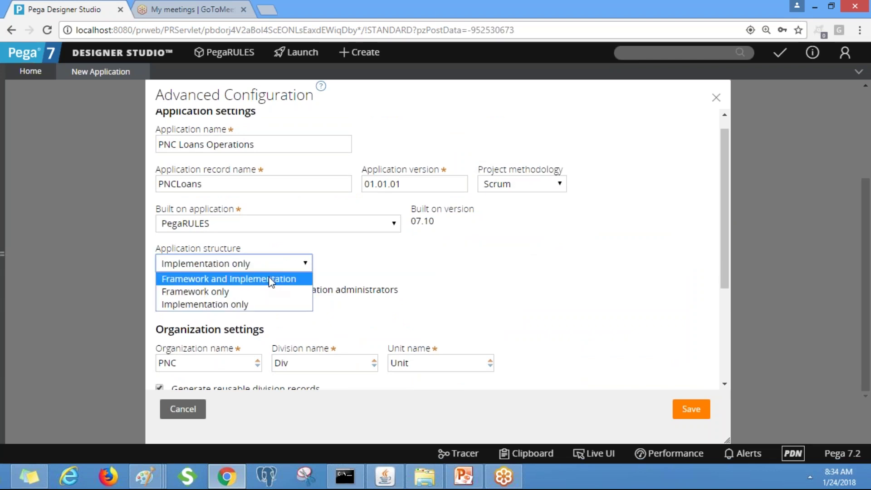
left_click(268, 278)
scroll(730, 246, "down", 5)
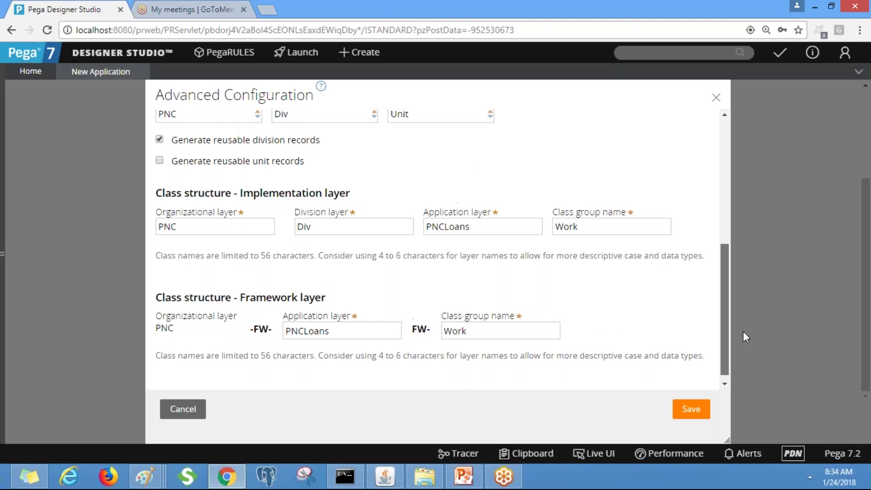
Check the Div and Unit layer values, then uncheck both reusable division and unit record options
left_click(244, 164)
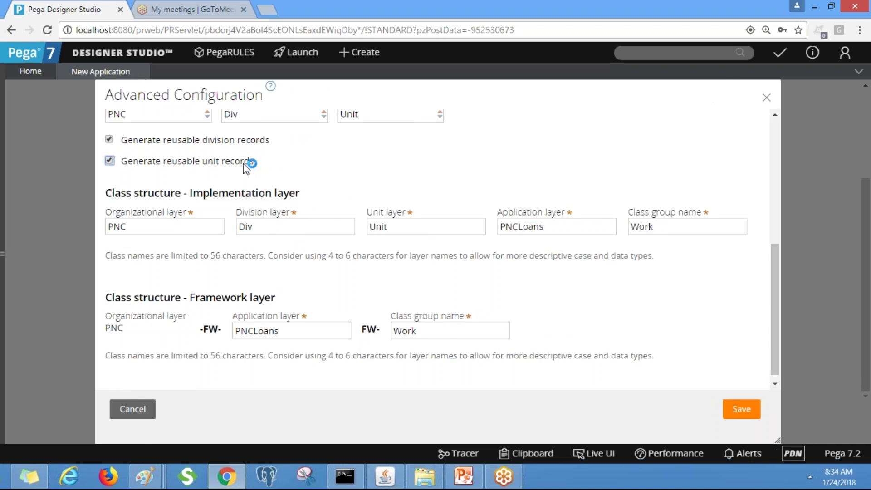
double_click(410, 225)
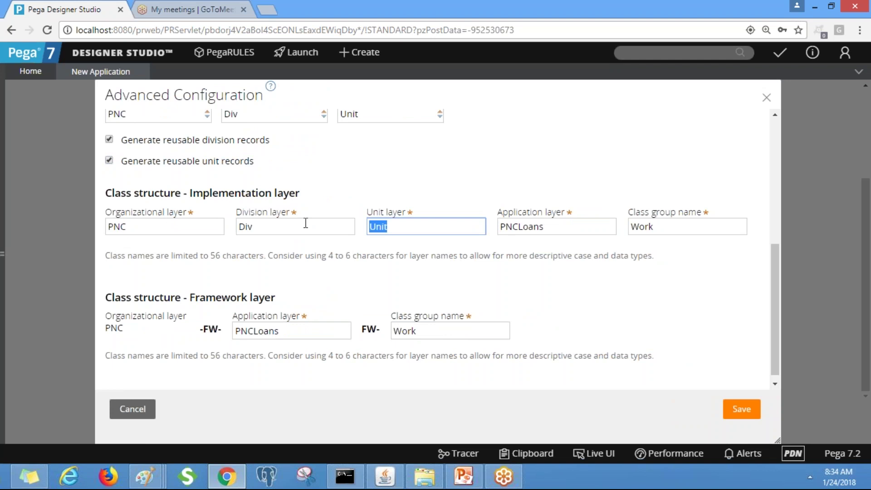
left_click(267, 229)
double_click(421, 228)
left_click_drag(776, 298, 780, 251)
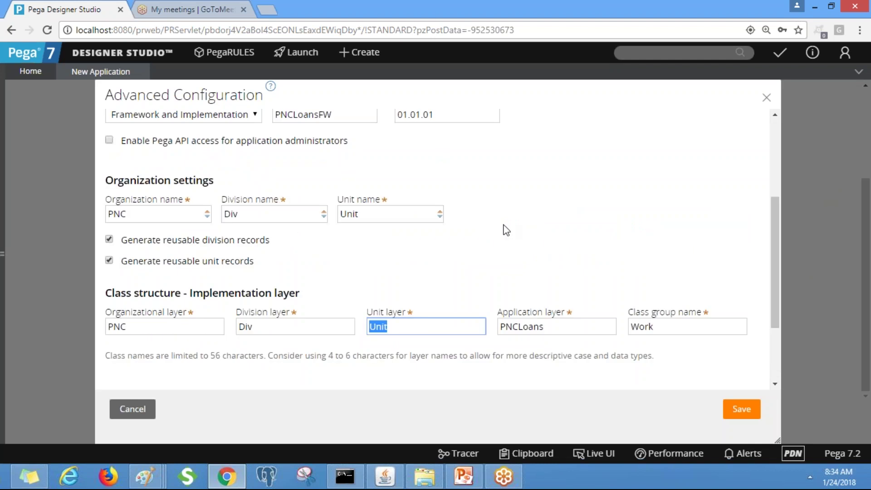
left_click(244, 242)
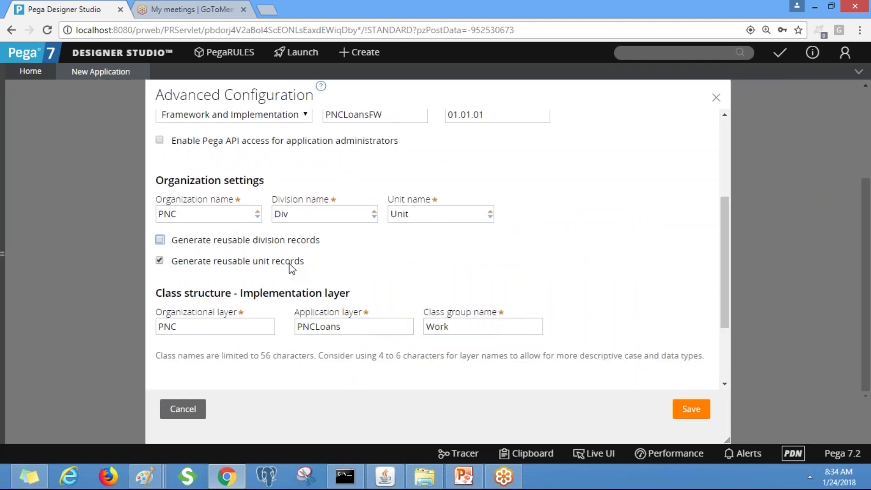
left_click(271, 262)
Review the implementation layer values PNC, PNCLoans and Work
double_click(453, 328)
left_click(206, 325)
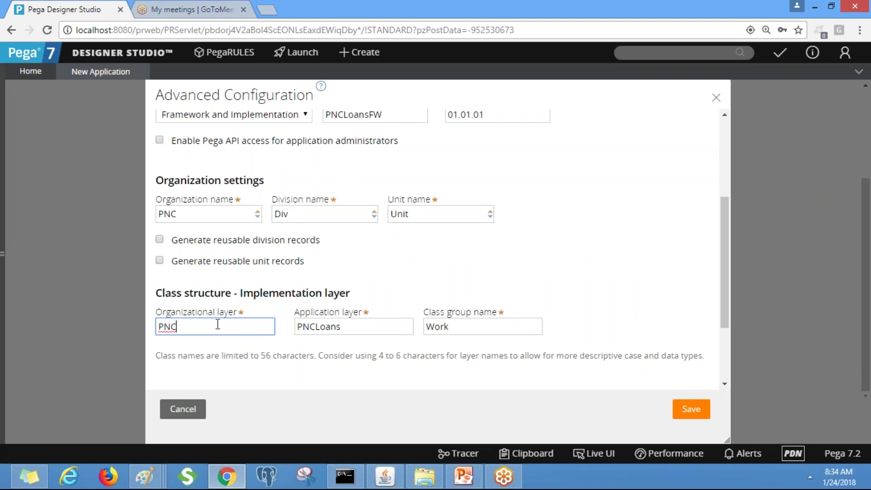
double_click(204, 324)
double_click(373, 331)
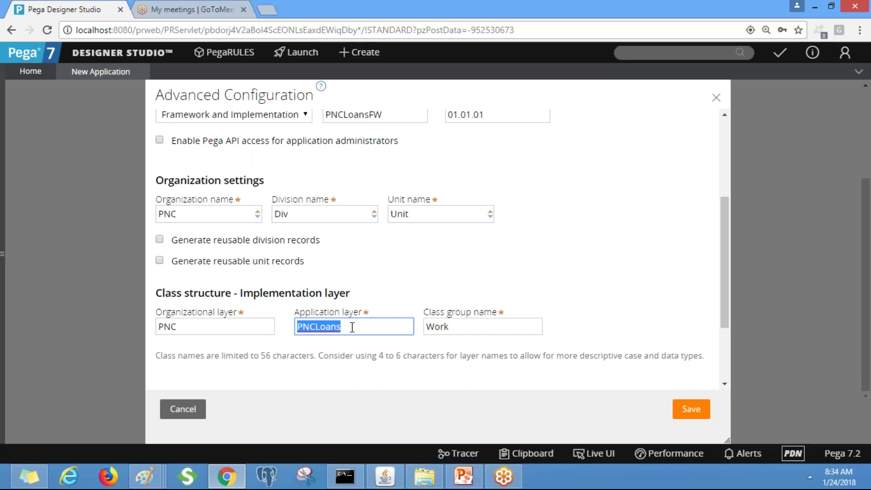
left_click(463, 324)
double_click(463, 325)
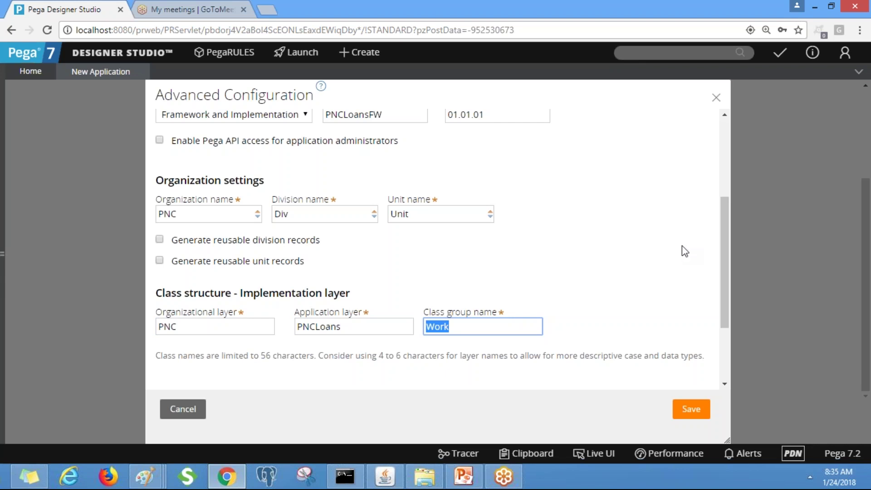
Compare the Implementation and Framework layer sections, then save the Advanced Configuration
left_click_drag(724, 246, 735, 344)
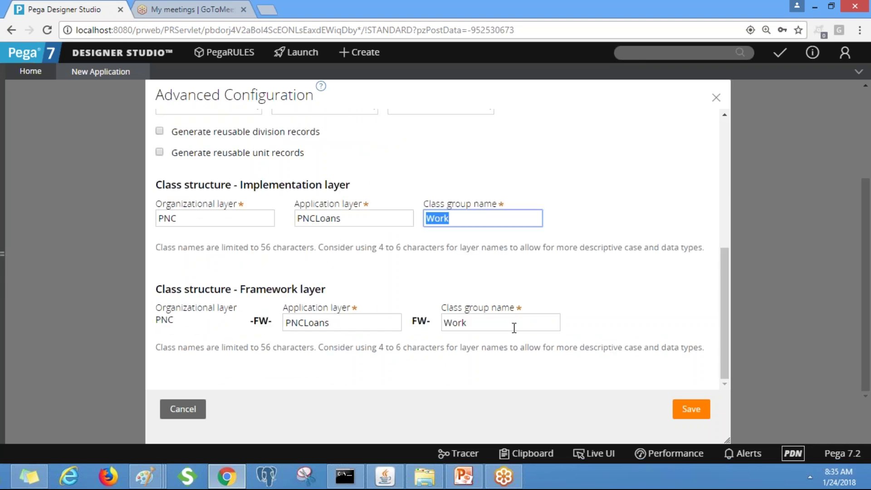
double_click(490, 324)
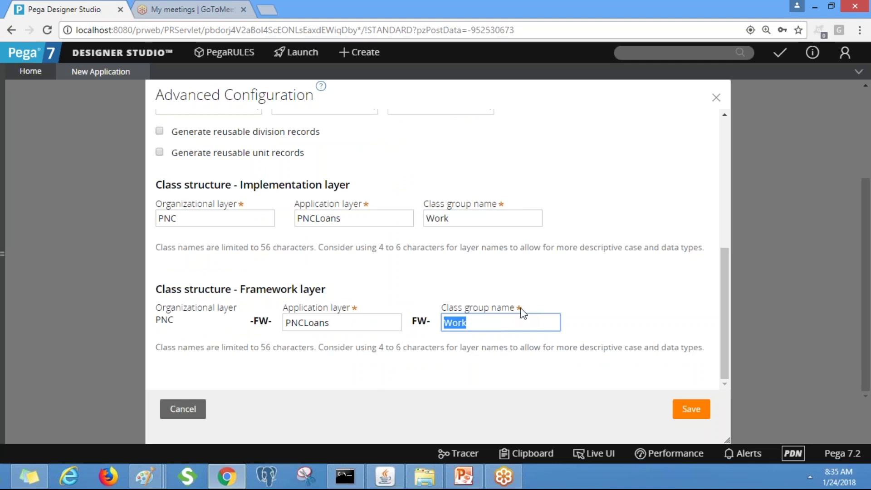
left_click_drag(363, 186, 238, 188)
left_click_drag(326, 291, 225, 289)
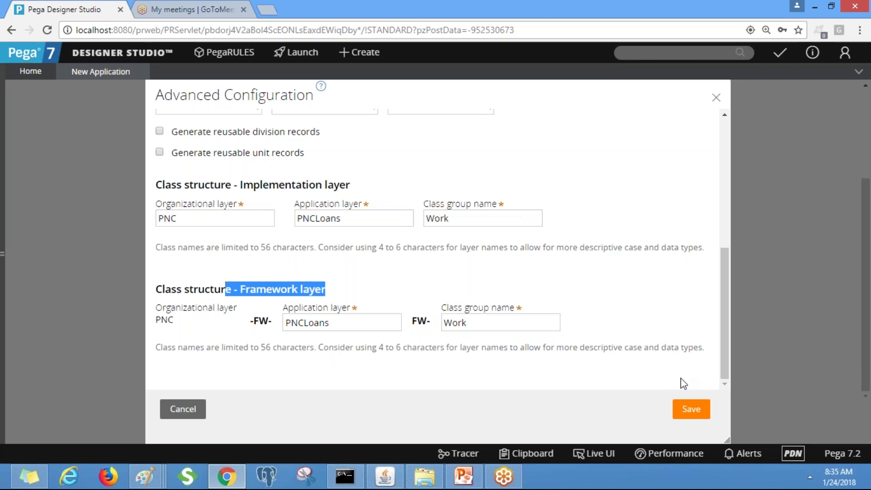
left_click(689, 399)
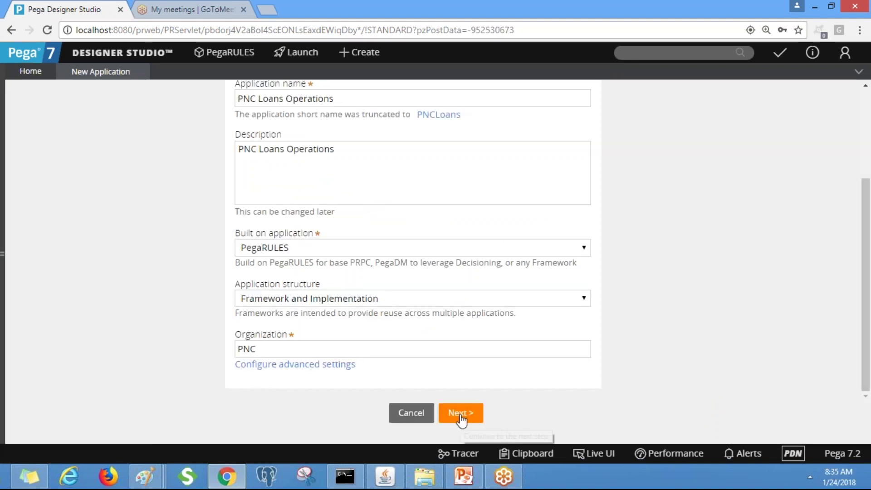
Enter the business objective 'This is for designing loan applications' and continue to Case types
left_click(461, 414)
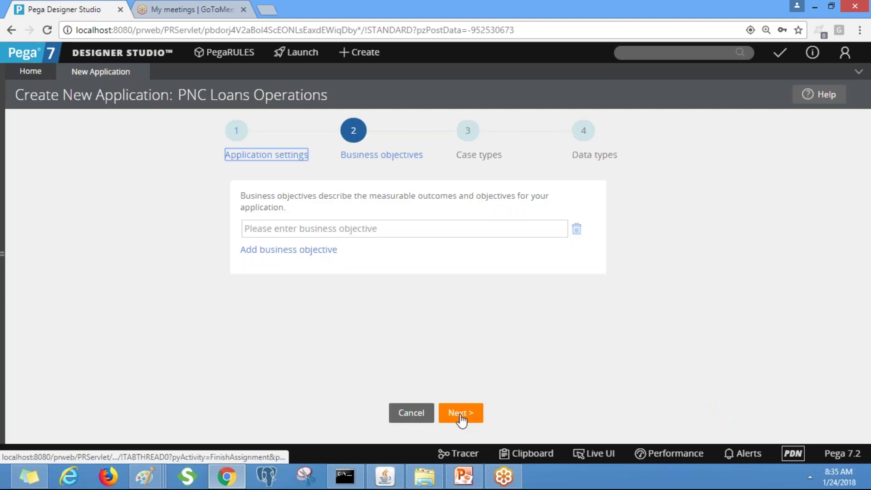
left_click(369, 228)
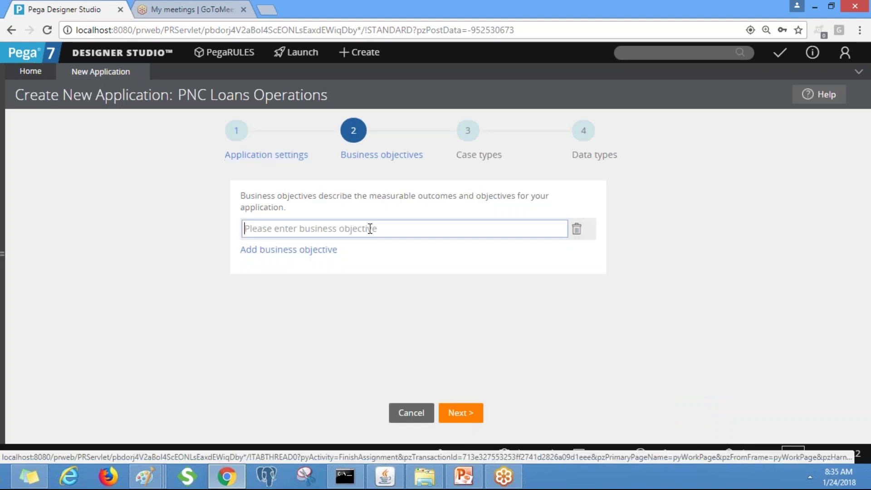
type("This i")
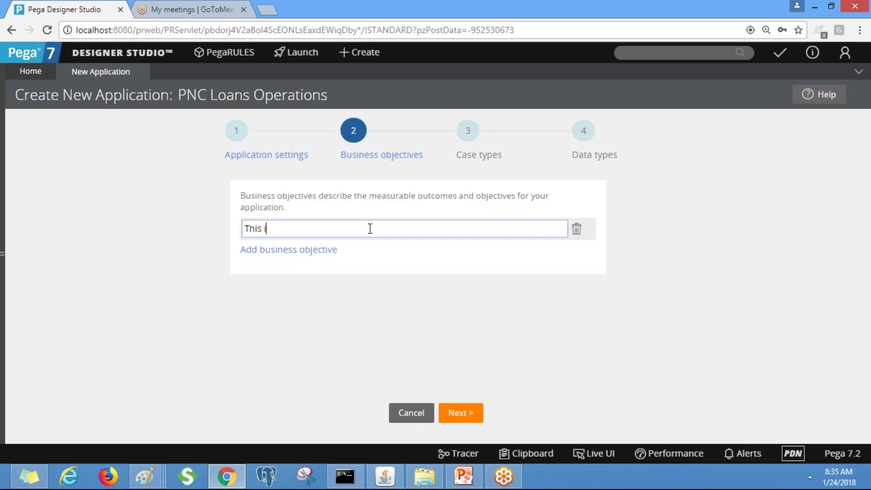
type("s for desiging")
key("BackSpace")
key("BackSpace")
key("BackSpace")
key("BackSpace")
type("gning ")
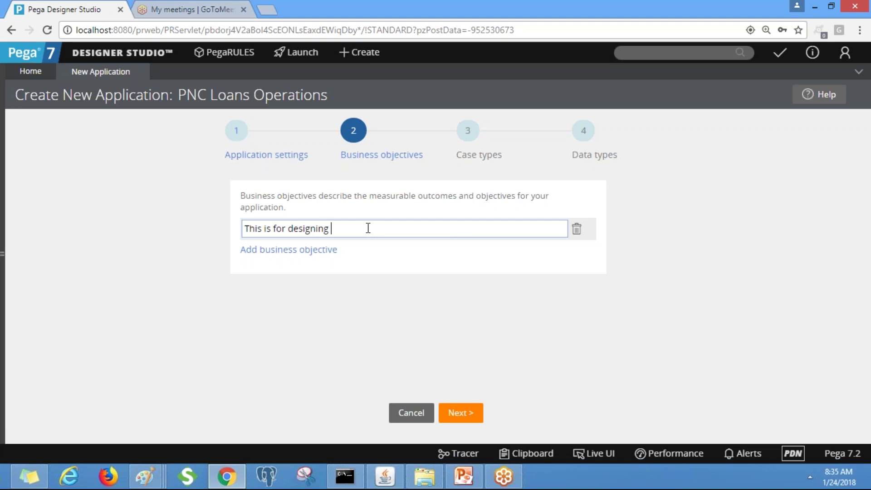
type("loan applications")
left_click(461, 415)
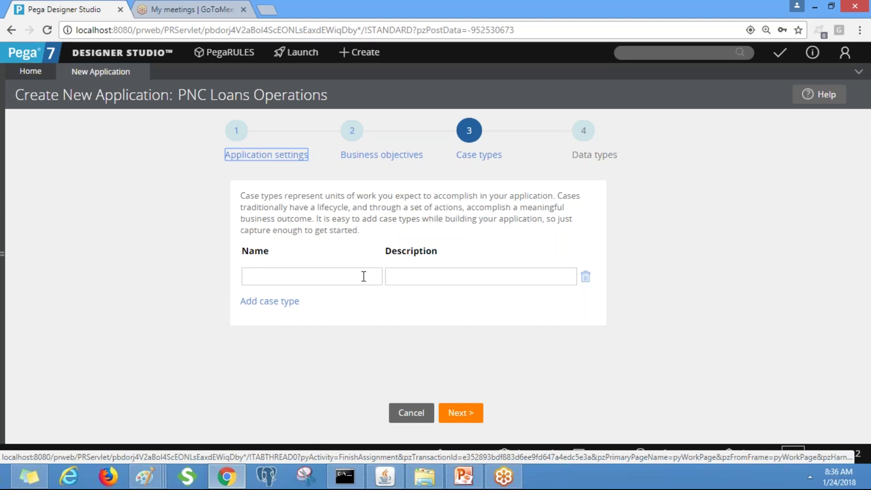
Skip case and data types and create the PNC Loans Operations application
left_click(474, 413)
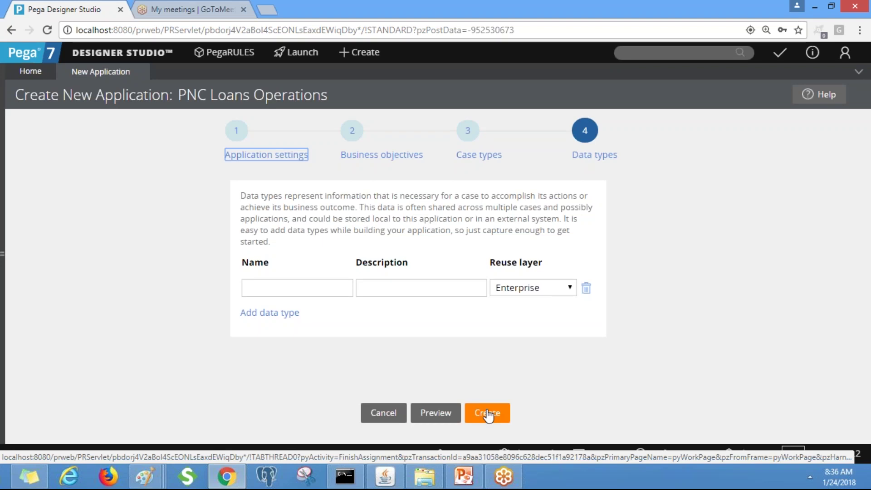
left_click(487, 413)
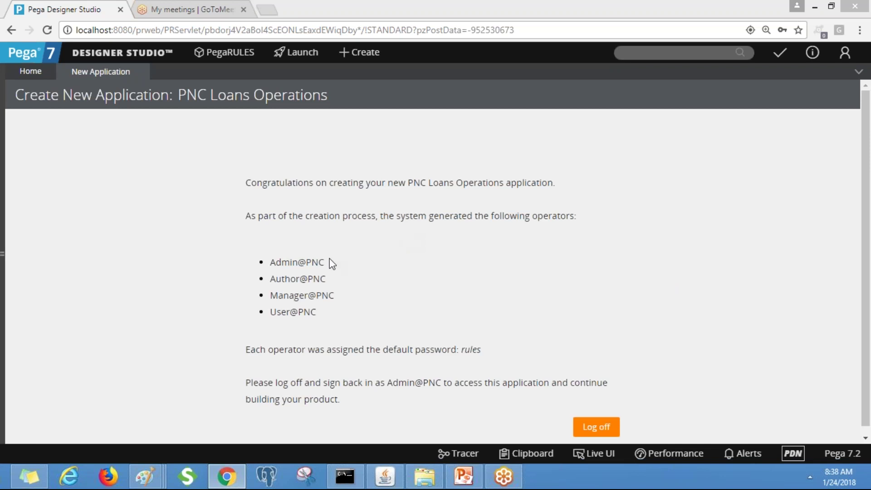
left_click(273, 263)
left_click_drag(272, 263, 357, 320)
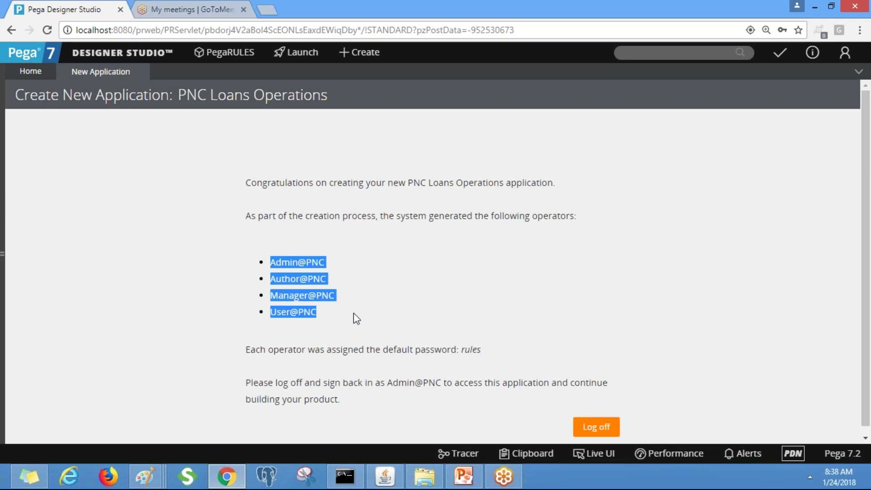
left_click(357, 318)
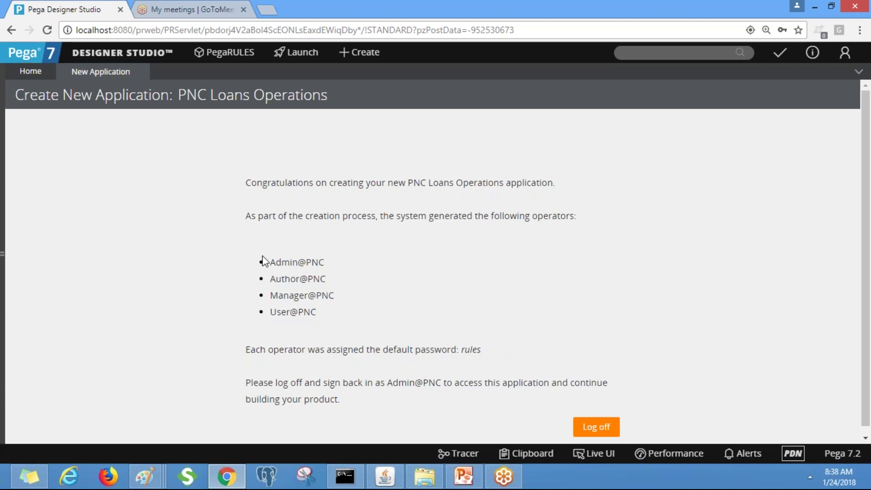
left_click_drag(274, 259, 346, 320)
left_click(346, 320)
triple_click(306, 262)
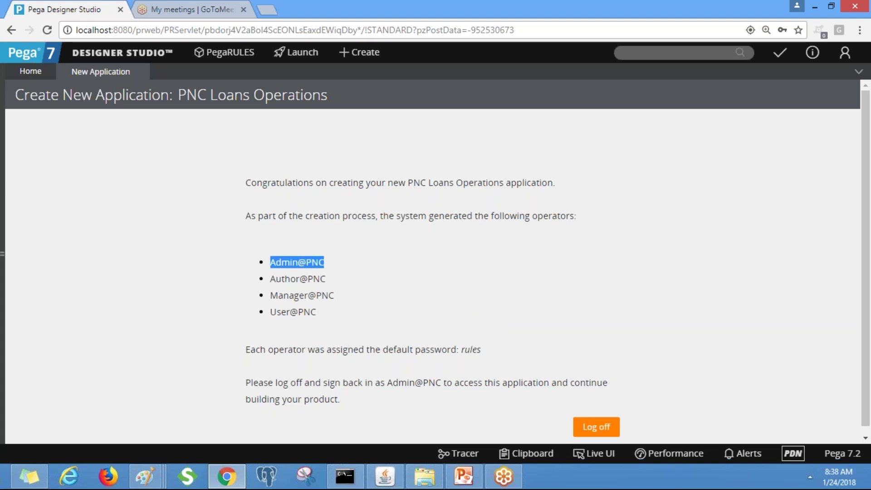
left_click_drag(335, 294, 278, 295)
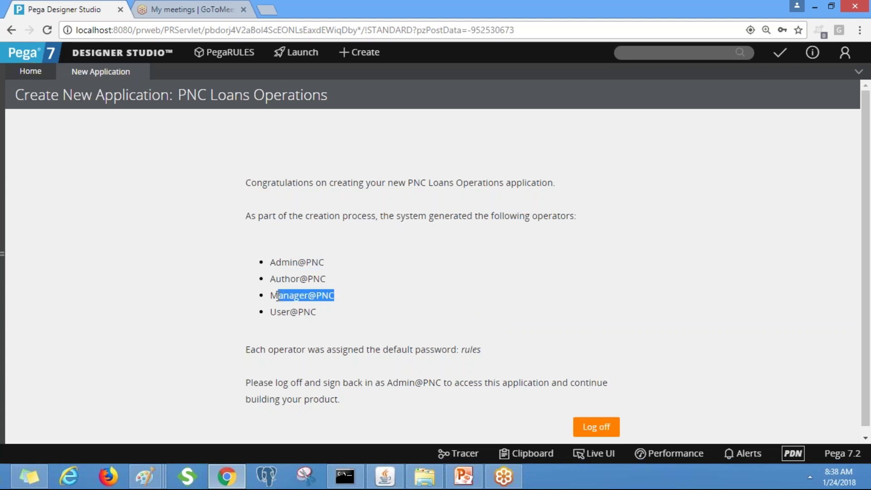
left_click(289, 316)
left_click_drag(270, 316, 320, 316)
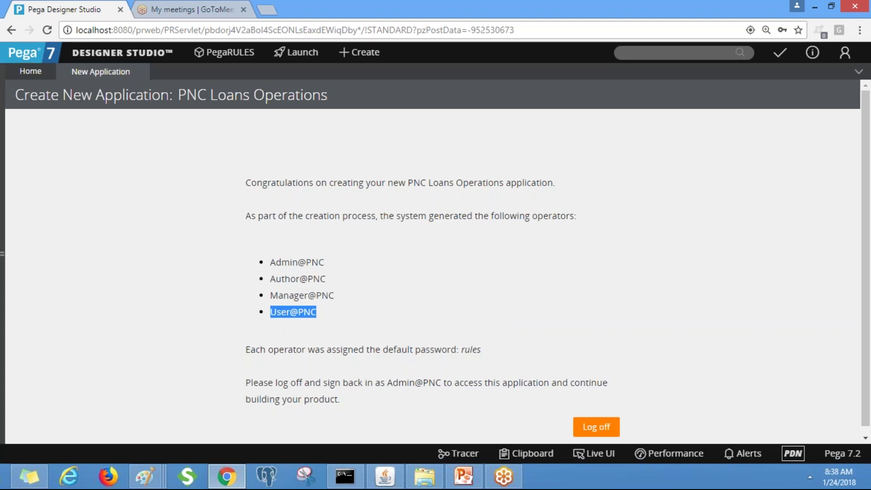
left_click(302, 260)
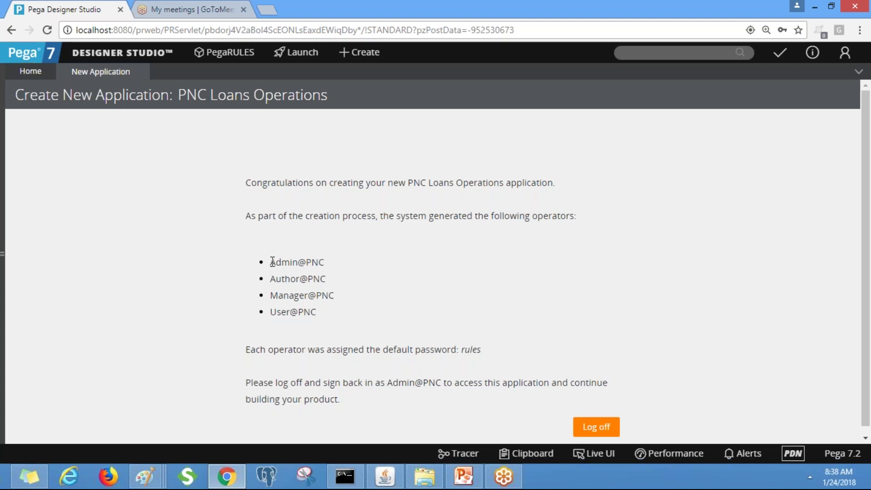
left_click_drag(270, 263, 324, 262)
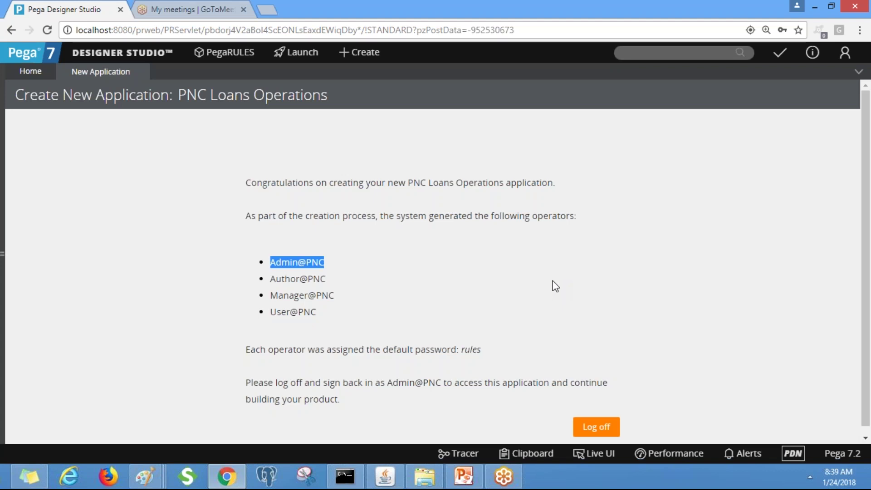
left_click(555, 286)
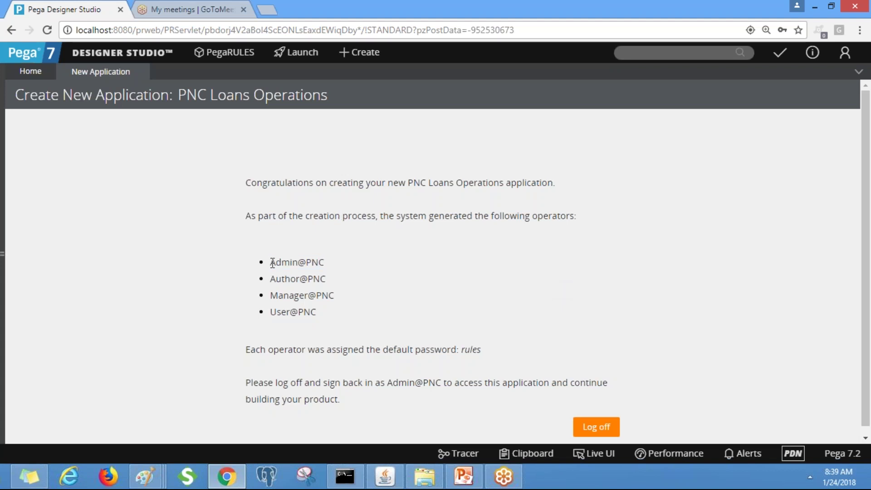
left_click_drag(342, 270, 271, 262)
key("ctrl+c")
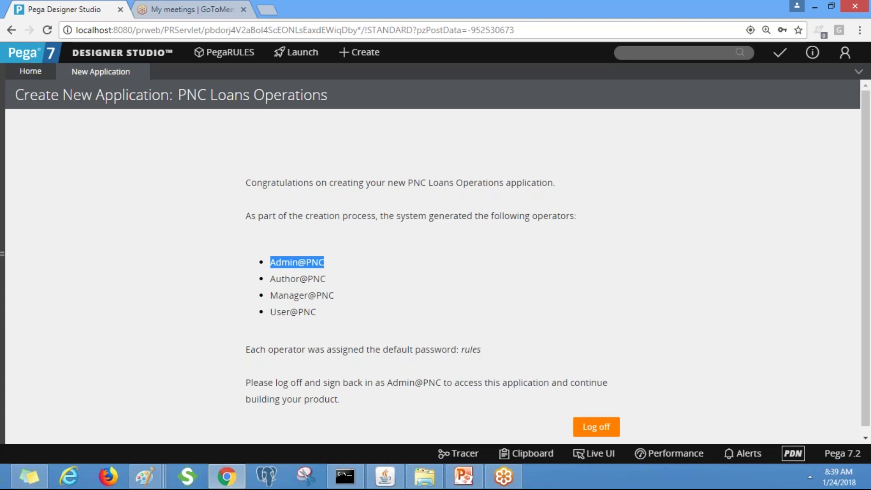
Log off and sign back in with the new admin operator ID and the default password
left_click(594, 430)
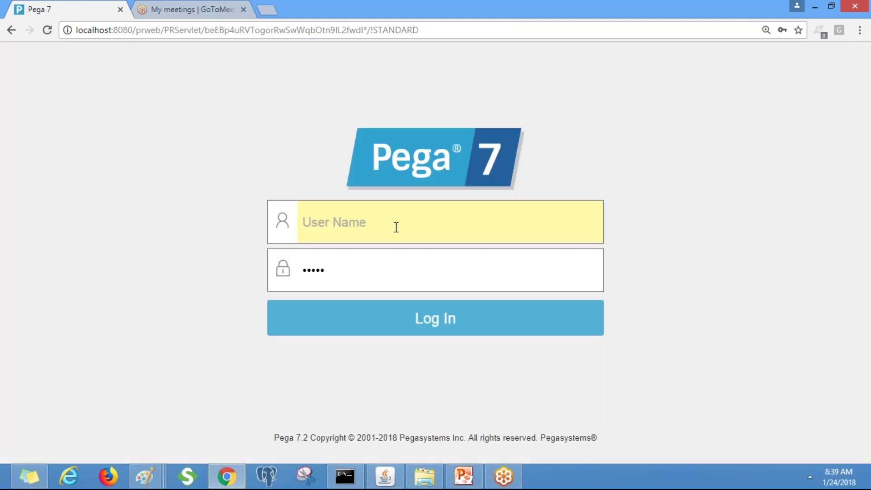
key("ctrl+v")
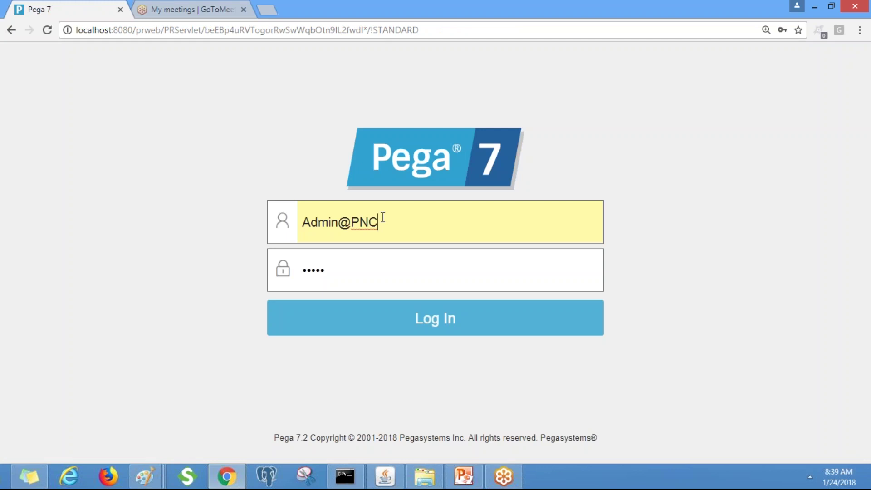
left_click(350, 269)
key("ctrl+a")
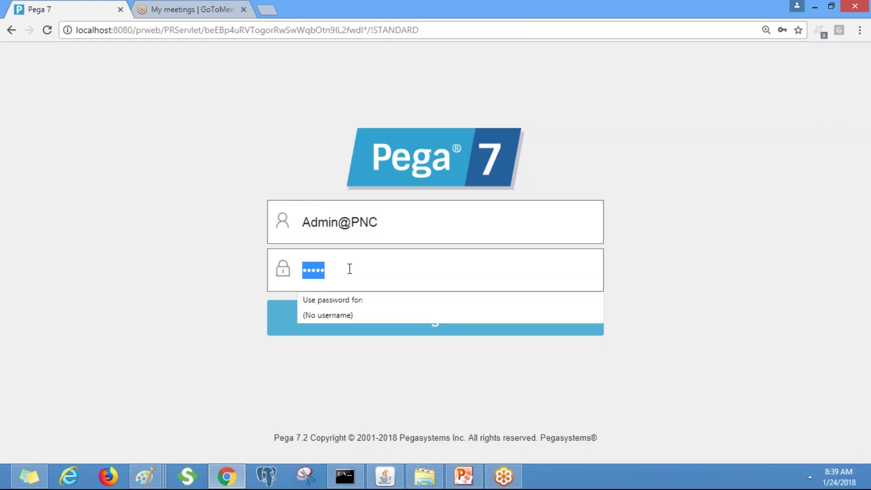
type("rules")
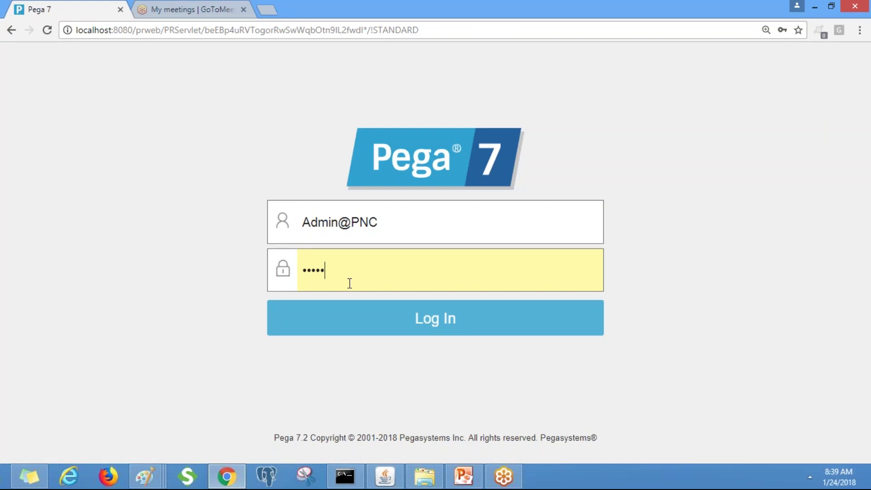
left_click(344, 319)
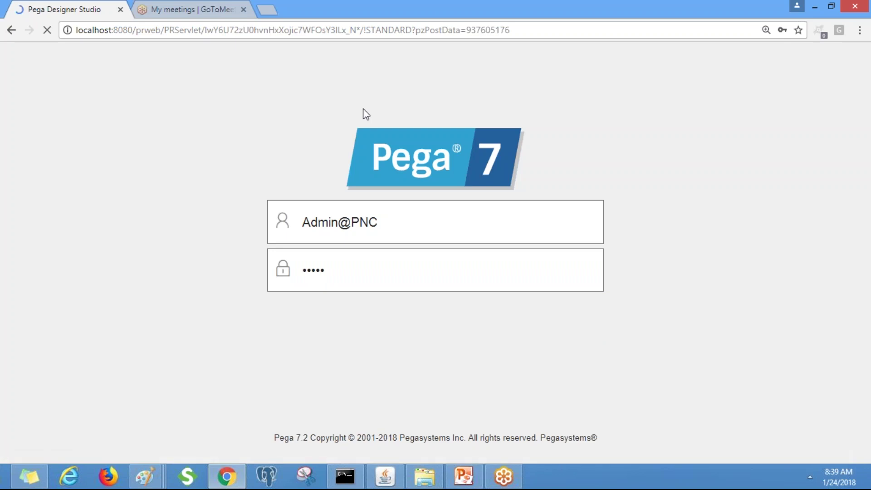
left_click(223, 6)
left_click(49, 5)
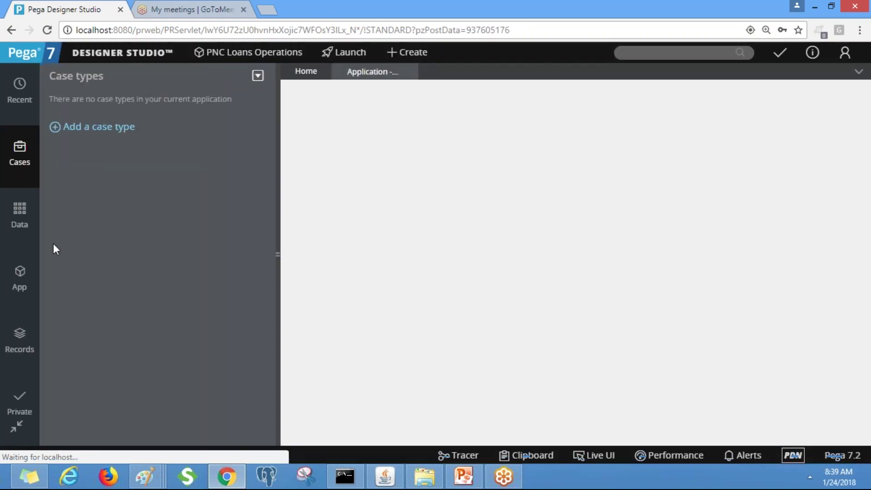
Close the PNC Loans Operations overview and show the PNC-PNCLoans-Work class group in the explorer
left_click(20, 272)
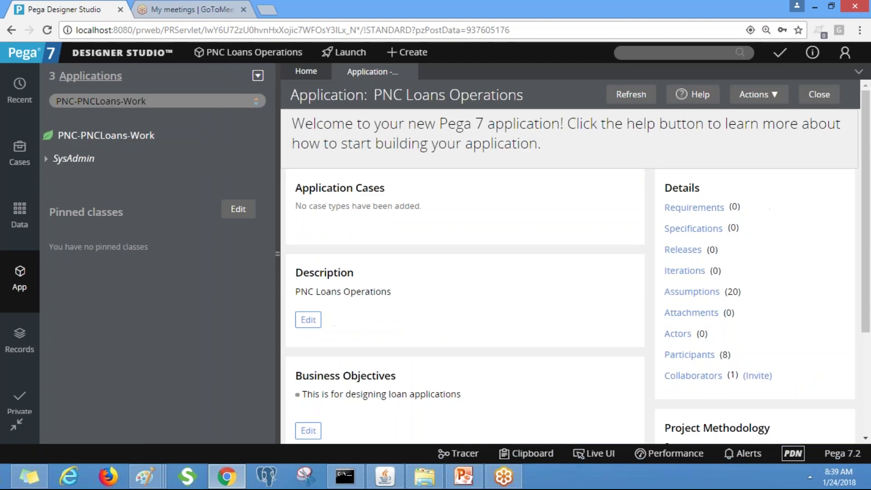
left_click(408, 72)
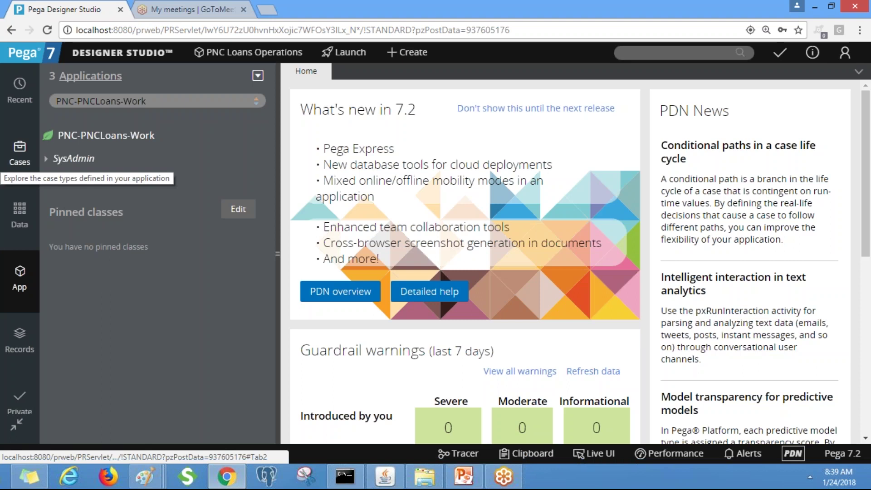
double_click(452, 139)
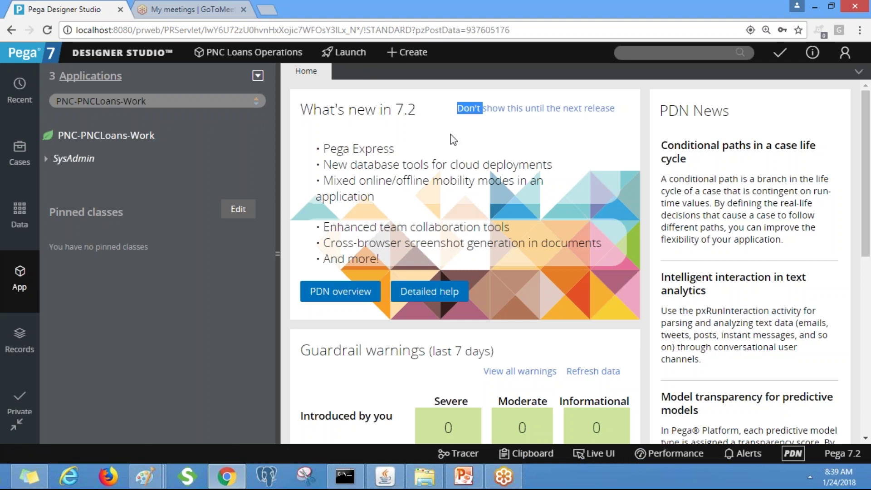
left_click(7, 286)
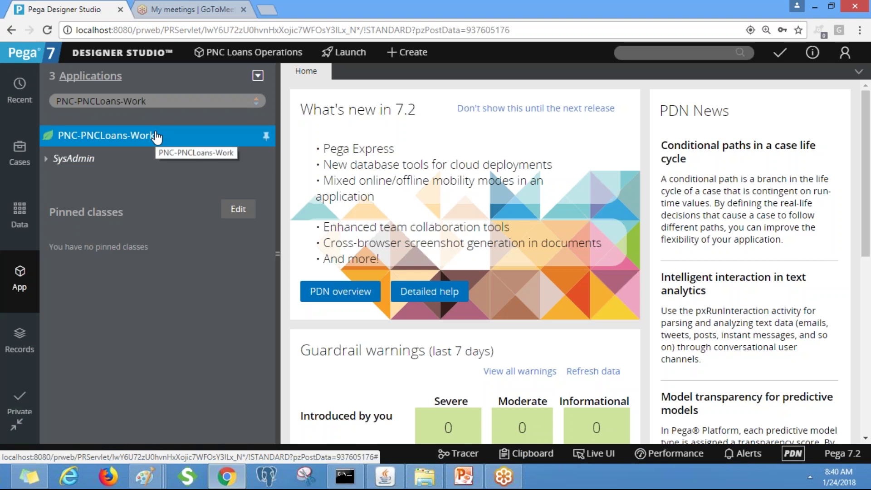
Point the App explorer at the top-level PNC class and open its actions menu
left_click(146, 101)
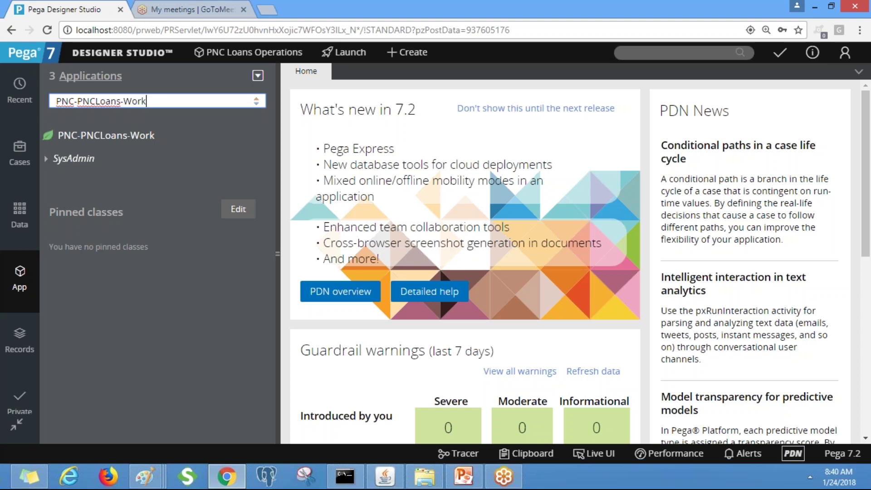
key("BackSpace")
key("BackSpace")
key("BackSpace")
key("BackSpace")
key("BackSpace")
key("BackSpace")
key("BackSpace")
key("BackSpace")
key("BackSpace")
key("BackSpace")
key("BackSpace")
key("BackSpace")
key("BackSpace")
key("BackSpace")
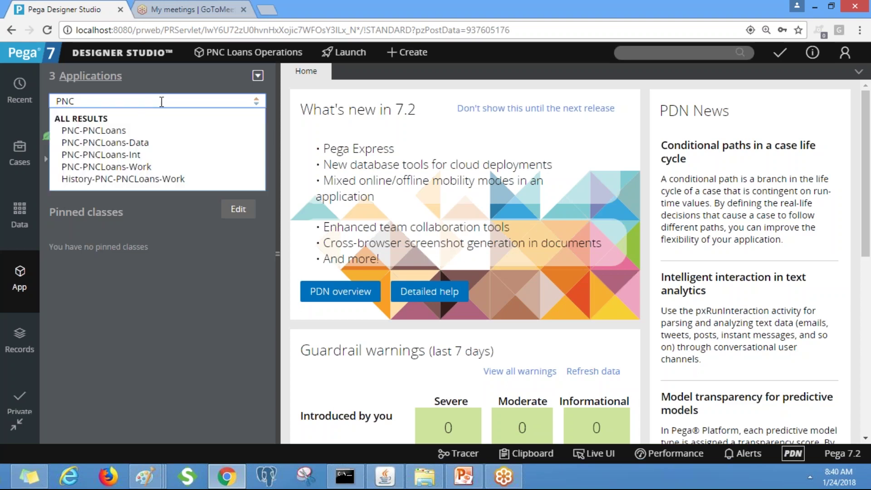
left_click(111, 133)
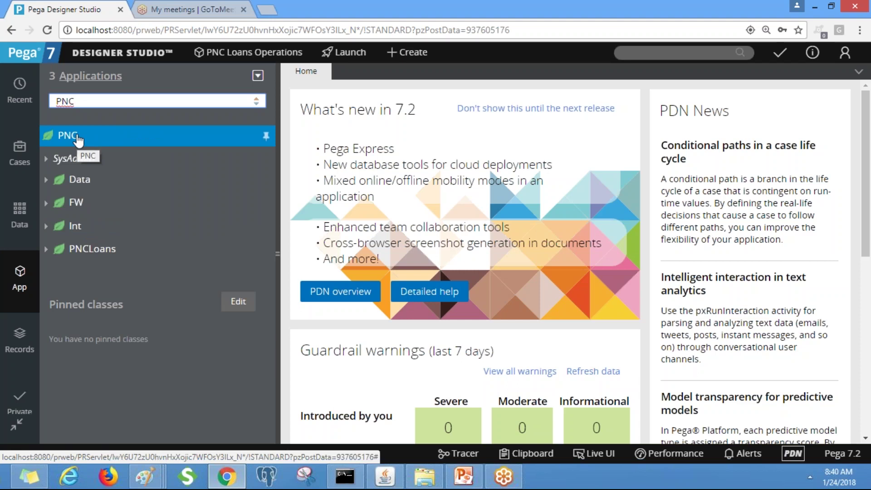
left_click(79, 141)
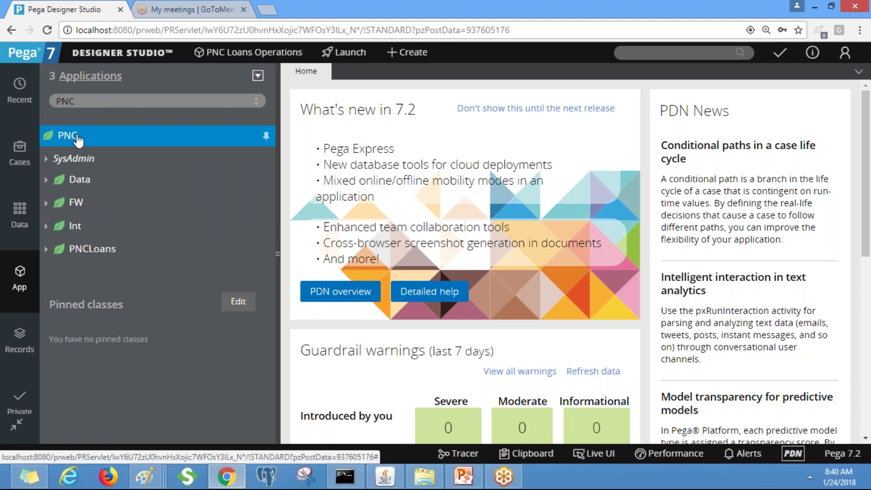
right_click(78, 141)
mouse_move(82, 164)
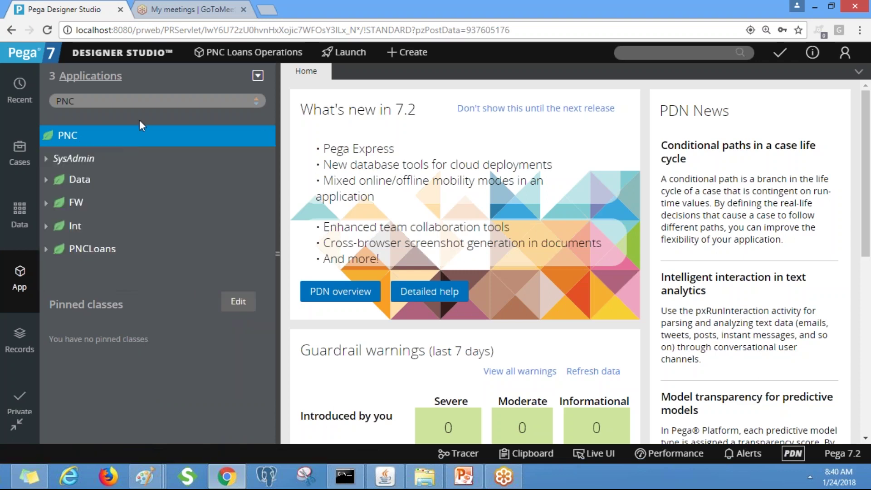
mouse_move(55, 141)
left_mouse_down()
mouse_move(65, 206)
mouse_move(48, 141)
left_mouse_up()
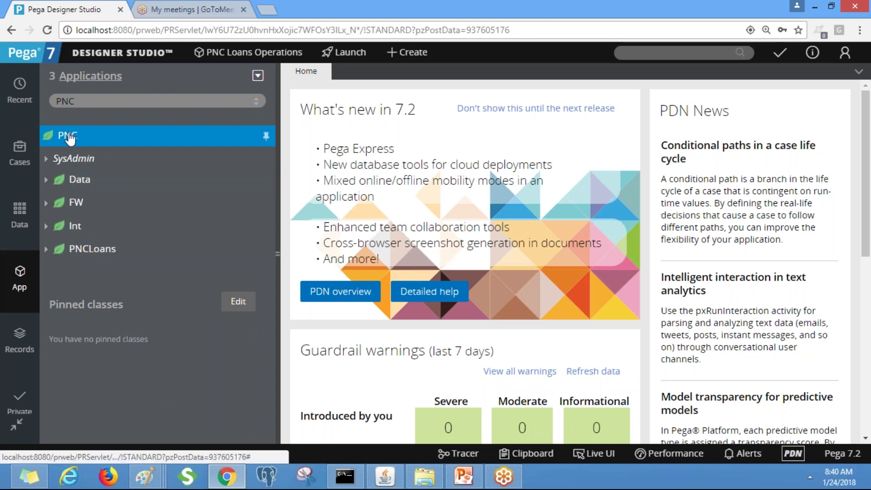
Open the PNC class Definition record, then check the network and open a new browser tab
right_click(69, 138)
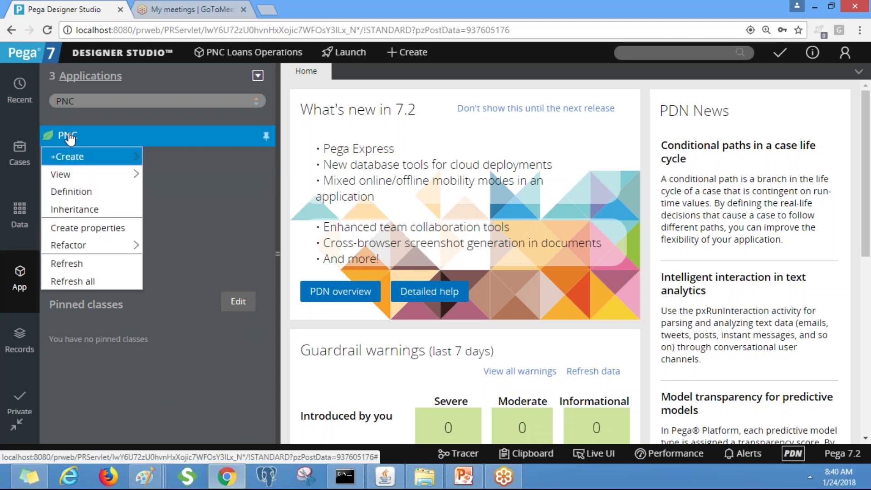
left_click(82, 195)
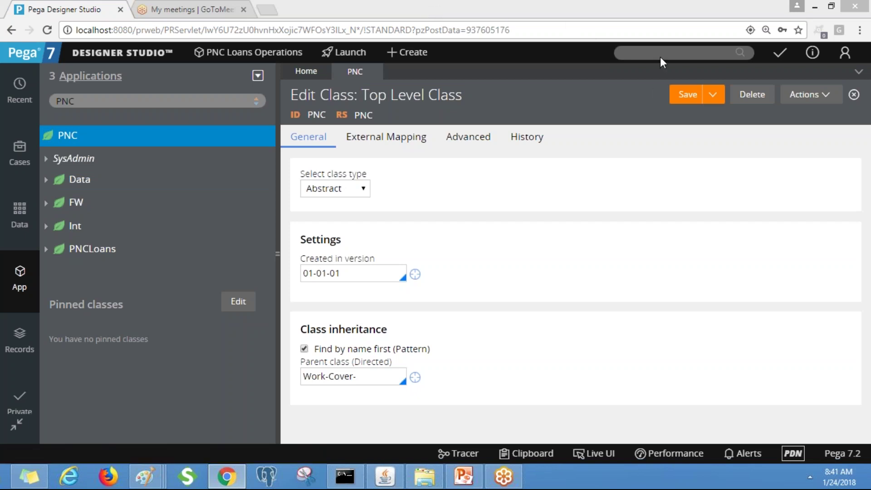
left_click(810, 483)
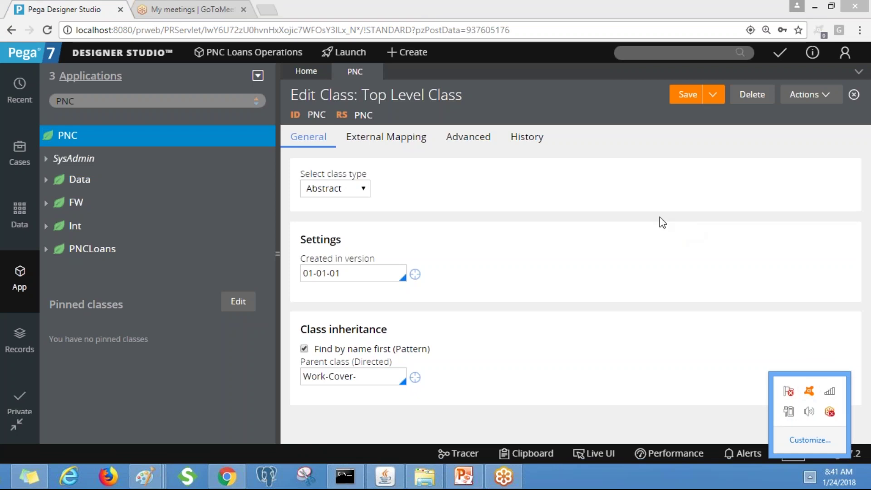
left_click(277, 10)
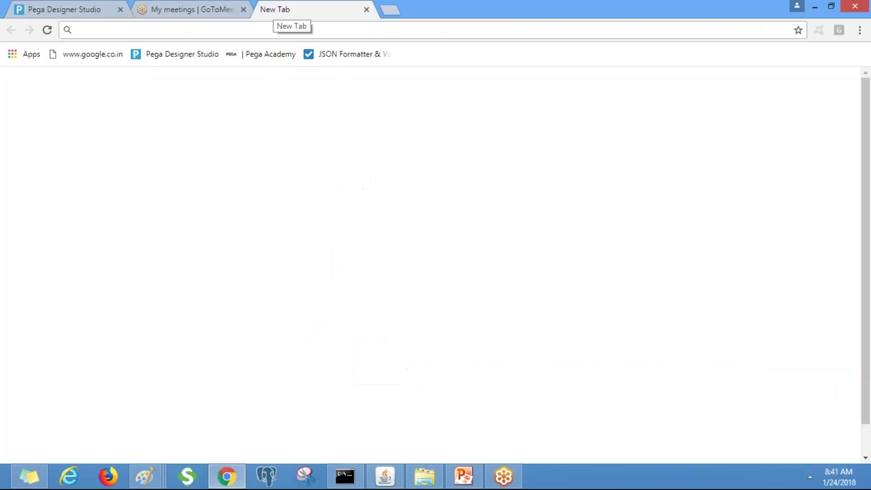
Load google.co.in in the new tab and switch to the GoToMeeting page
left_click(95, 52)
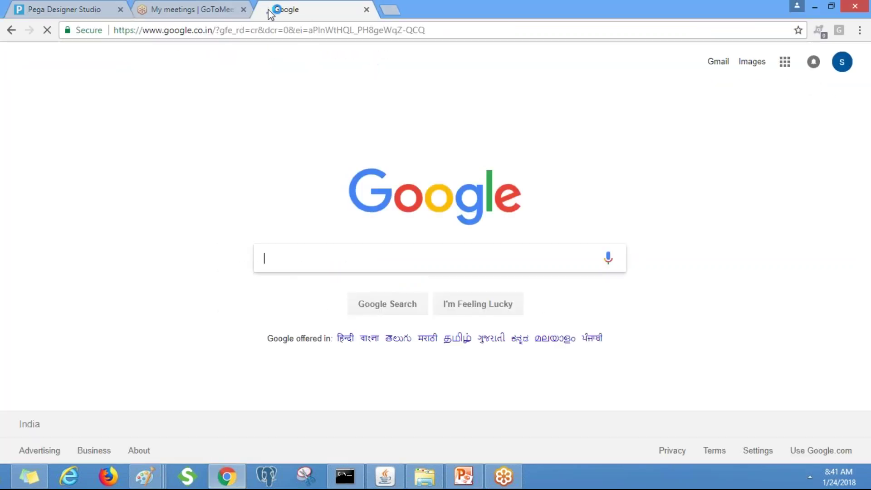
left_click(191, 10)
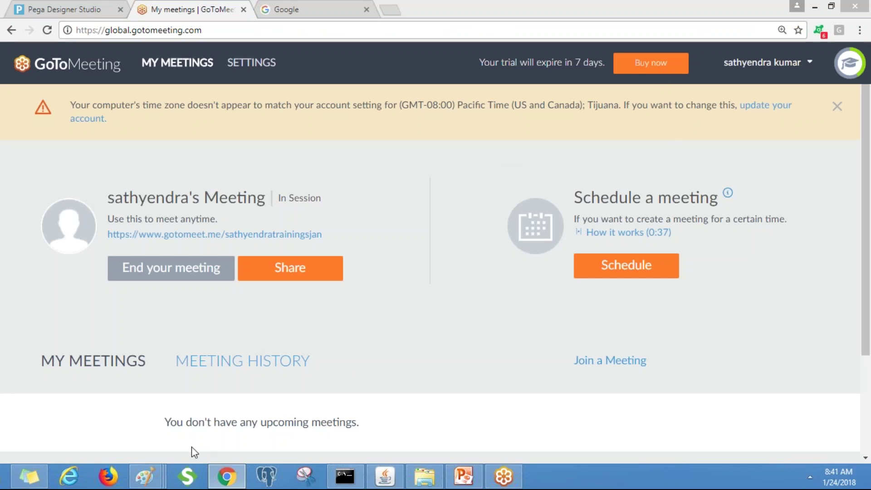
Type 'am i audible?' beside Home Loan in Paint and check the Wi-Fi connection
mouse_move(145, 476)
left_click(727, 390)
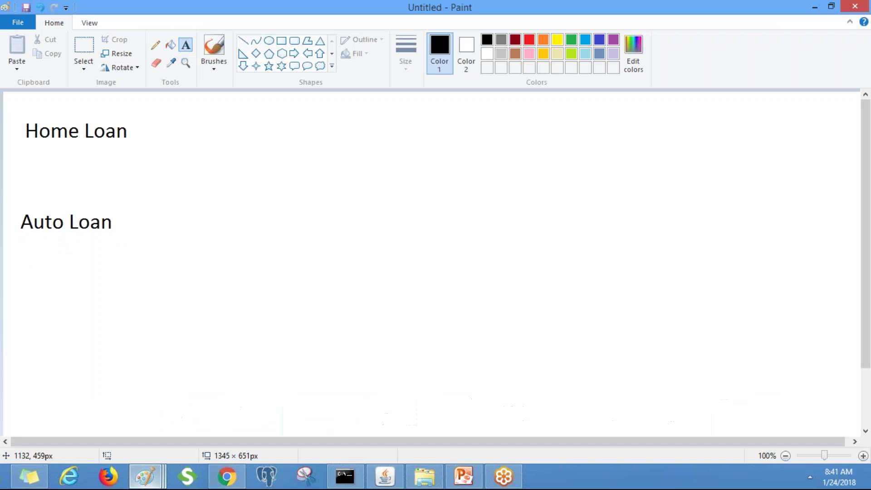
left_click(222, 132)
type("am")
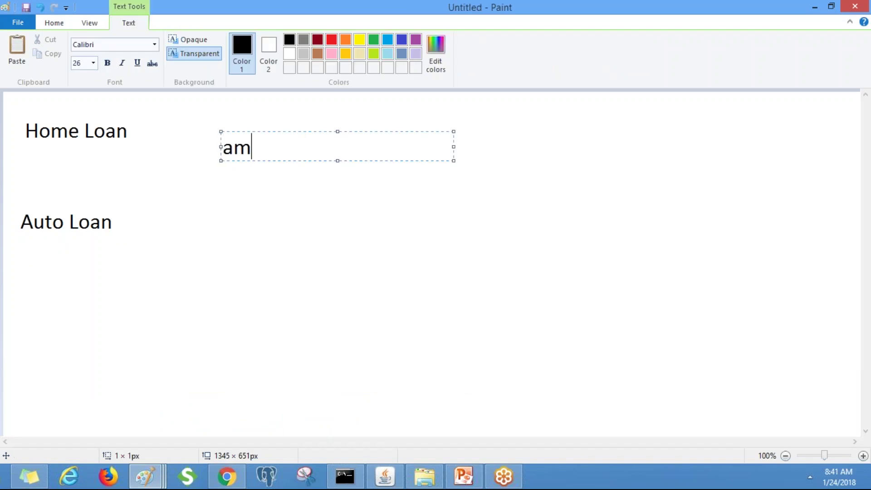
type(" i audible?")
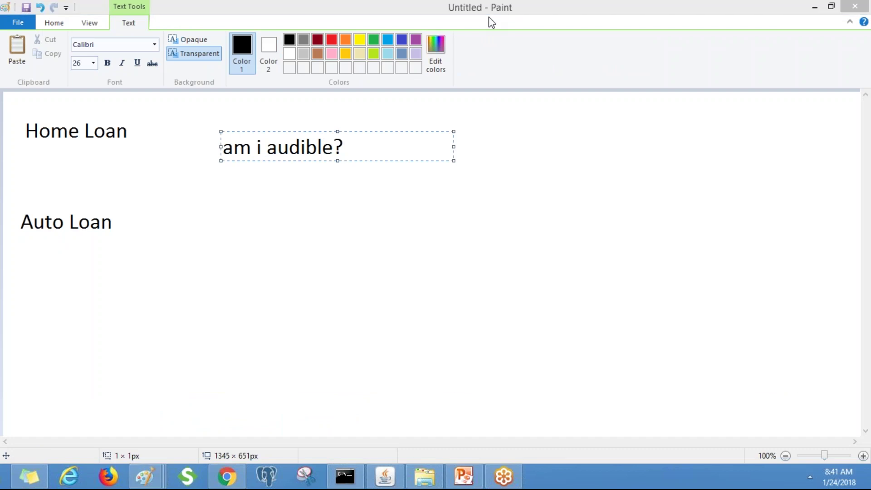
left_click(810, 477)
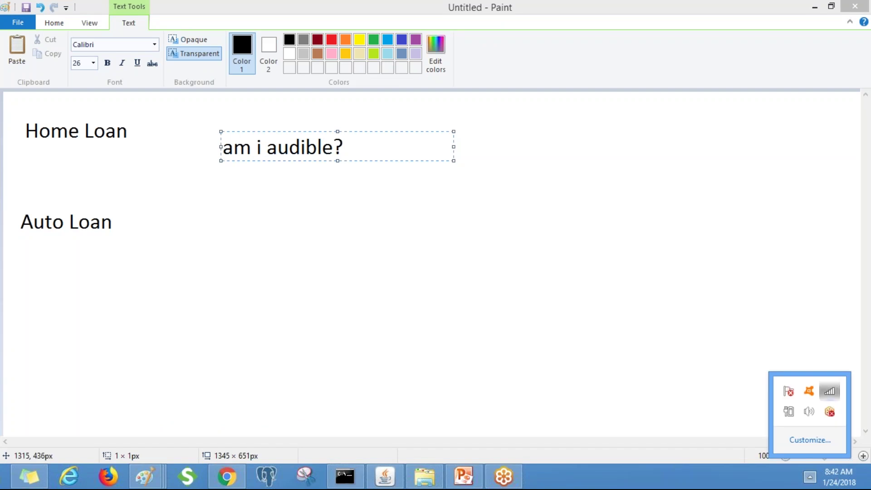
left_click(829, 391)
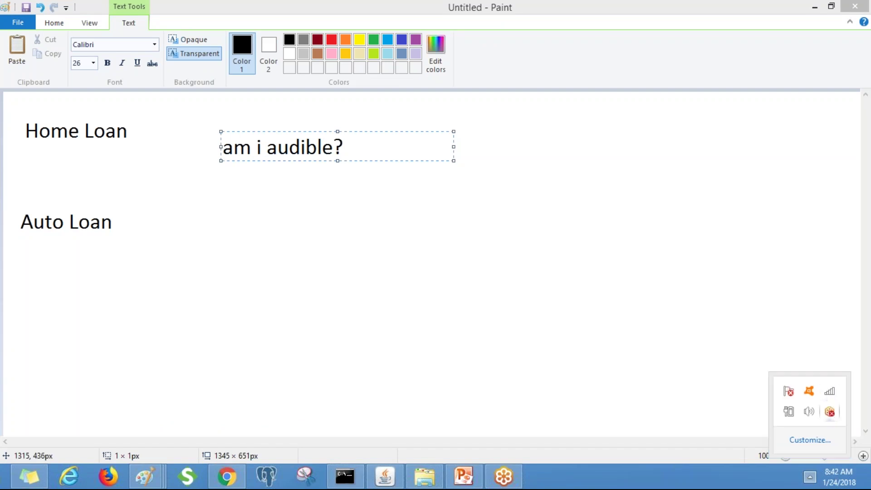
left_click(584, 257)
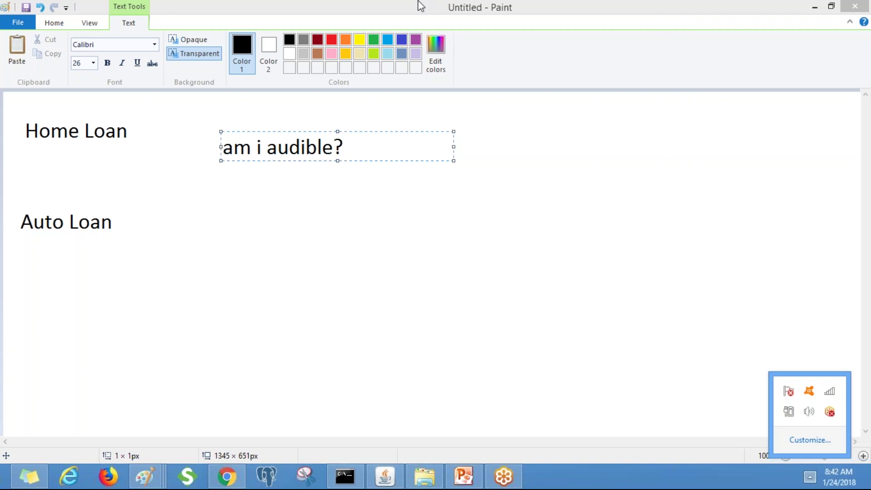
Erase the test message and return to the PNC class record in Designer Studio
key("BackSpace")
key("BackSpace")
key("BackSpace")
key("BackSpace")
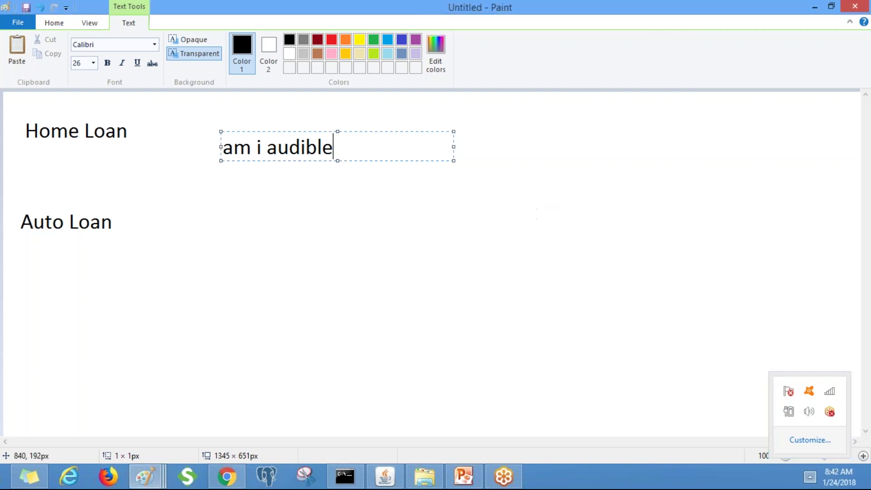
key("BackSpace")
key("BackSpace")
key("BackSpace")
key("BackSpace")
key("BackSpace")
key("BackSpace")
key("BackSpace")
key("BackSpace")
key("BackSpace")
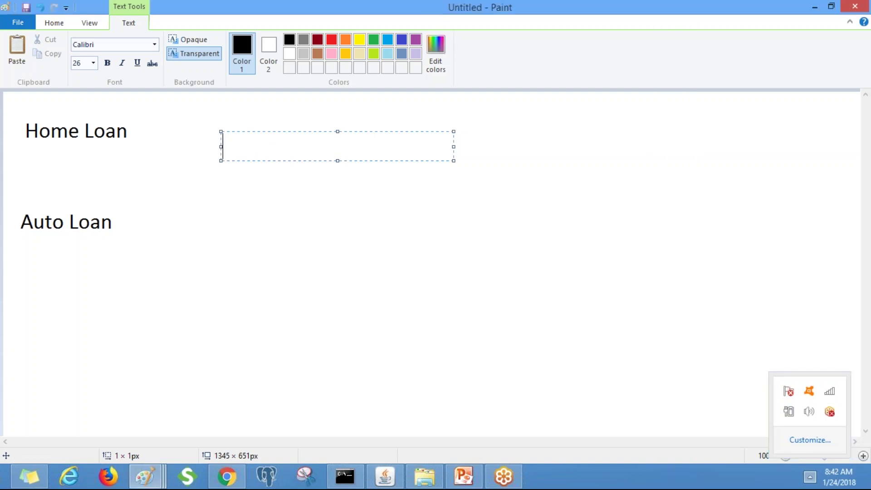
key("alt+Tab")
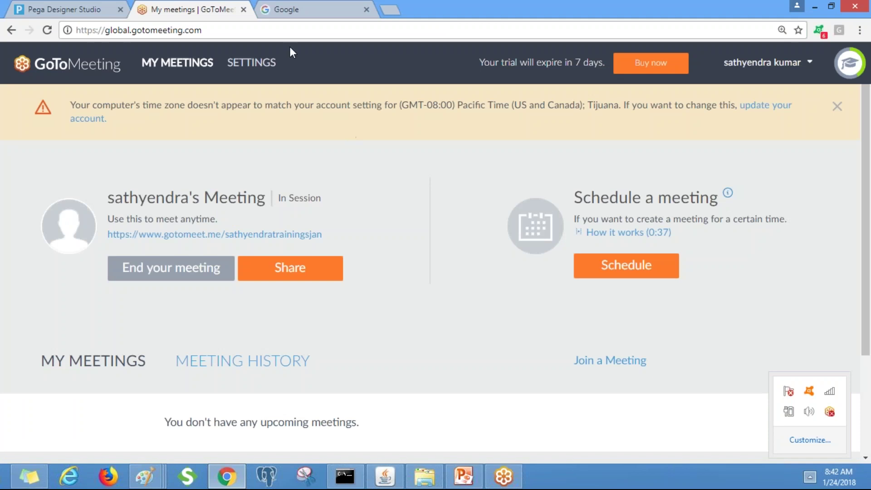
left_click(68, 9)
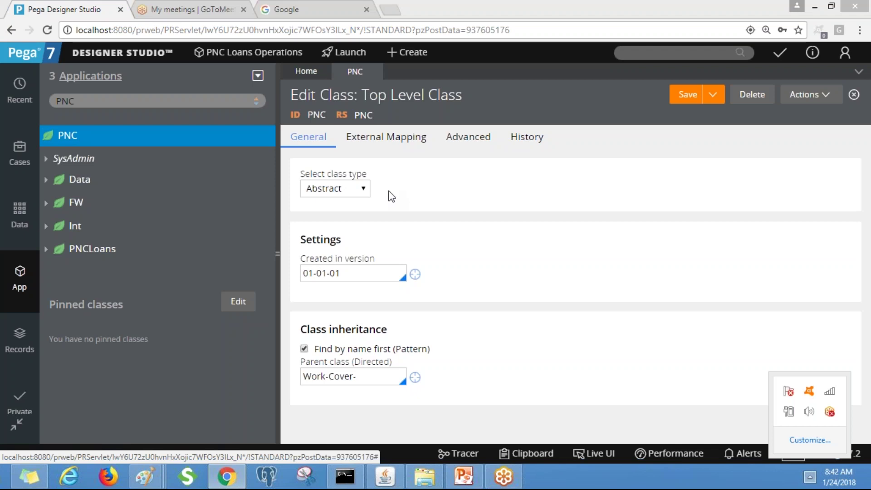
Find PNC-PNCLoans in the App Explorer and open its class Definition record
left_click(104, 100)
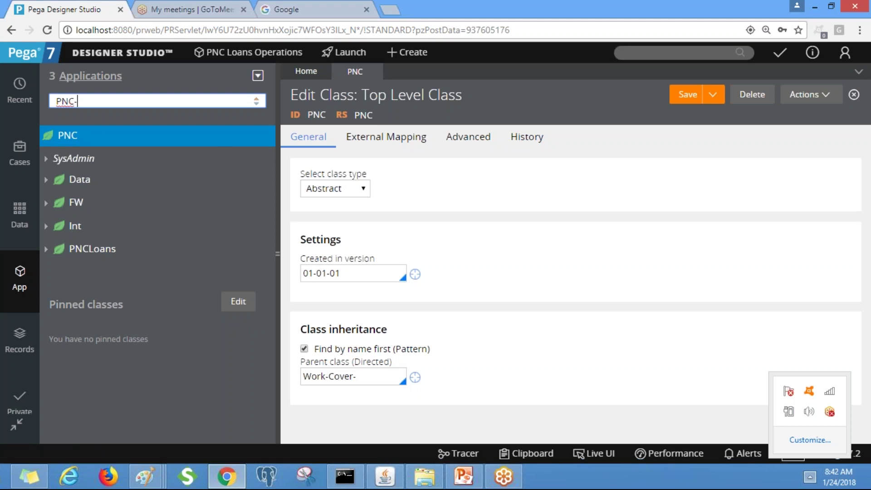
type("-PNCLo")
left_click(107, 136)
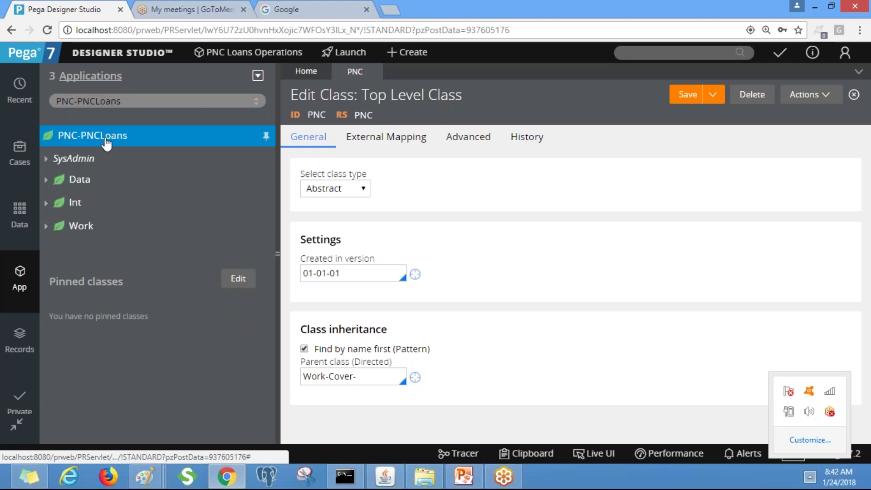
right_click(107, 141)
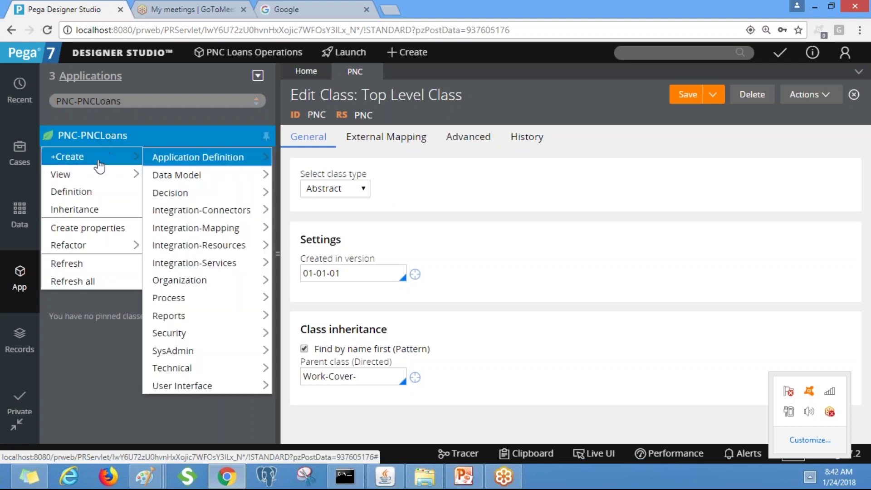
left_click(86, 192)
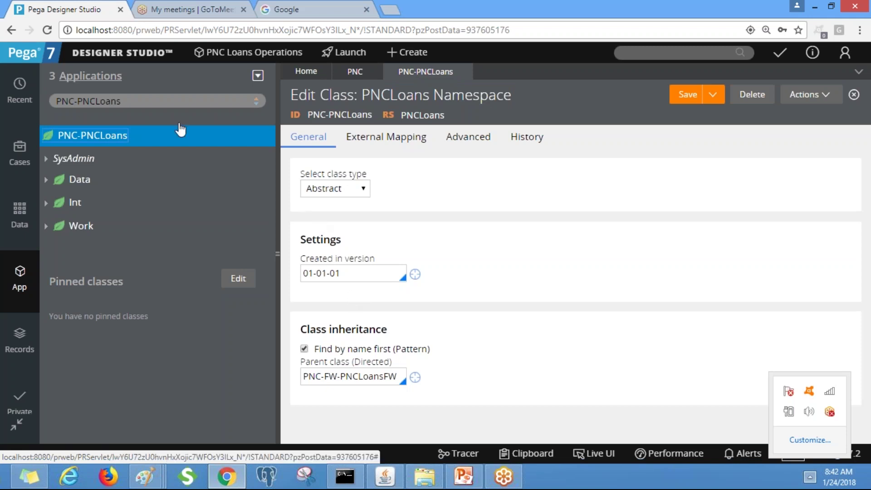
Search for PNC-PNCLoans-Work in the App Explorer and open its class definition
left_click(137, 101)
type("-")
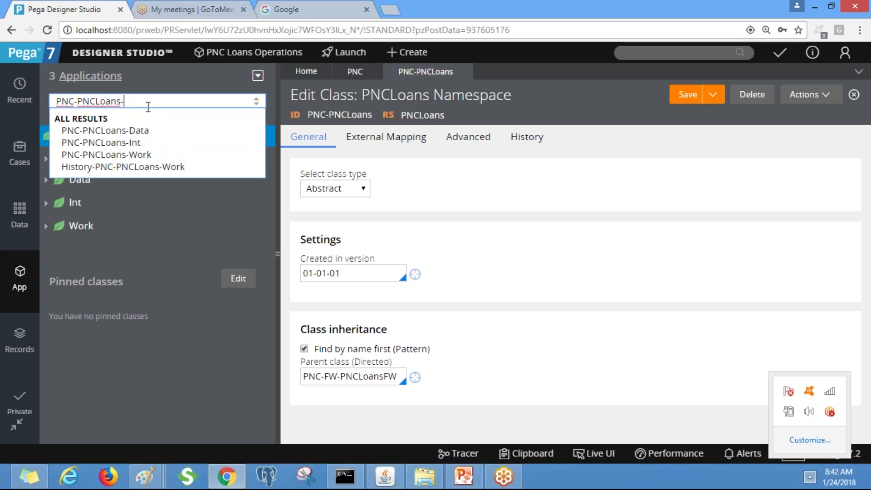
type("work")
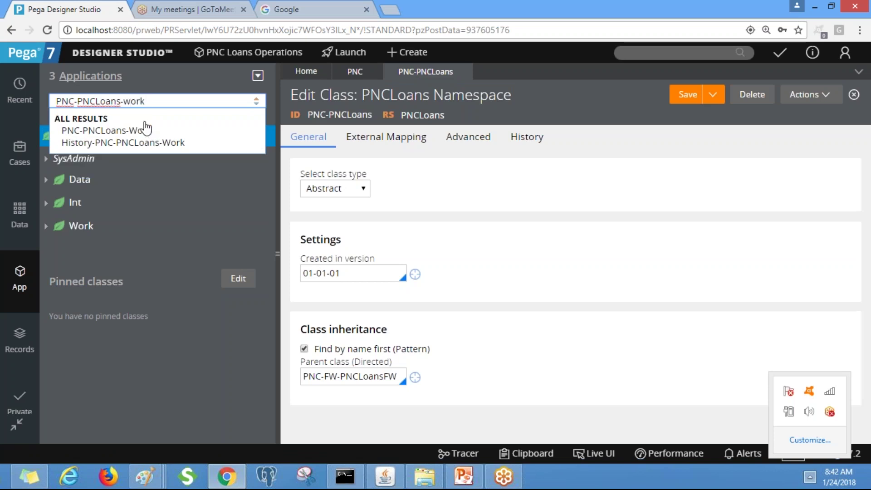
left_click(142, 130)
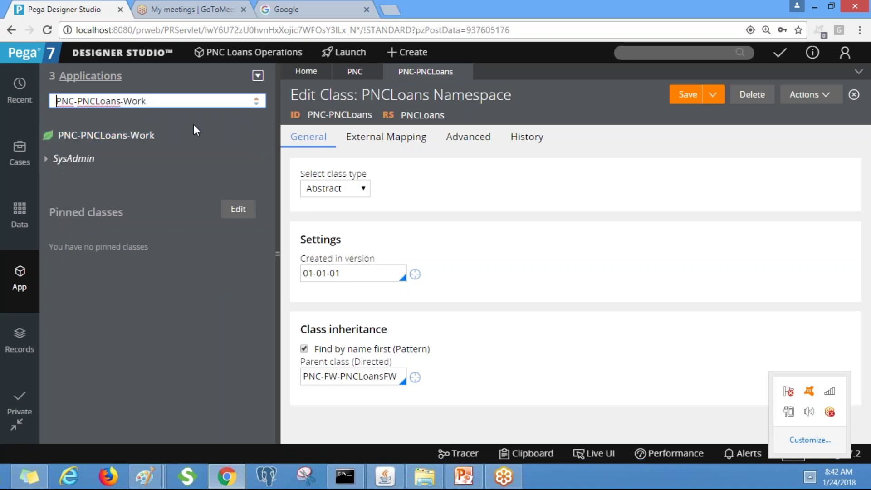
right_click(142, 140)
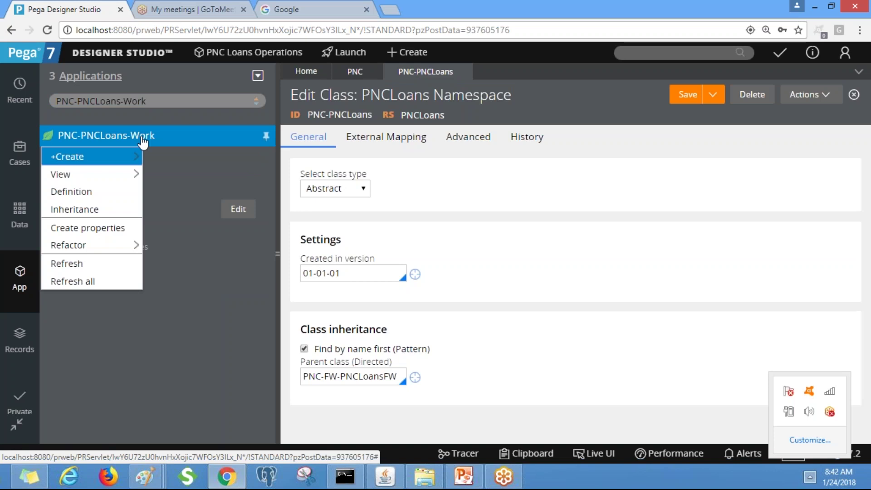
left_click(91, 195)
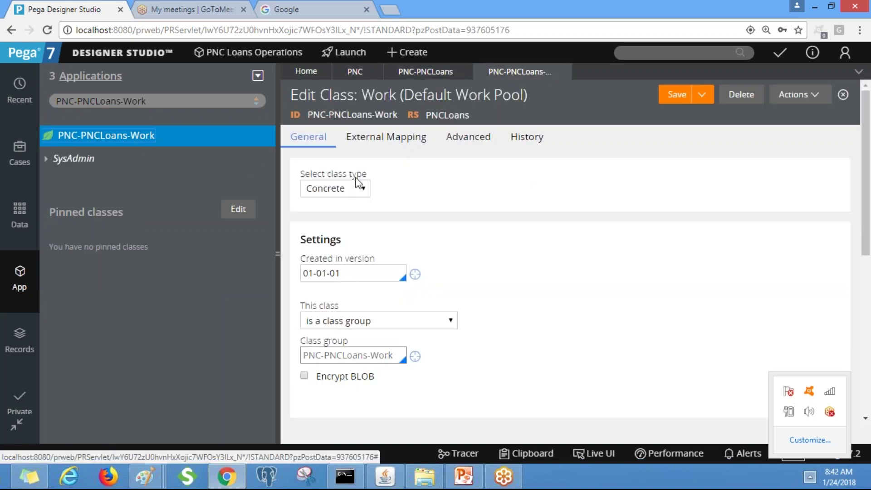
scroll(867, 168, "down", 5)
scroll(862, 159, "up", 5)
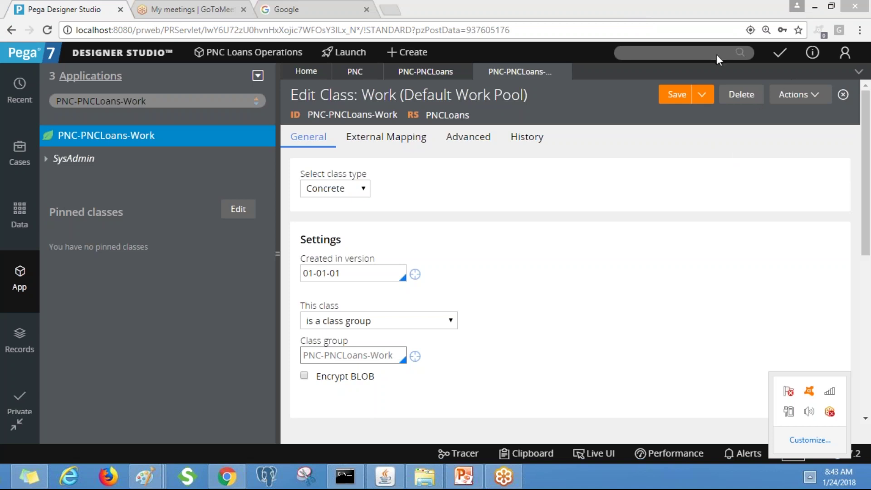
Switch to the GoToMeeting meetings page and reload it
left_click(191, 9)
left_click(325, 30)
key("Return")
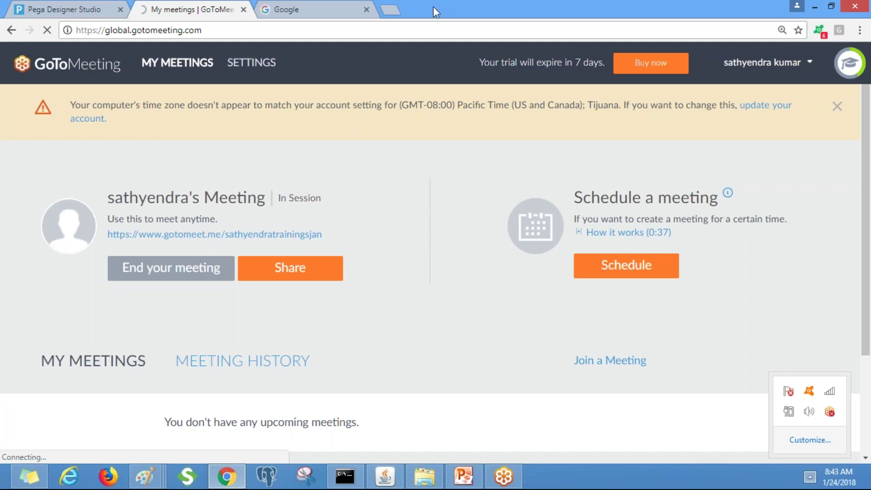
Close the extra Google tab and return to the PNC-PNCLoans-Work record in Designer Studio
left_click(292, 6)
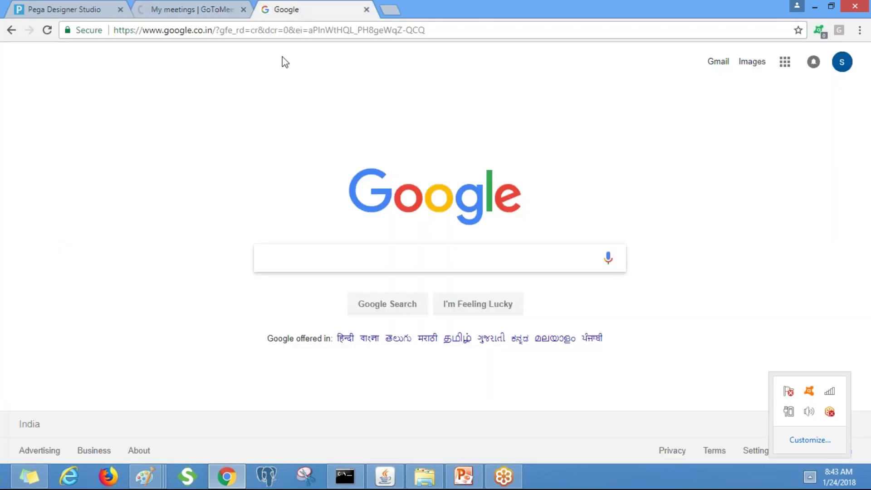
left_click(214, 7)
left_click(275, 6)
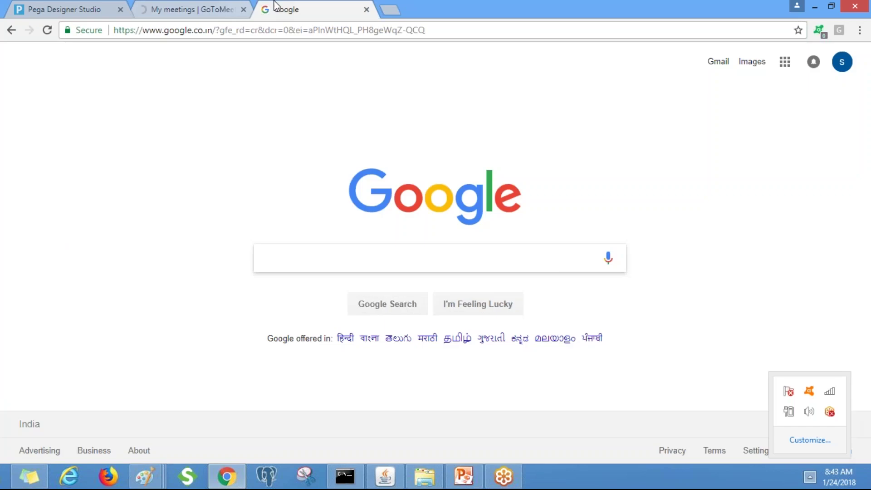
left_click(366, 9)
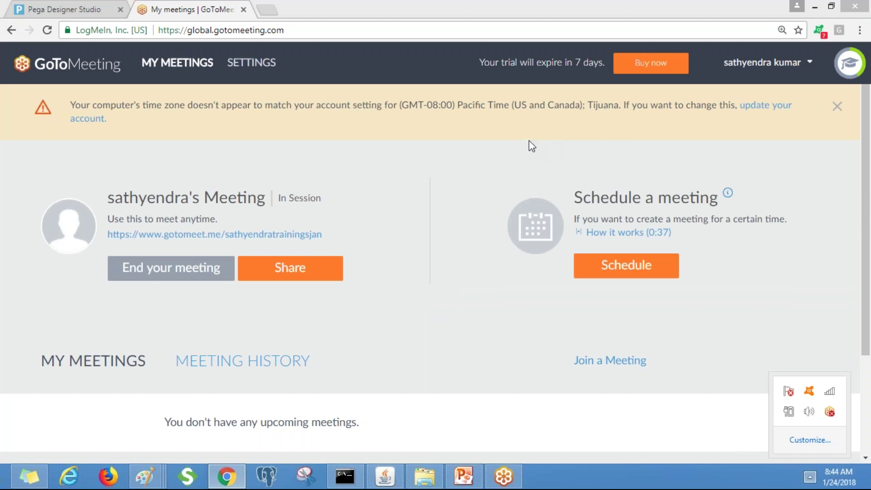
key("ctrl+shift+Tab")
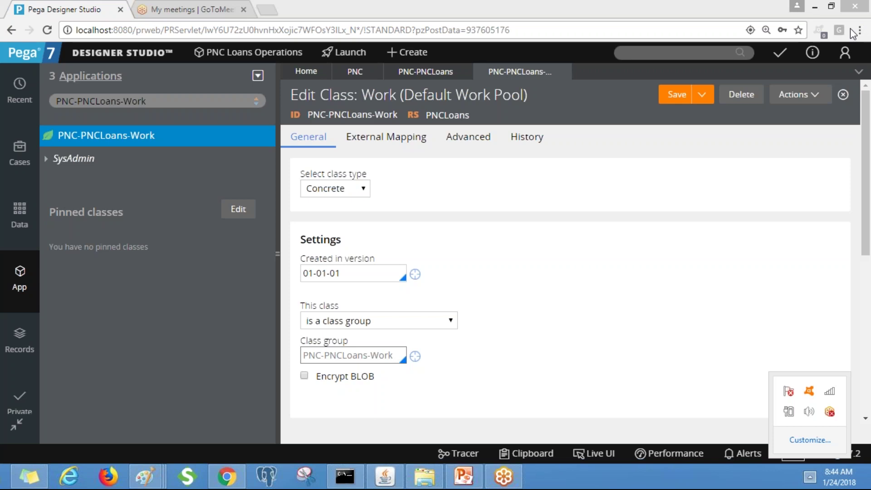
Collapse the explorer and confirm the Work class stays set as a class group
left_click(277, 254)
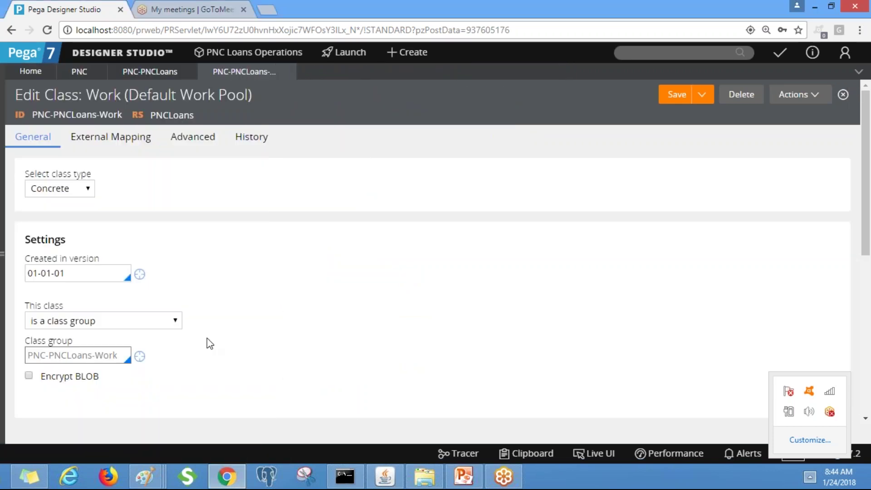
left_click(144, 325)
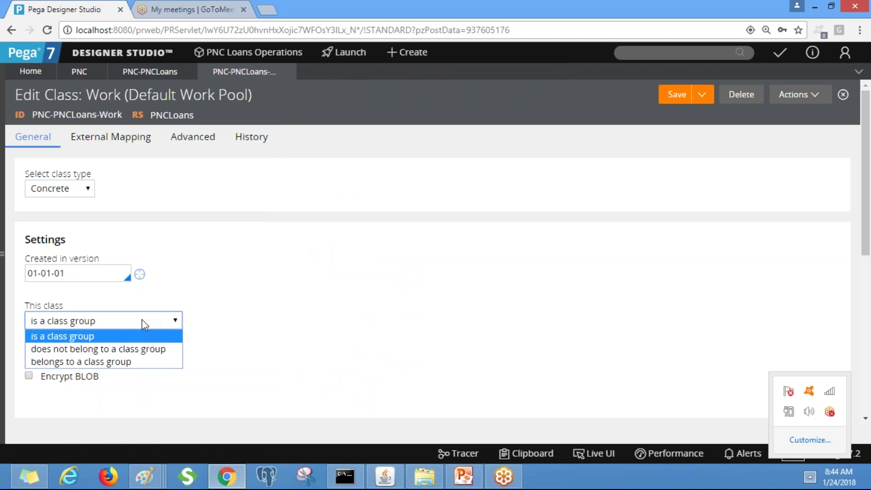
left_click(301, 229)
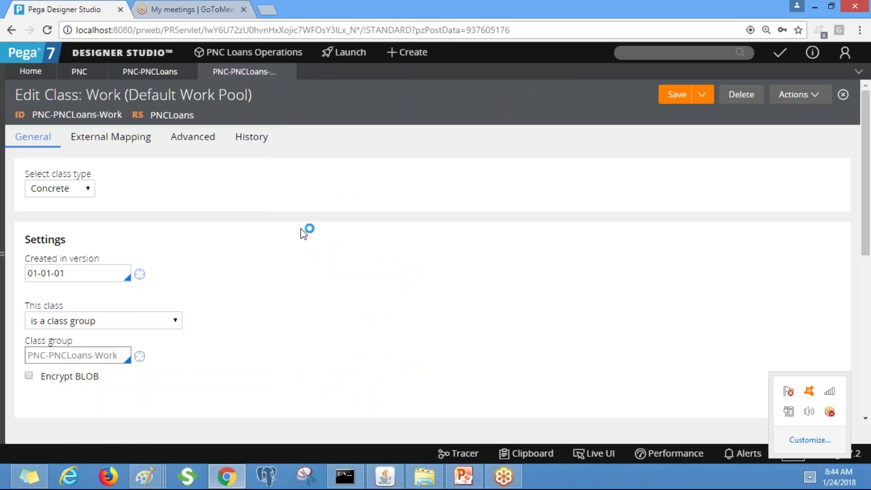
left_click(95, 325)
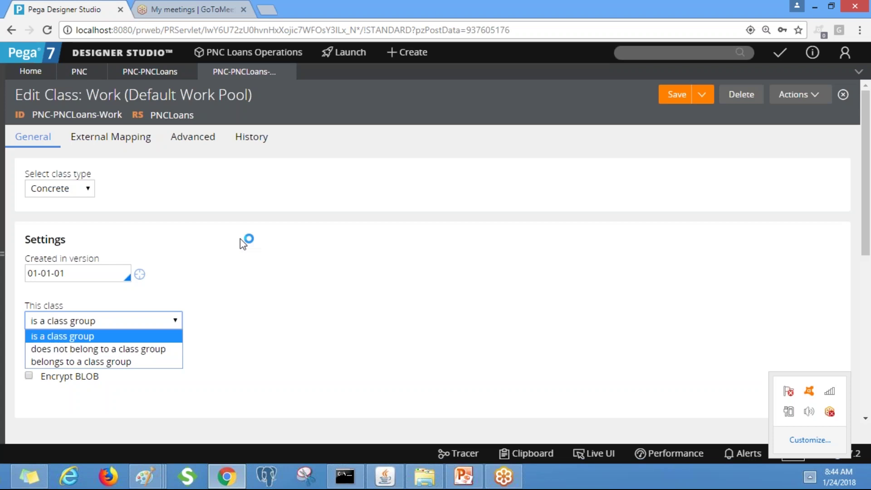
left_click(257, 240)
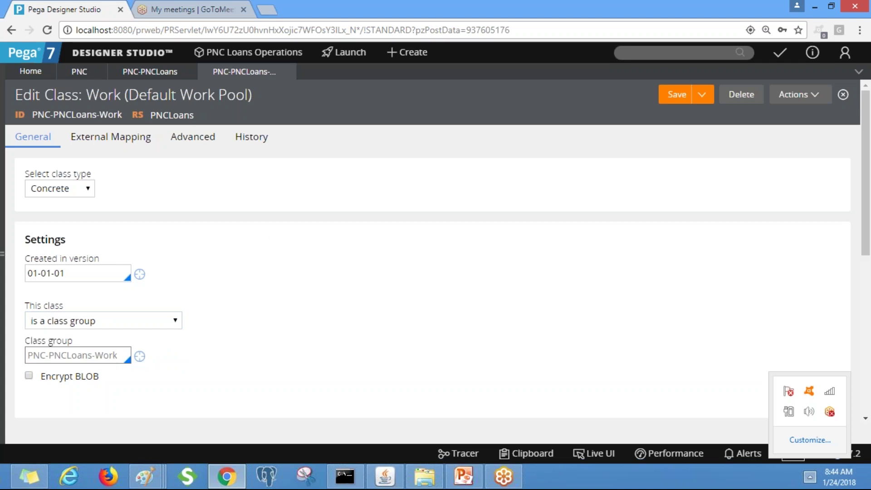
Compare with the PNC-PNCLoans record, then inspect the Work class's pyID key and parent class
left_click(162, 73)
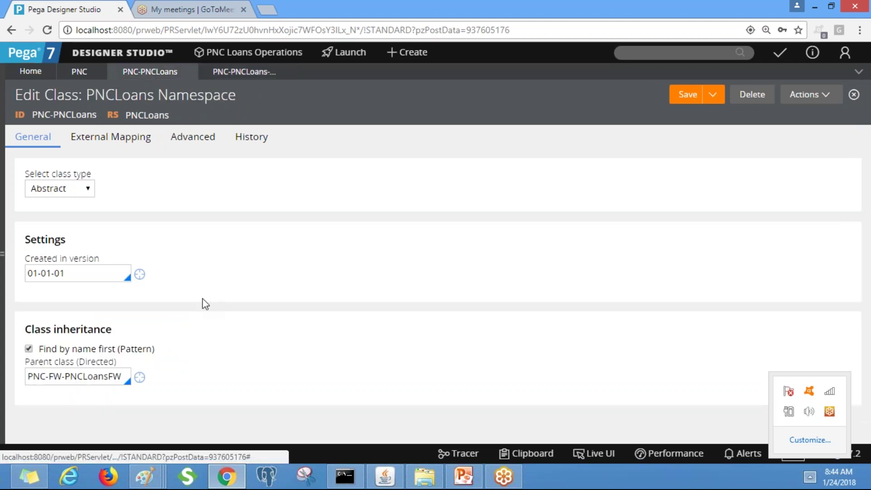
left_click(244, 71)
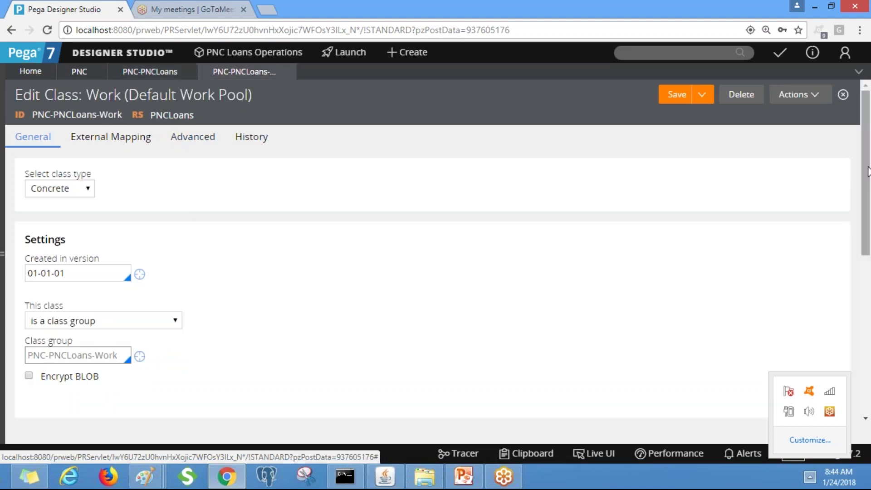
mouse_move(868, 171)
left_mouse_down()
mouse_move(868, 295)
mouse_move(869, 179)
left_mouse_up()
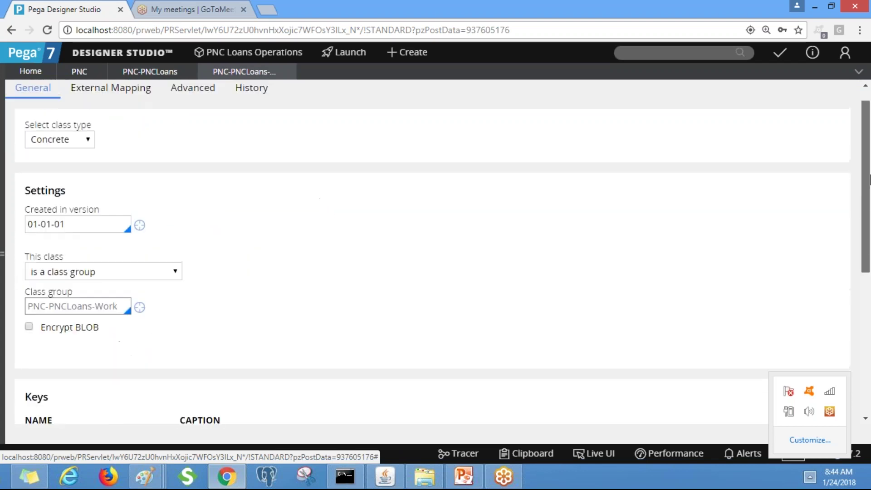
left_click_drag(869, 178, 868, 252)
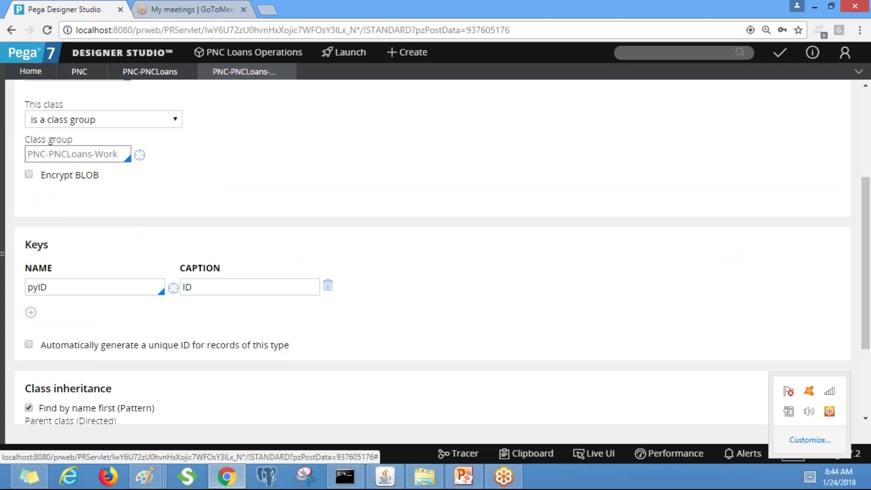
left_click(115, 280)
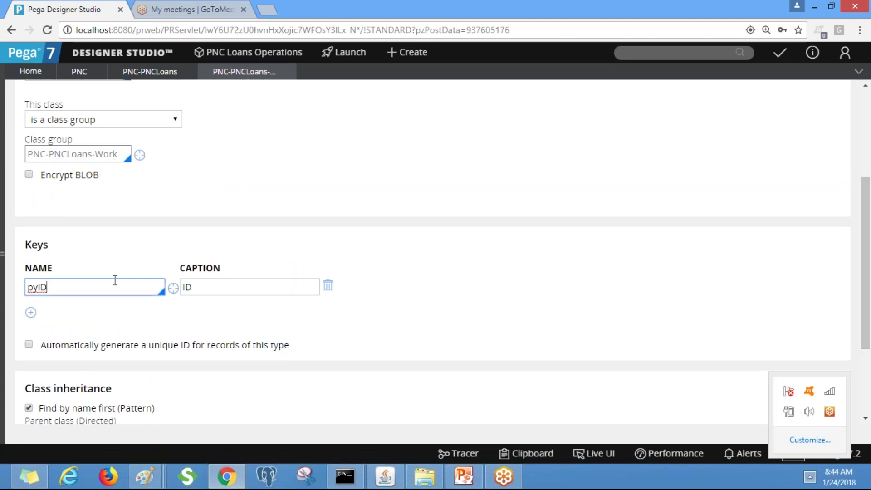
scroll(869, 255, "down", 3)
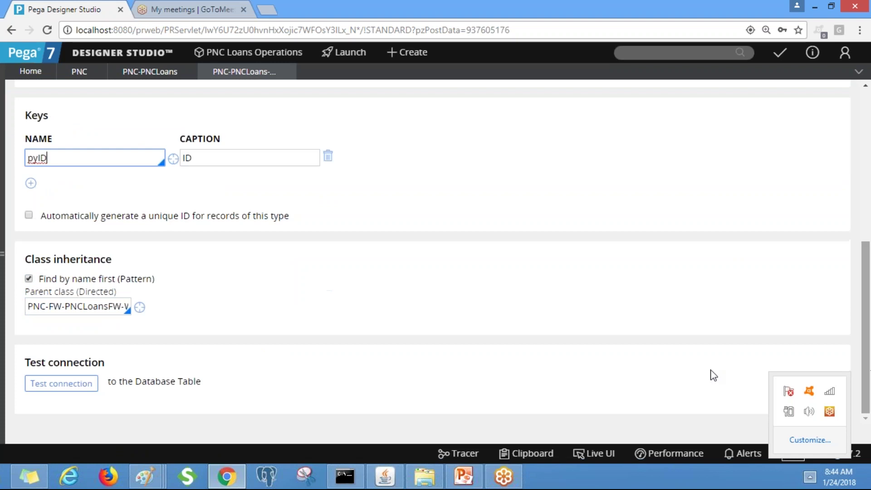
left_click(56, 387)
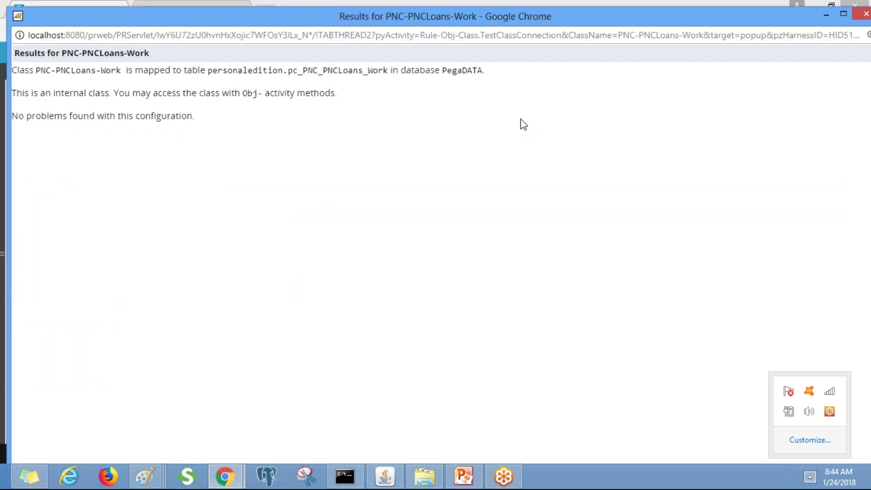
left_click(865, 14)
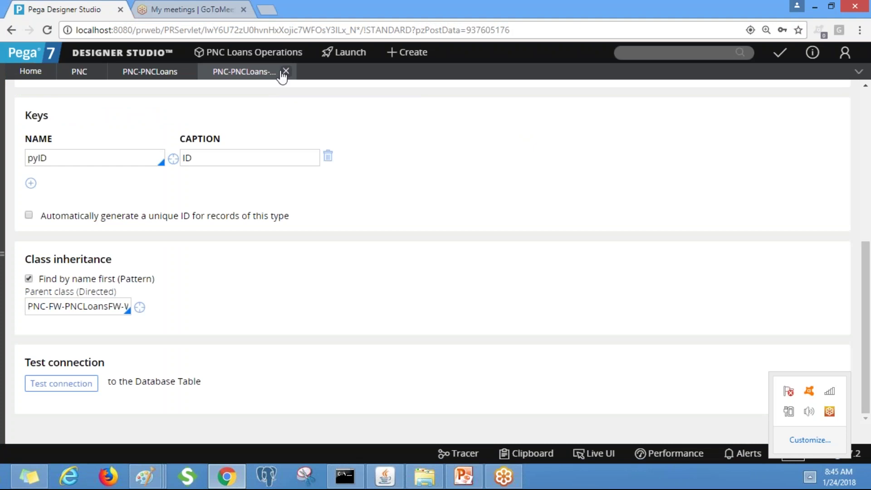
Close the three open class records and reload the PNC class hierarchy in the explorer
left_click(284, 72)
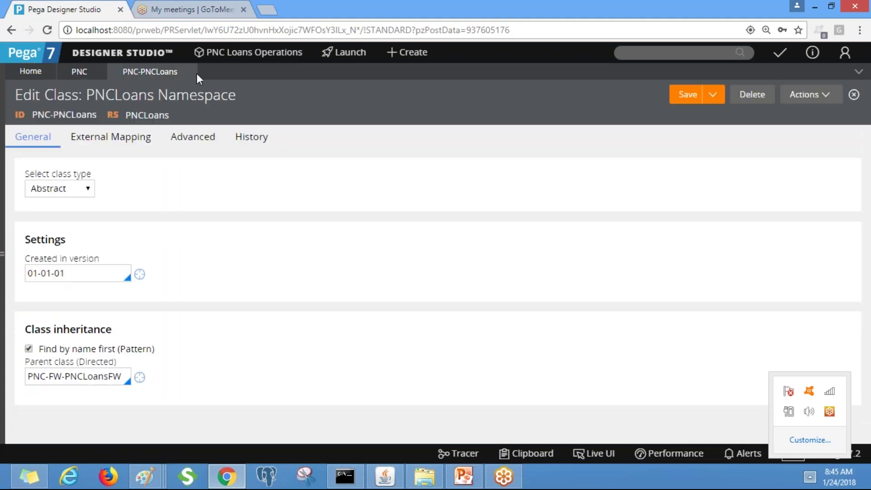
left_click(187, 72)
left_click(96, 71)
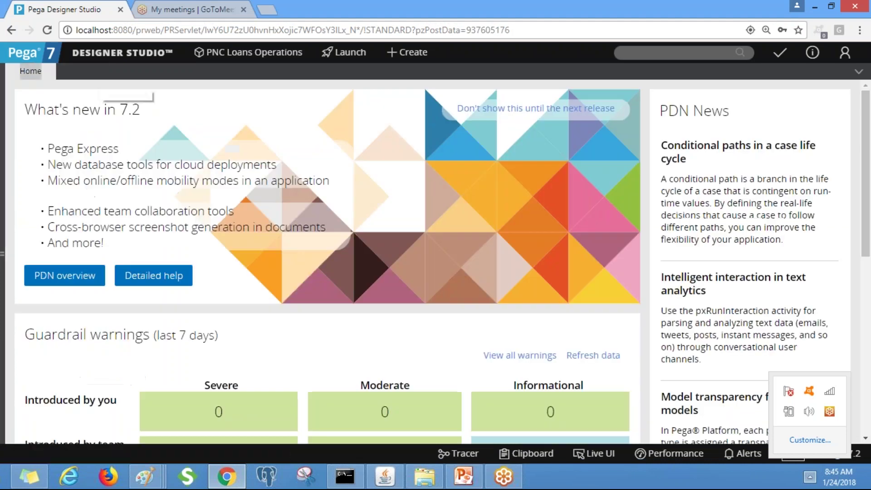
left_click(3, 253)
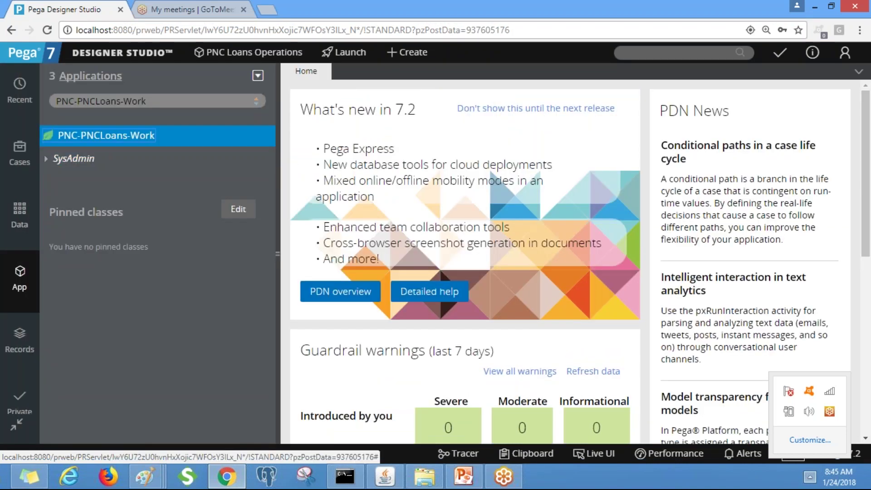
left_click(210, 109)
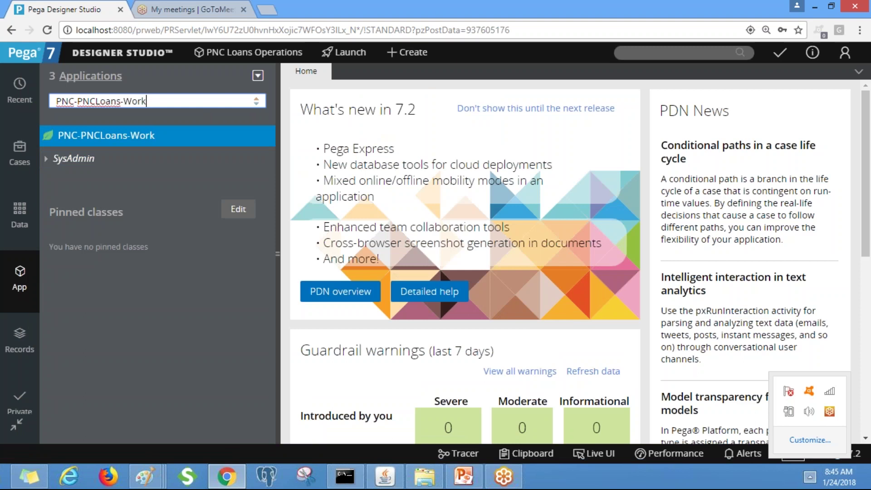
left_click(25, 285)
left_click(178, 100)
key("BackSpace")
key("BackSpace")
key("BackSpace")
key("BackSpace")
key("BackSpace")
key("BackSpace")
key("BackSpace")
key("BackSpace")
key("BackSpace")
key("BackSpace")
key("BackSpace")
key("BackSpace")
key("BackSpace")
key("BackSpace")
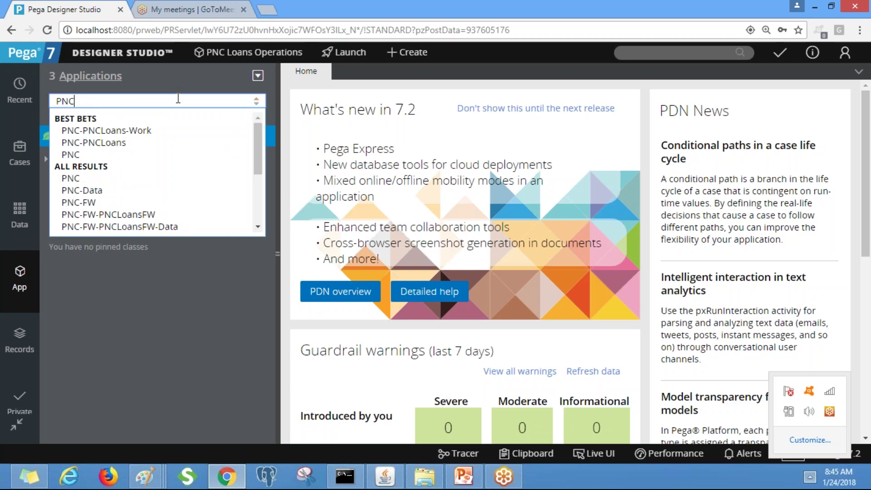
left_click(91, 156)
left_click(91, 158)
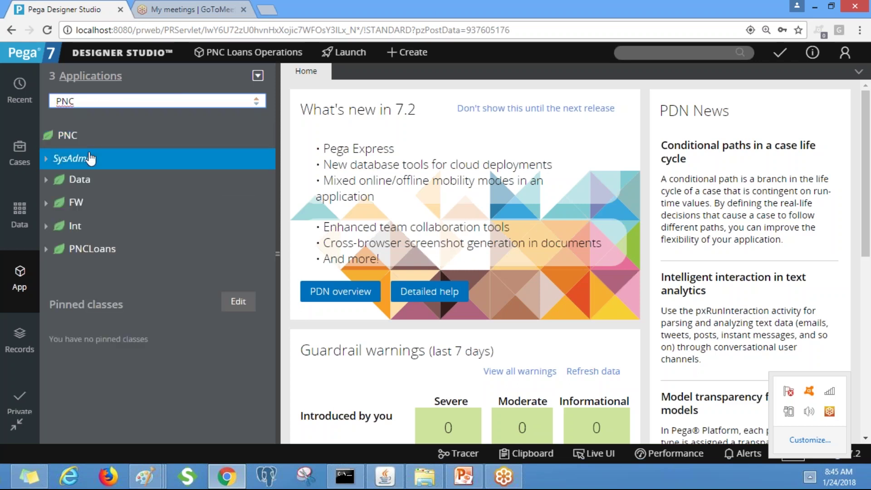
Narrow the explorer through PNC-PNCLoans down to the PNC-PNCLoans-Work class
left_click(102, 96)
type("-PNC")
left_click(122, 142)
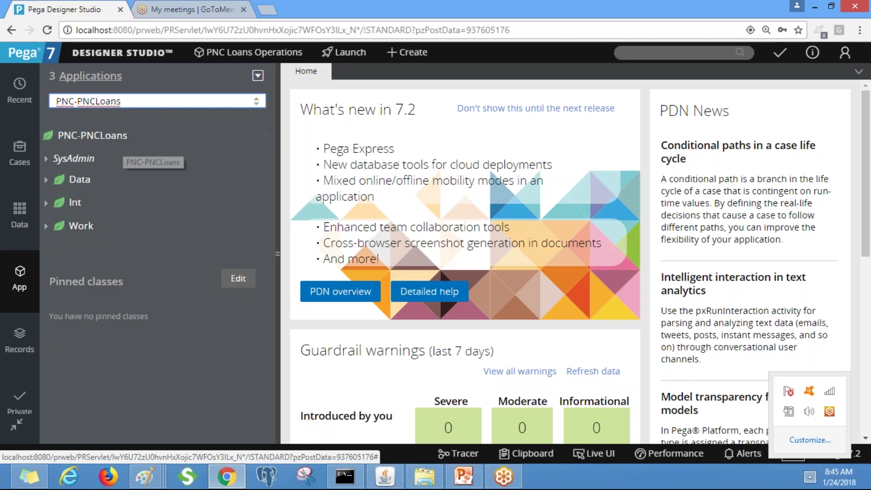
type("-work")
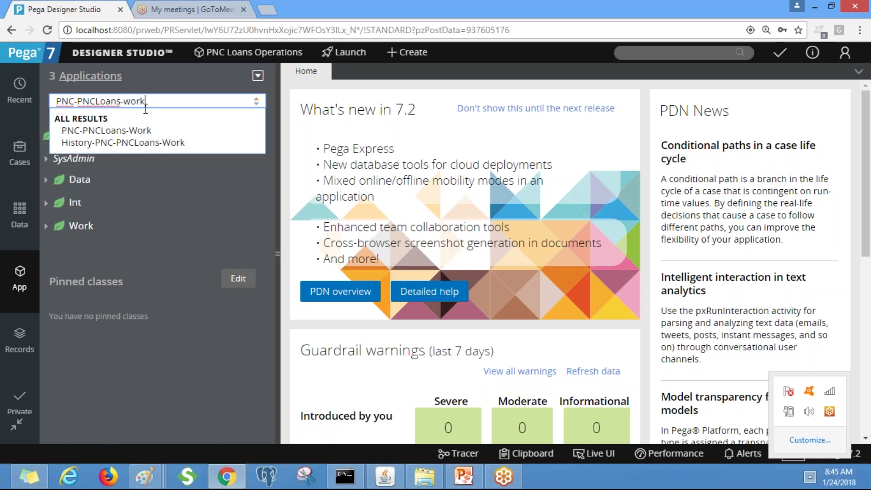
left_click(155, 131)
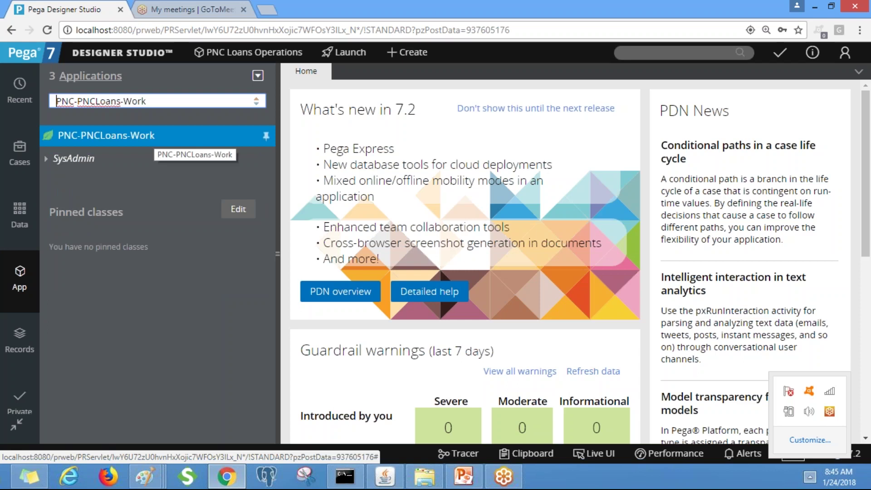
Open the PNC-PNCLoans-Work definition full-width and scroll through its keys and class inheritance
right_click(136, 138)
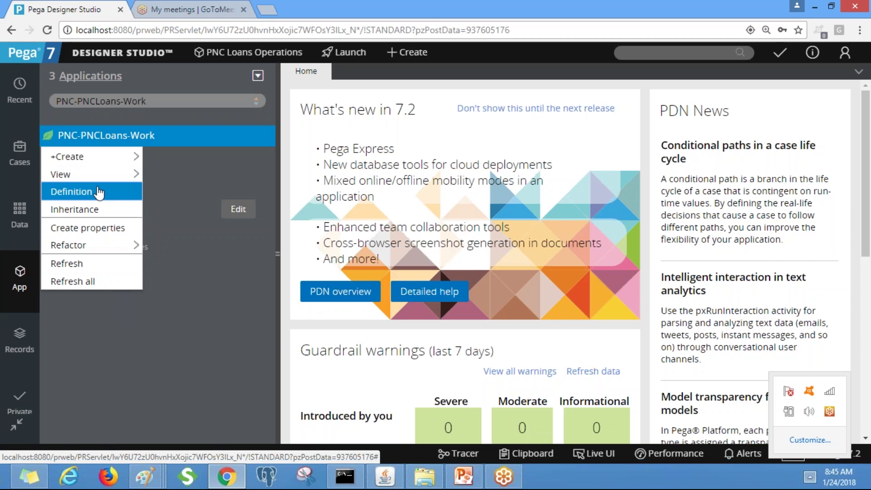
left_click(99, 194)
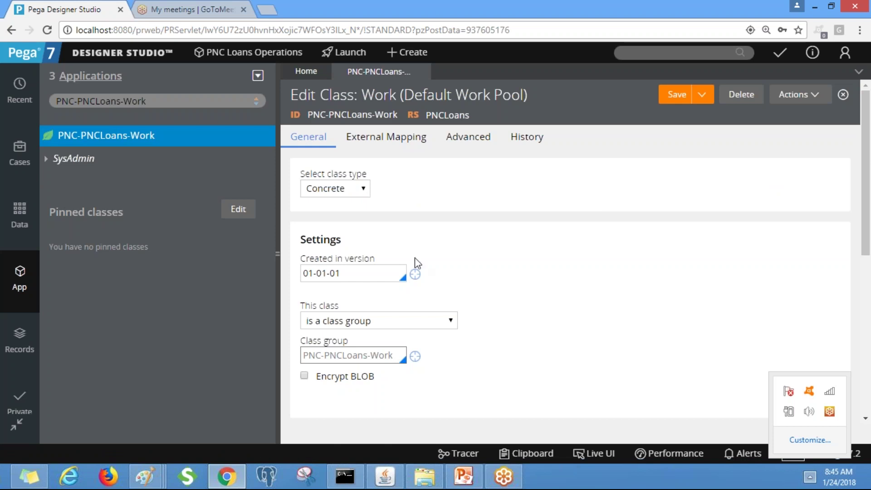
left_click(279, 255)
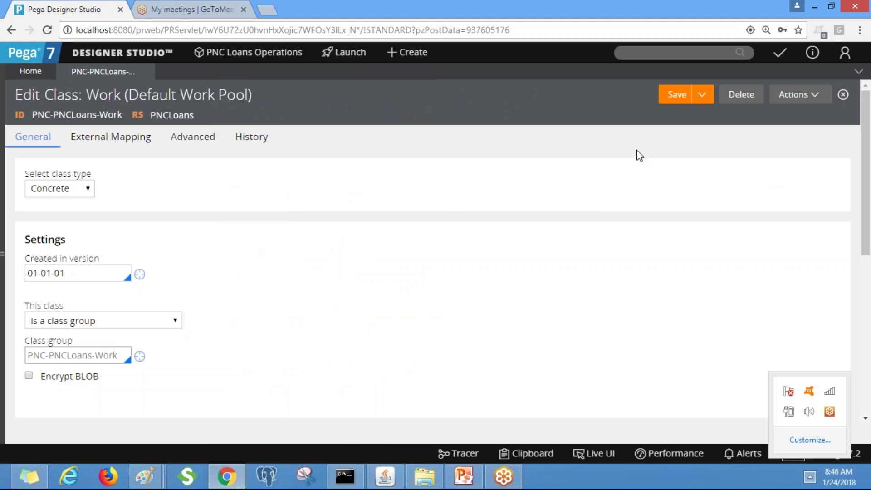
left_click_drag(867, 191, 869, 330)
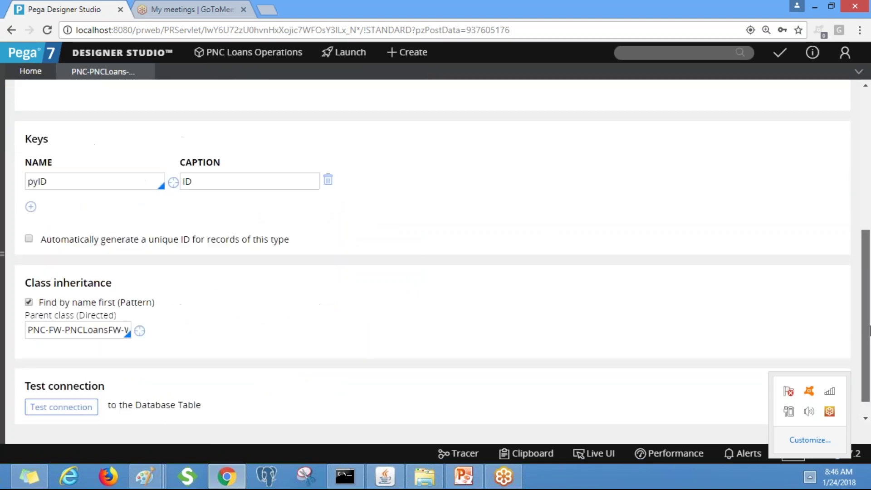
scroll(869, 330, "up", 10)
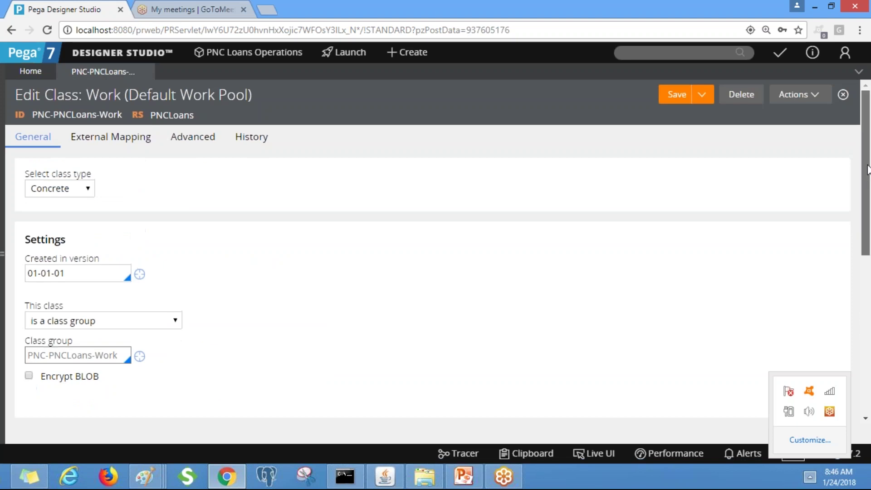
scroll(863, 252, "down", 10)
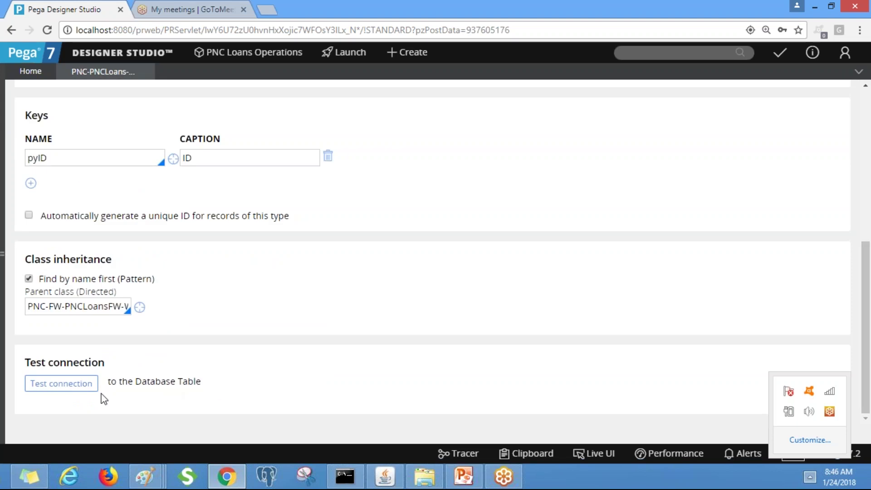
left_click(63, 383)
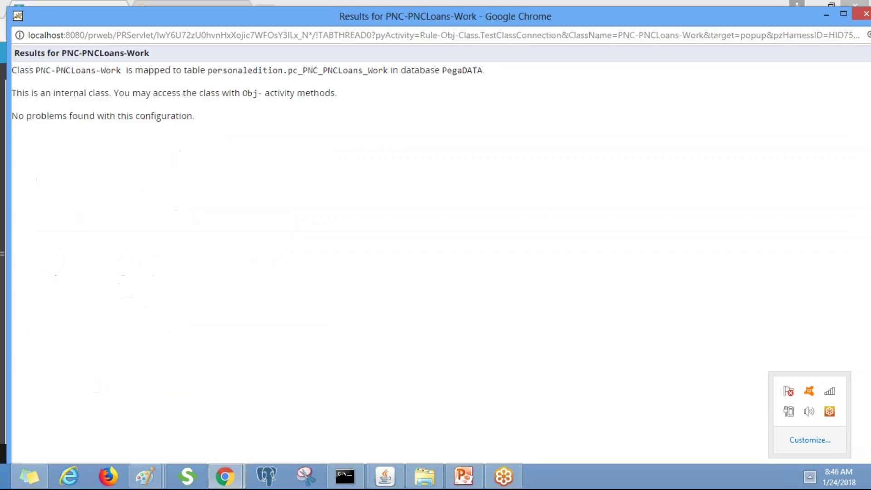
left_click_drag(388, 70, 287, 70)
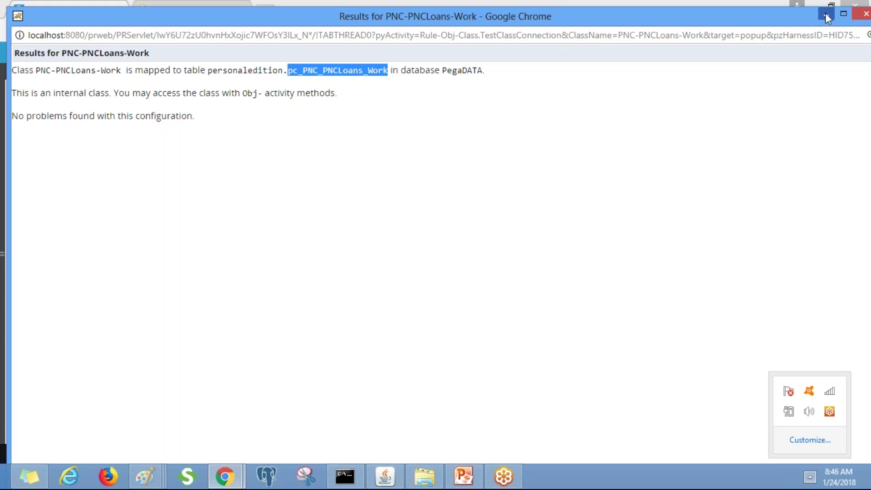
left_click(865, 15)
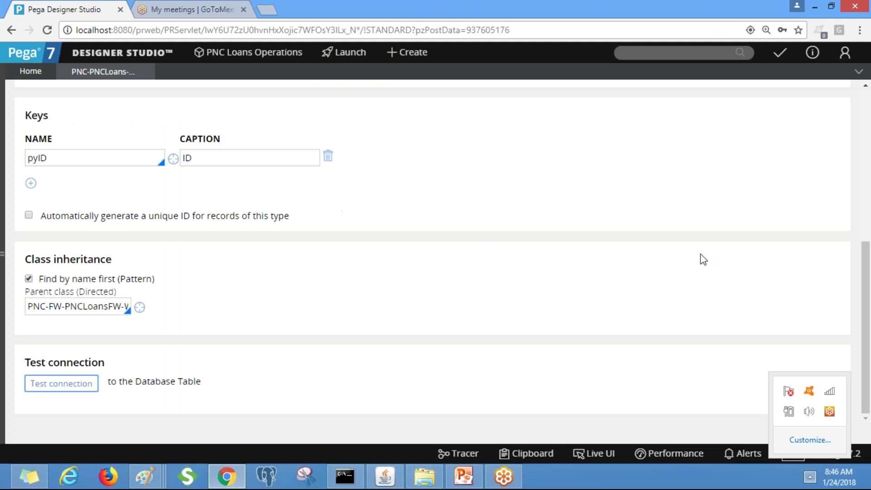
scroll(869, 203, "up", 3)
scroll(869, 198, "up", 2)
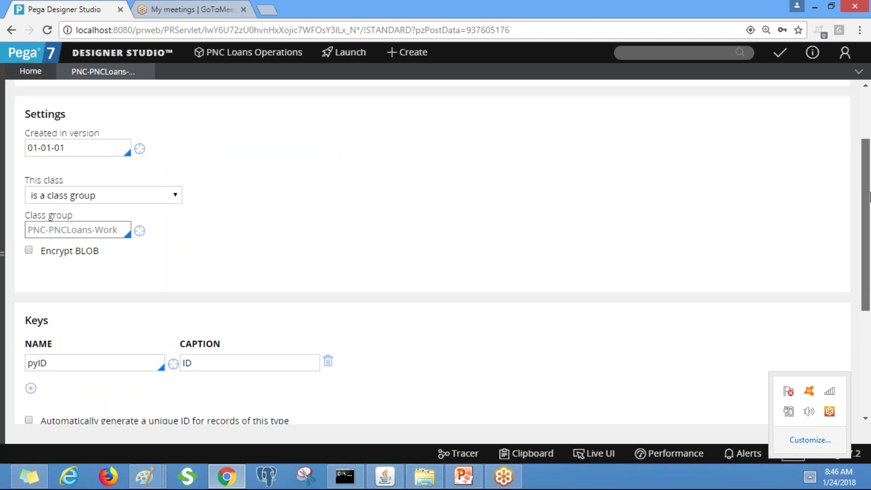
scroll(869, 198, "up", 2)
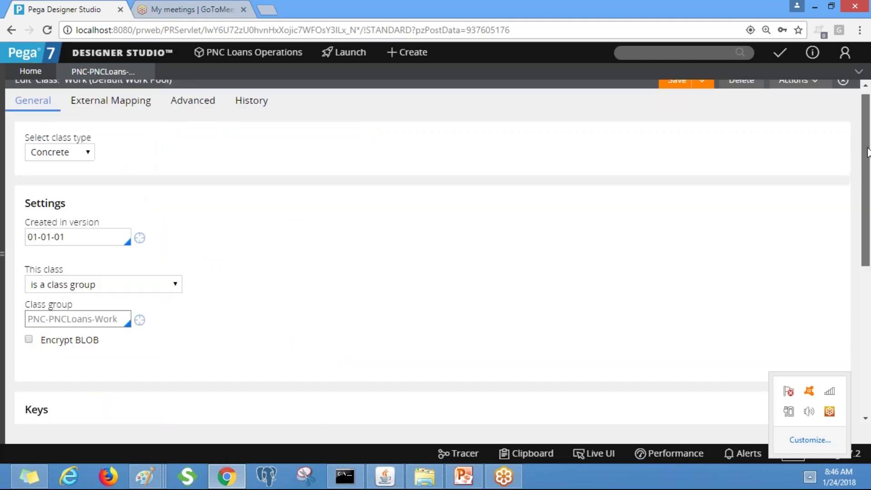
scroll(869, 240, "down", 4)
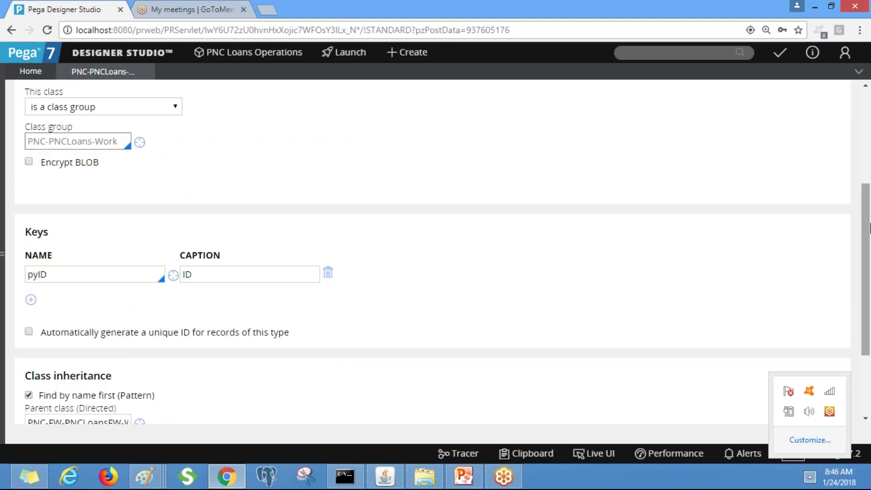
scroll(870, 169, "up", 3)
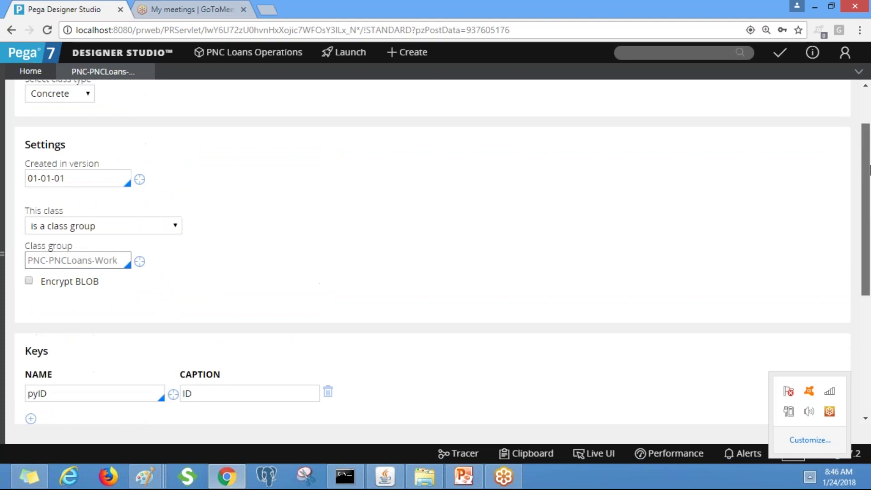
left_click(149, 231)
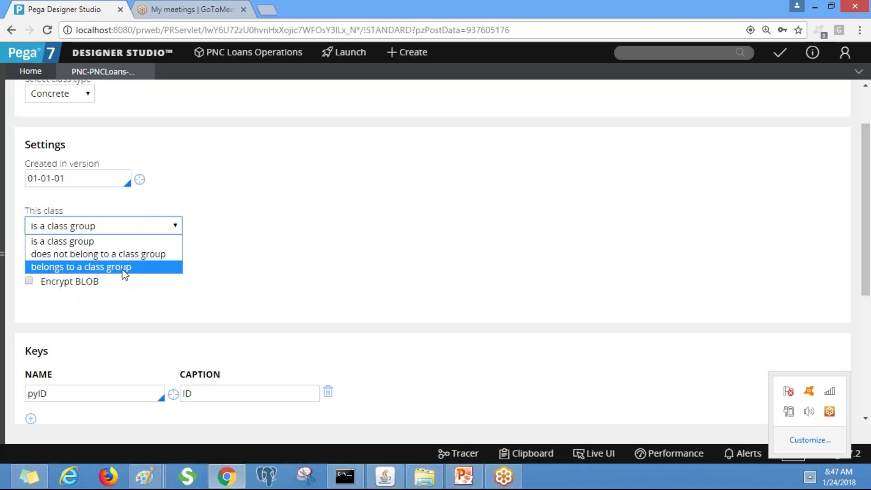
left_click(284, 234)
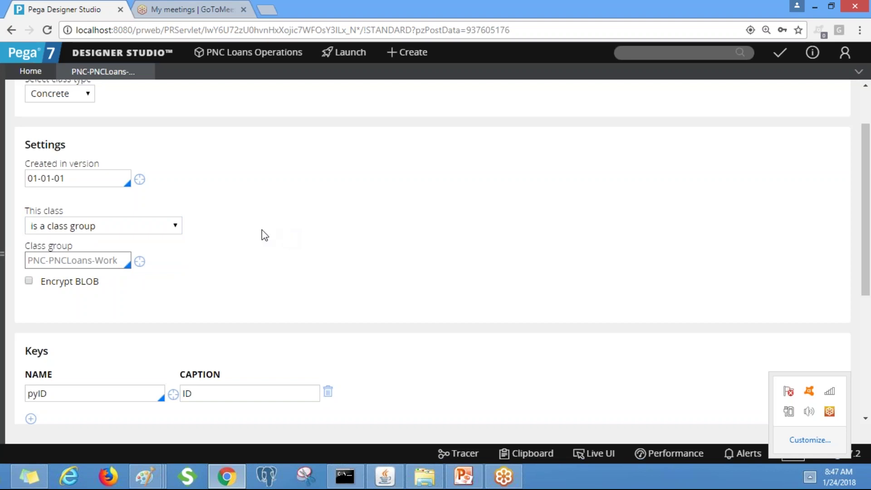
left_click(159, 226)
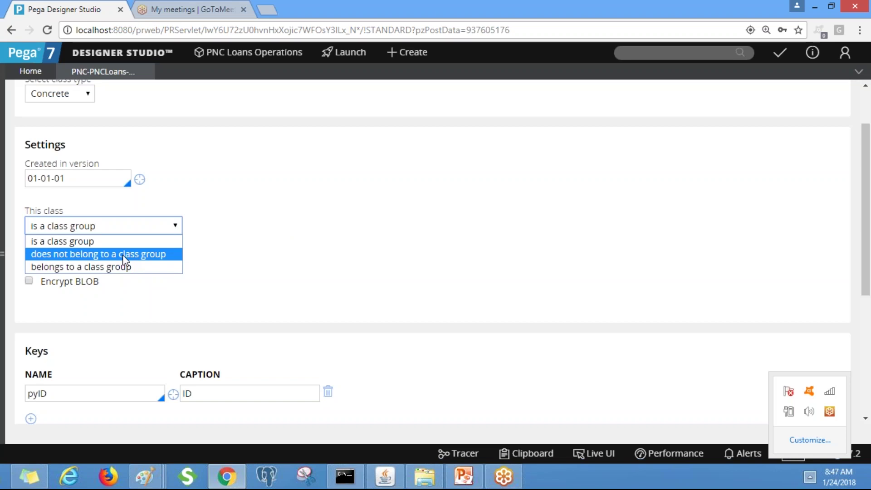
left_click(367, 244)
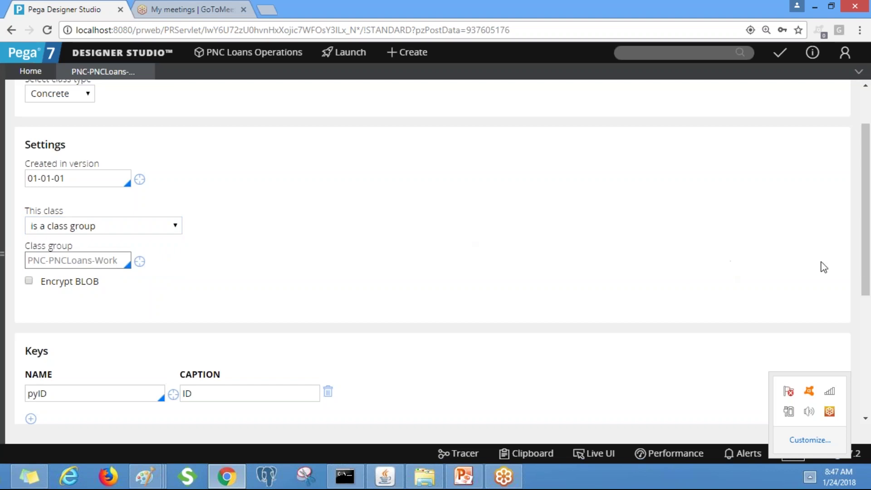
left_click_drag(869, 263, 868, 304)
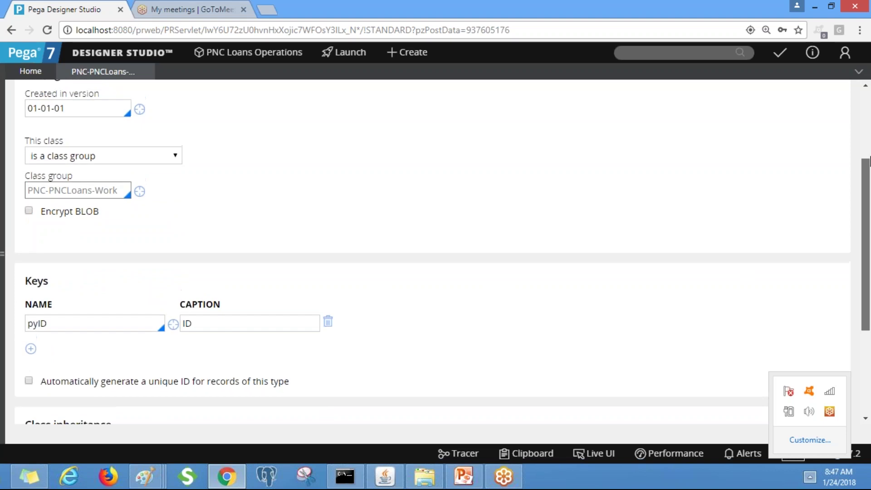
left_click_drag(866, 249, 865, 175)
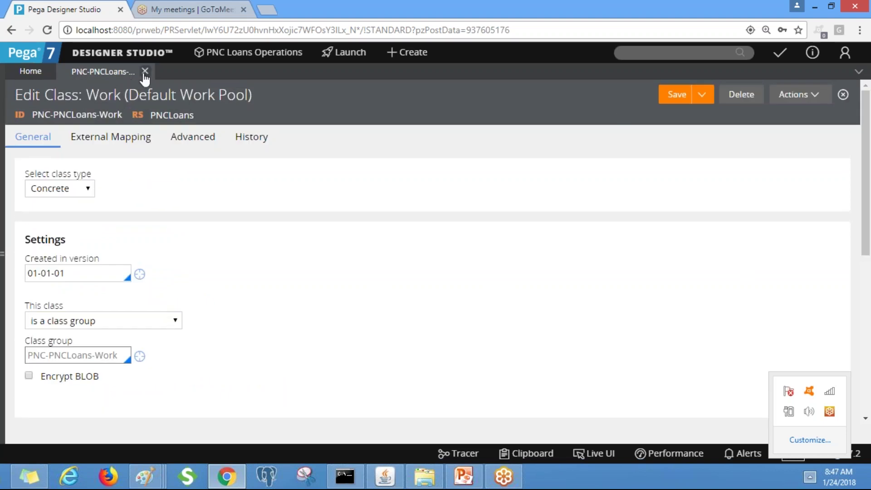
Close and reopen the PNC-PNCLoans-Work class definition at full width
left_click(144, 72)
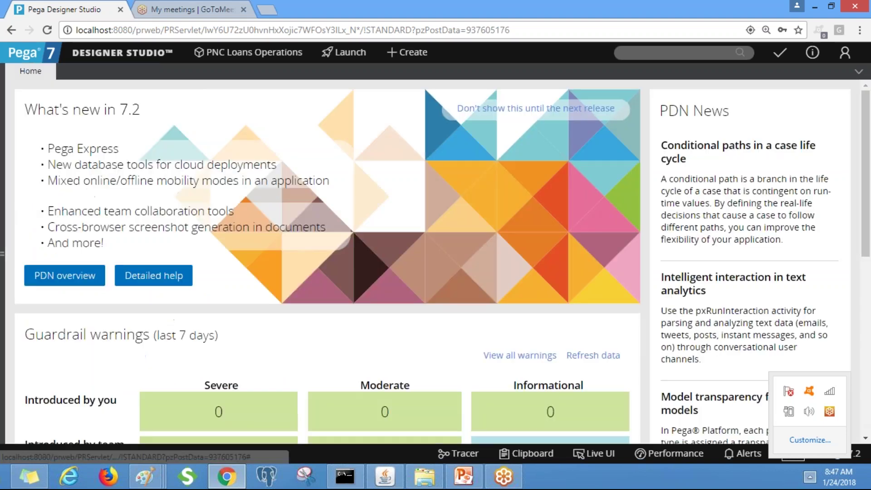
left_click(3, 253)
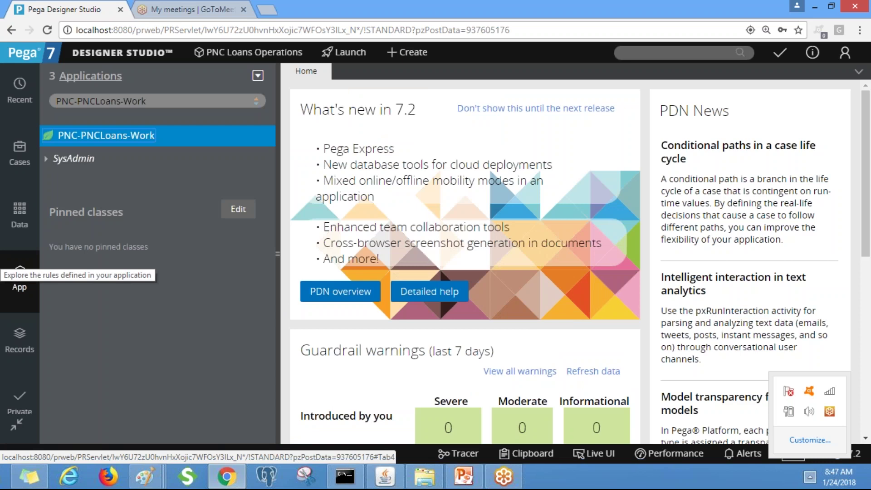
right_click(136, 143)
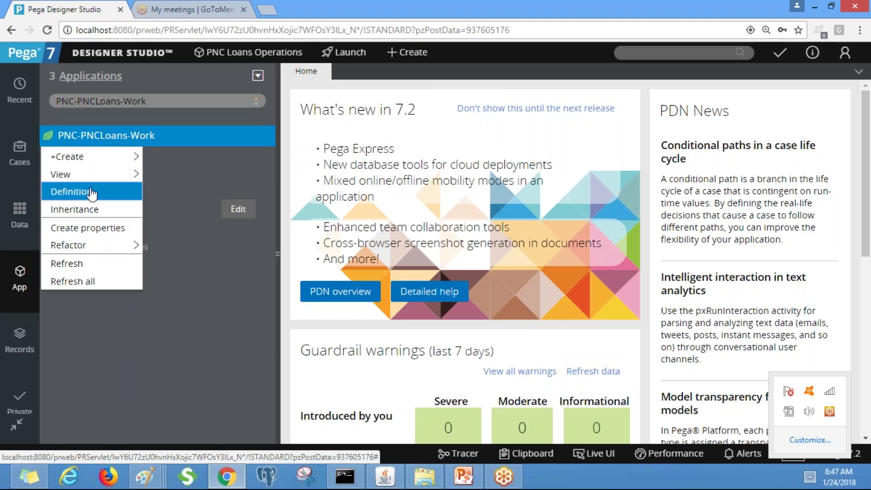
left_click(92, 194)
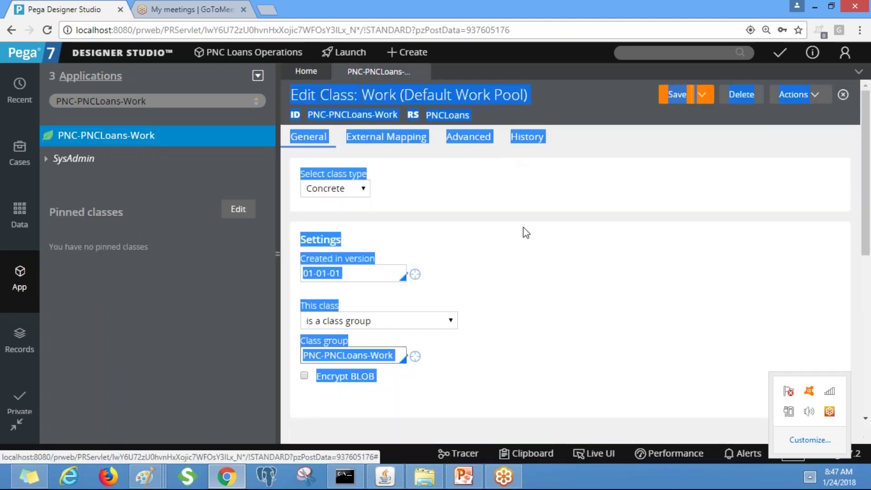
left_click(277, 254)
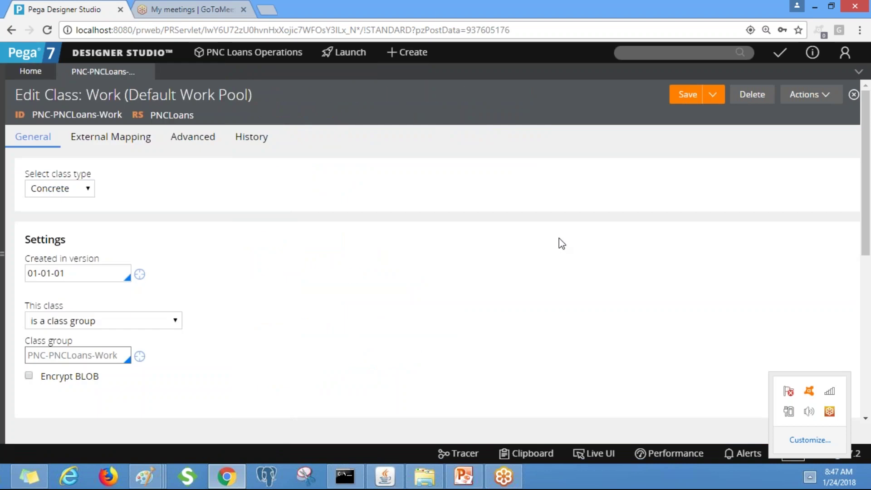
scroll(563, 243, "down", 5)
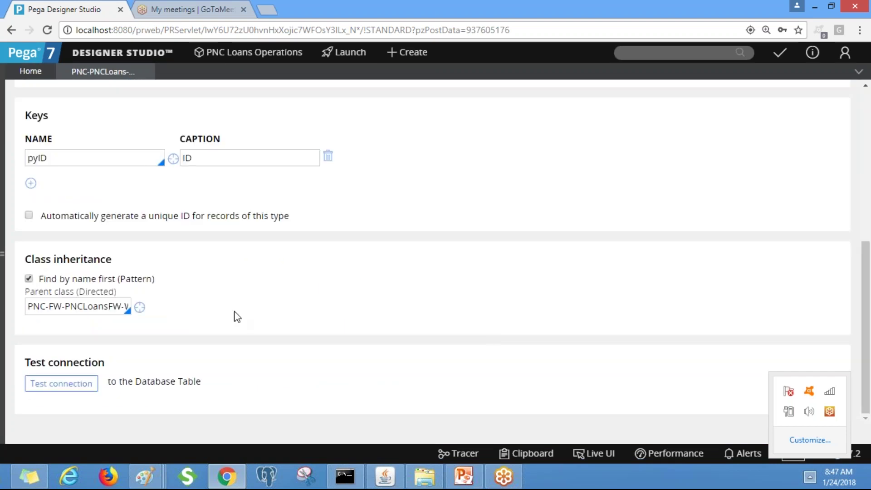
Select the parent class value, then the class ID PNC-PNCLoans-Work in the header
left_click(105, 306)
key("ctrl+a")
scroll(821, 305, "up", 8)
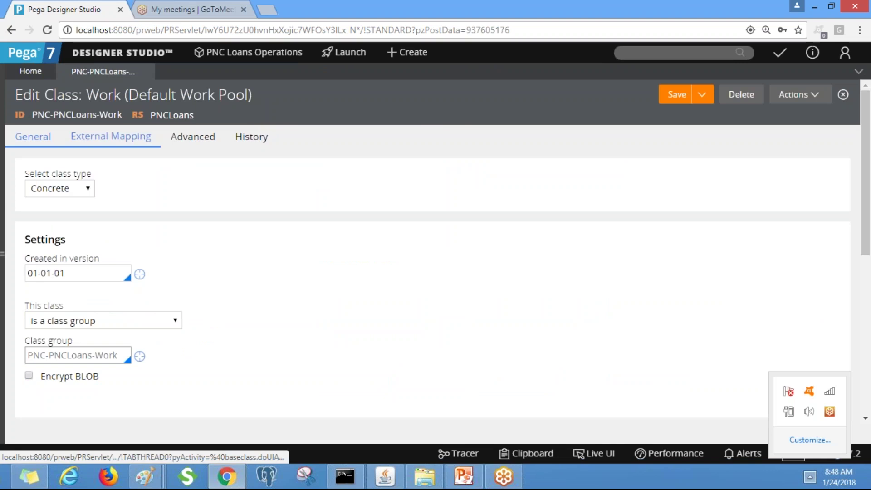
left_click_drag(124, 115, 47, 113)
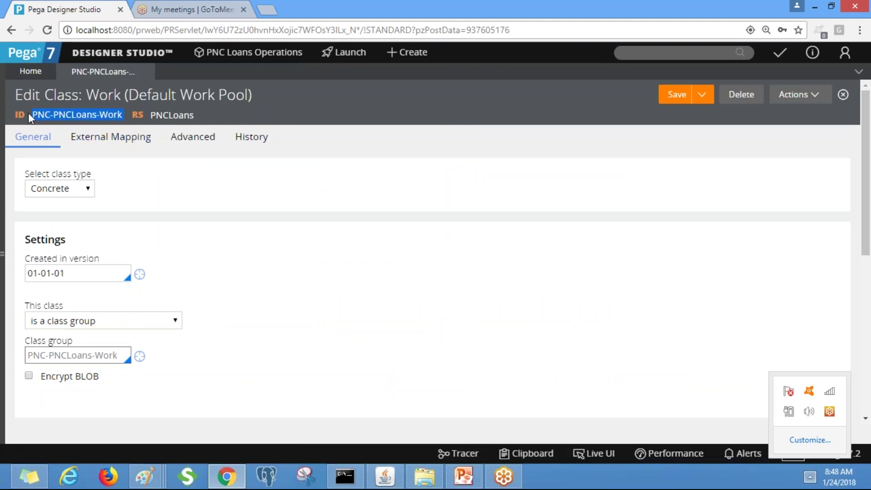
left_click(145, 476)
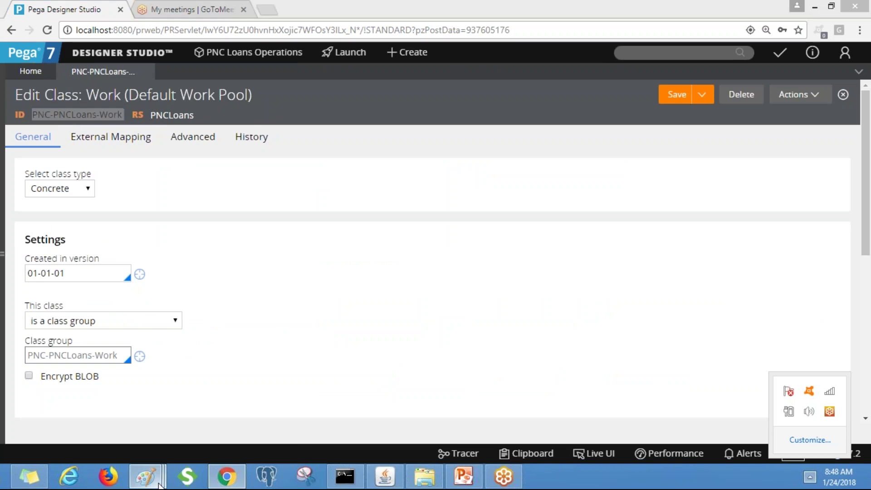
Clear the Home Loan and Auto Loan labels from the Paint canvas
left_click(793, 374)
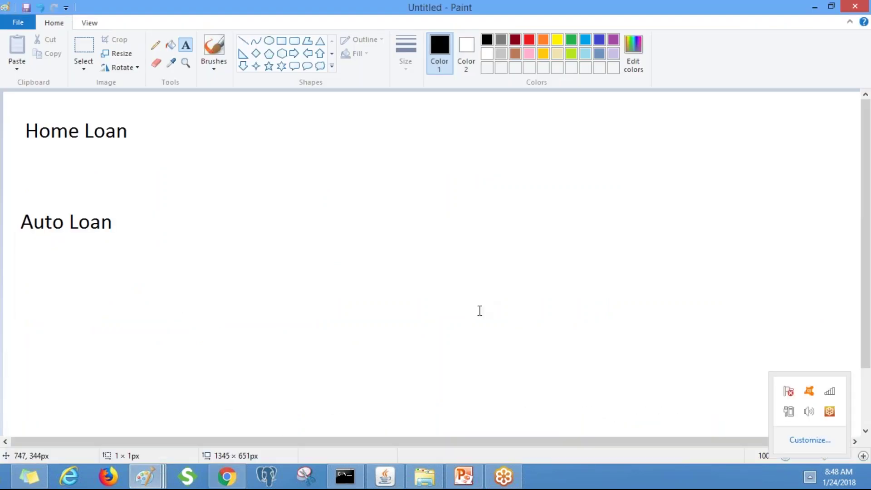
left_click(478, 296)
left_click(145, 200)
key("ctrl+a")
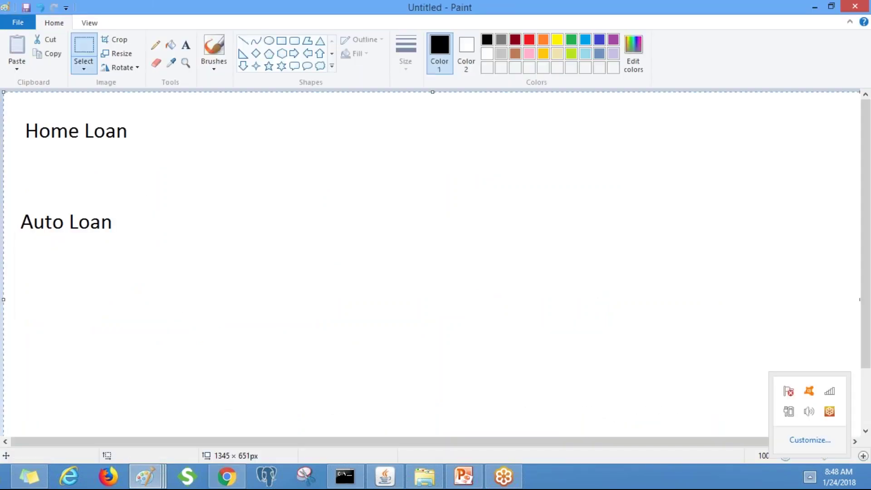
left_click(86, 69)
left_click(113, 169)
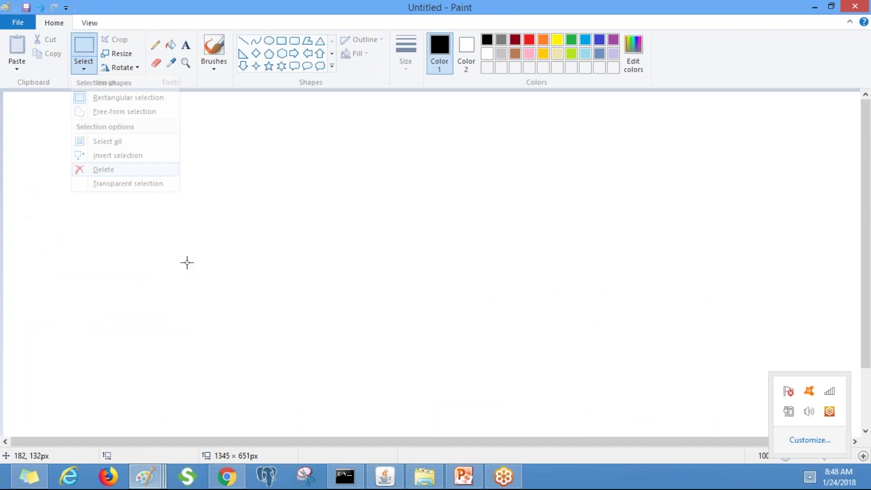
Paste the PNC-PNCLoans-Work label at the lower left of the canvas
left_click(186, 45)
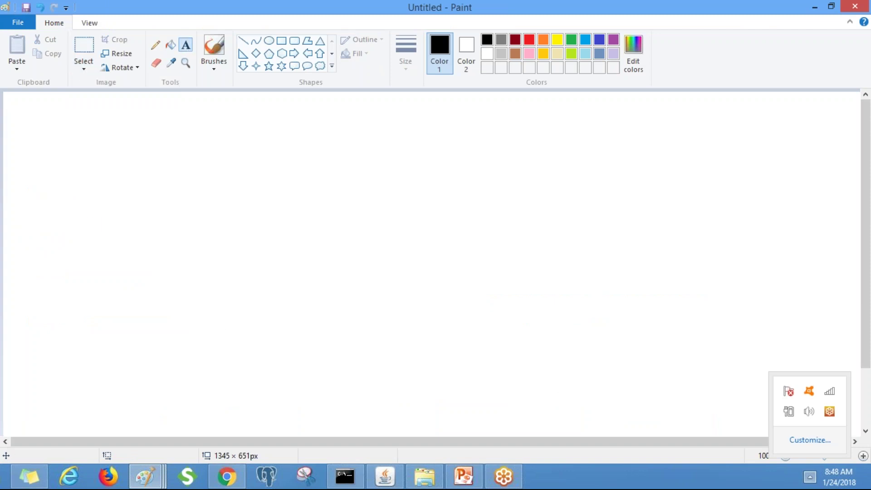
left_click(115, 346)
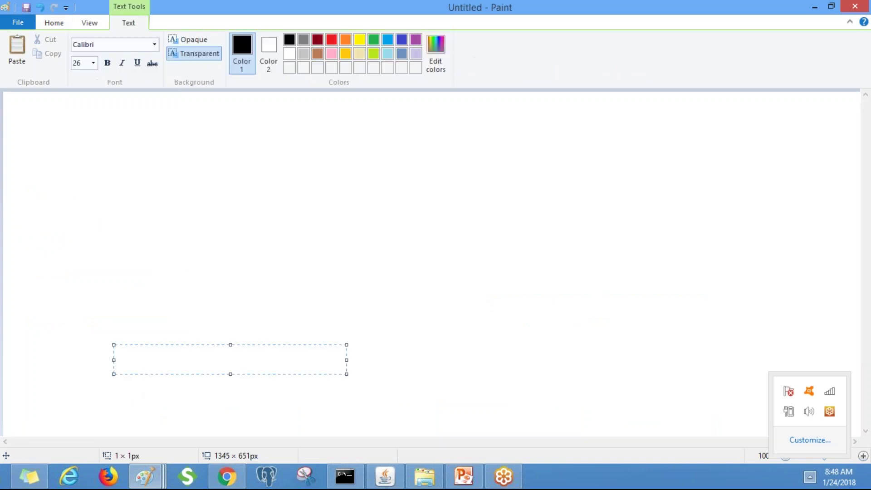
type("PNC-PNCLoans-Work")
key("ctrl+a")
key("BackSpace")
left_click(283, 235)
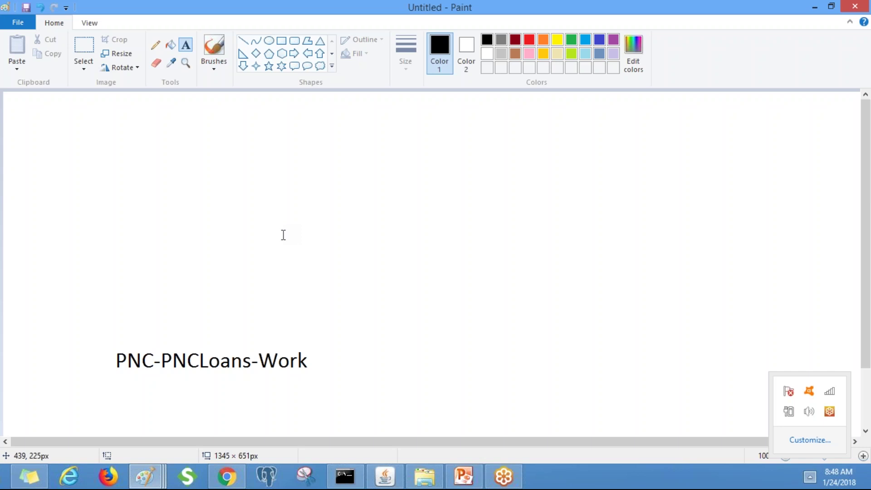
Add the PNC-PNCLoans and PNC labels stacked above PNC-PNCLoans-Work
left_click(118, 305)
type("PNC-PNC")
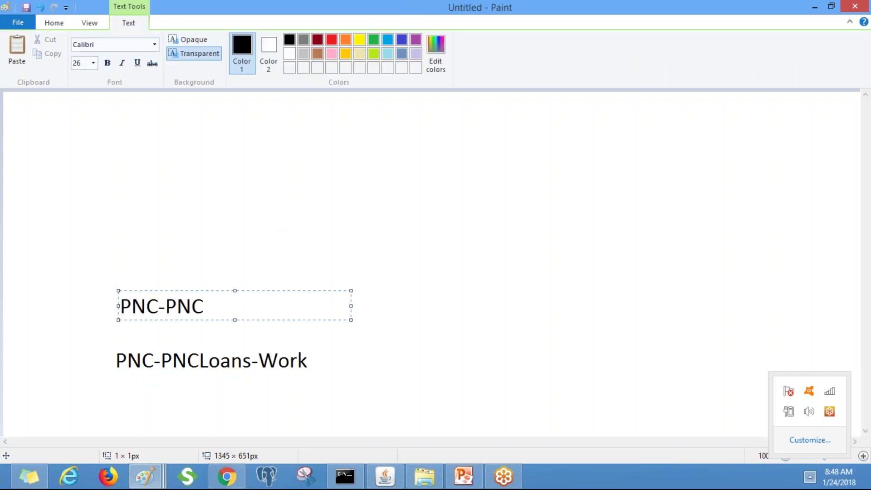
type("Loans")
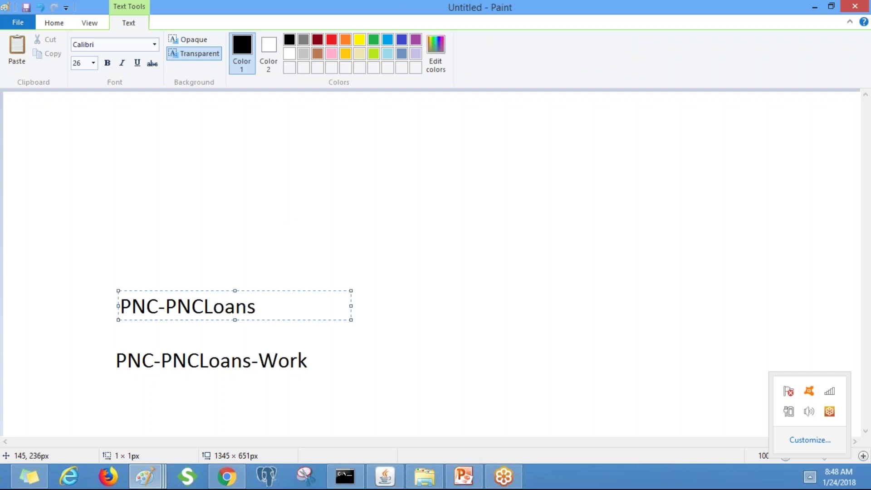
left_click_drag(257, 306, 119, 306)
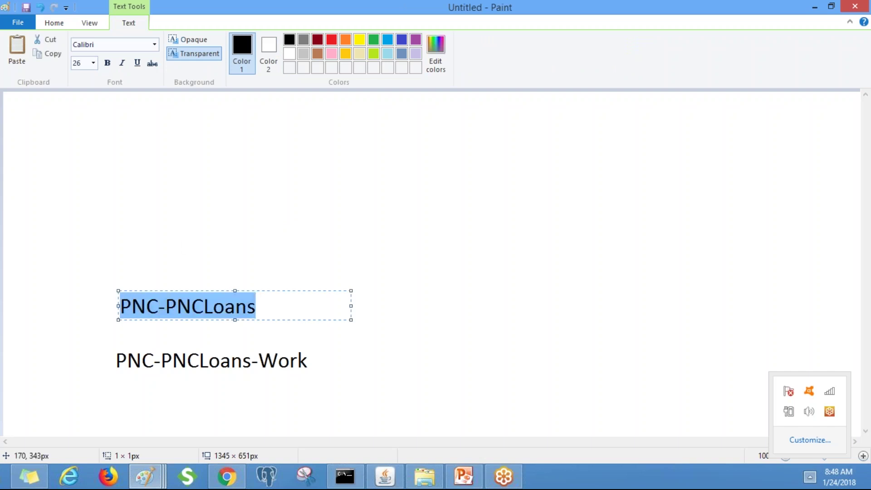
left_click(125, 249)
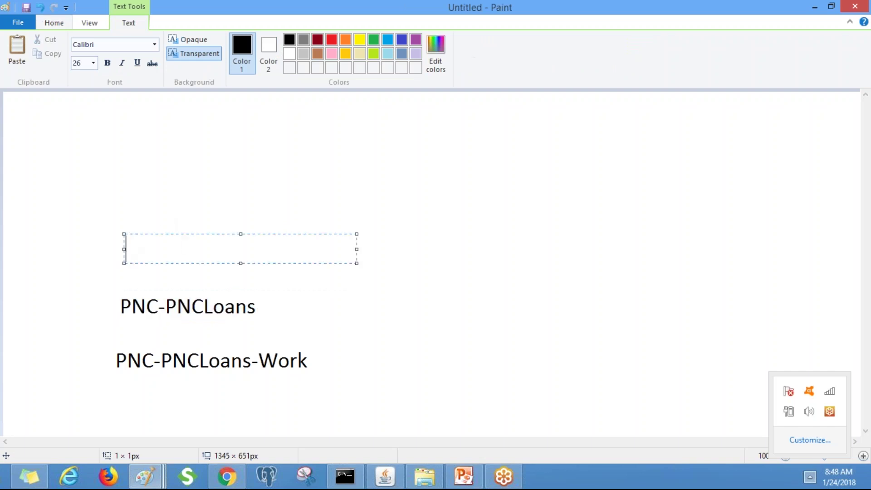
type("PNC")
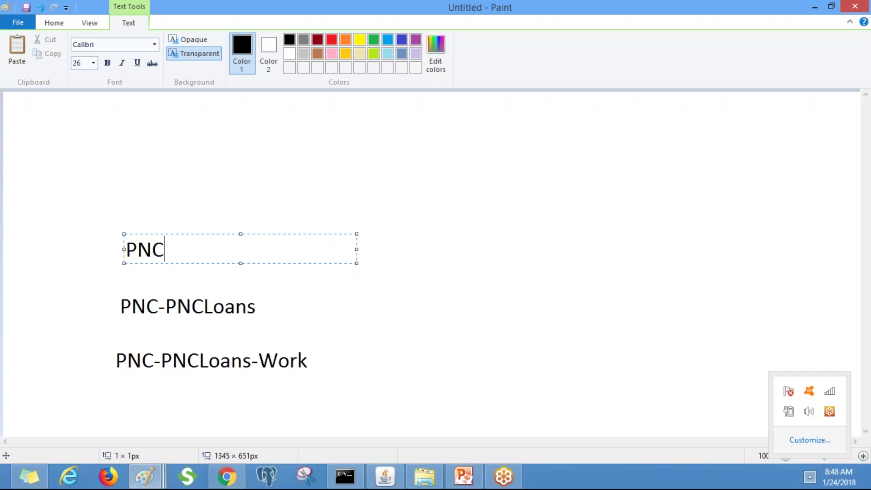
left_click(206, 142)
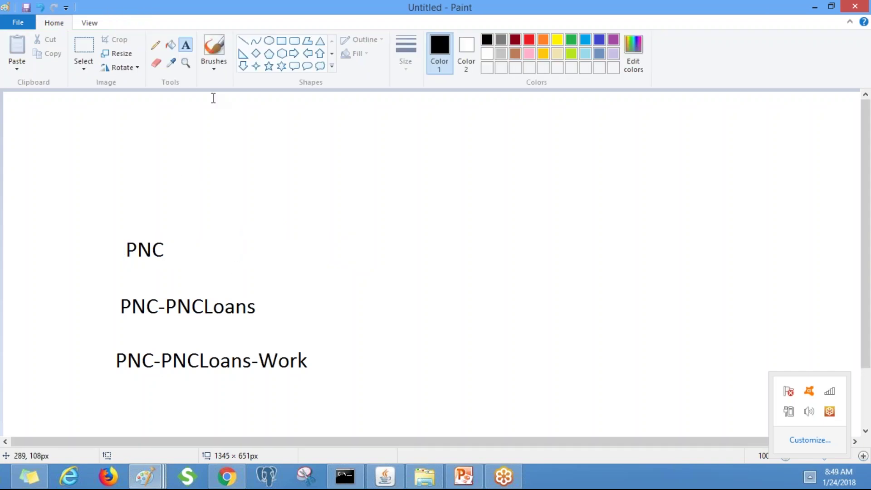
Draw vertical connector lines linking PNC to PNC-PNCLoans to PNC-PNCLoans-Work
left_click(245, 43)
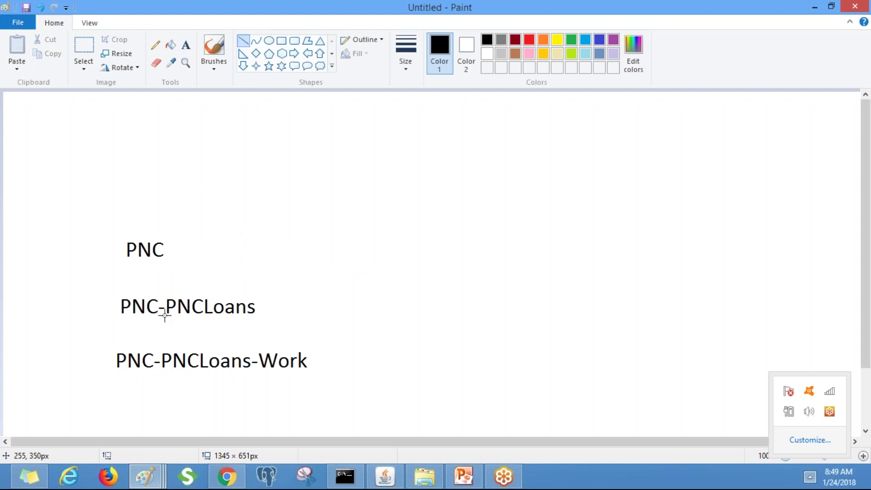
left_click_drag(164, 320, 165, 325)
left_click_drag(265, 203, 282, 219)
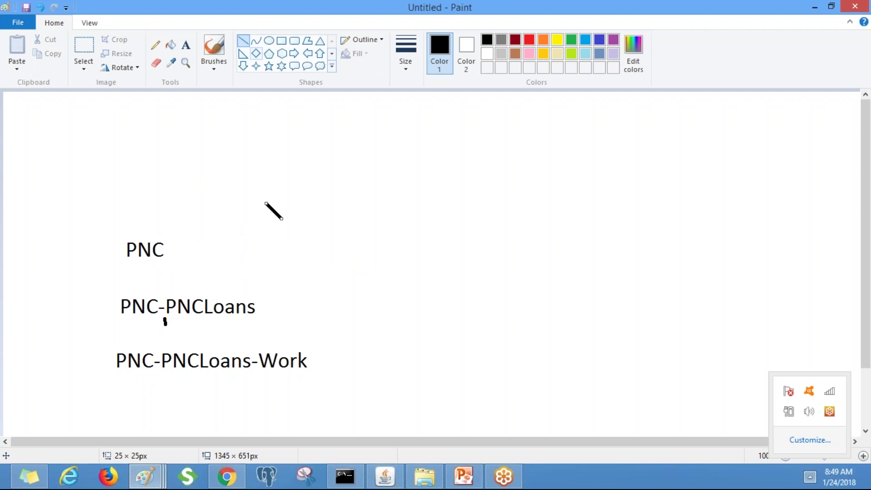
key("ctrl+z")
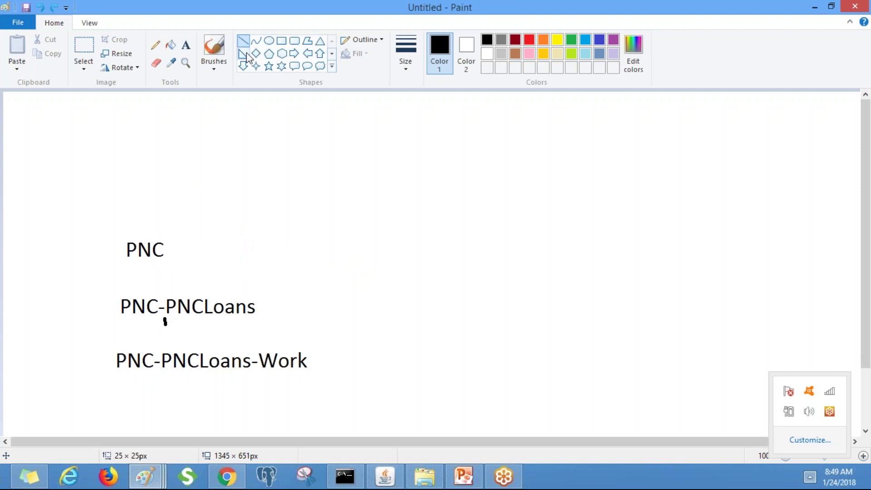
left_click(243, 47)
left_click_drag(165, 320, 164, 346)
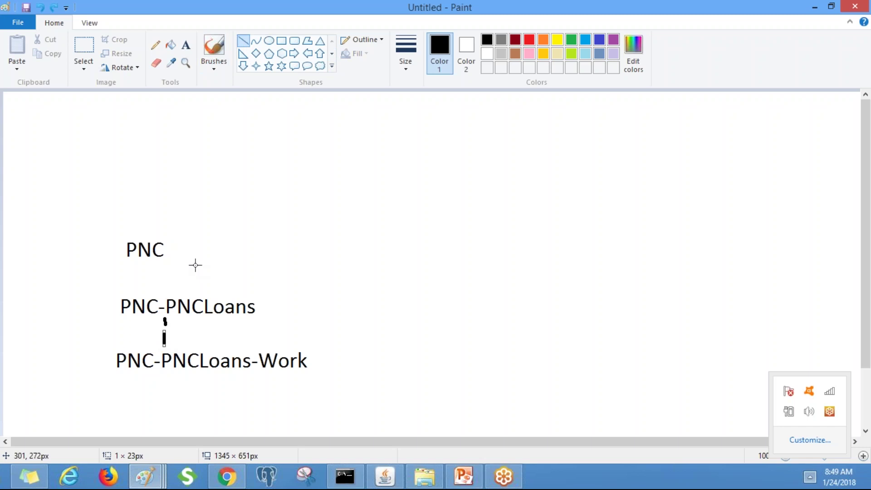
left_click_drag(161, 261, 161, 270)
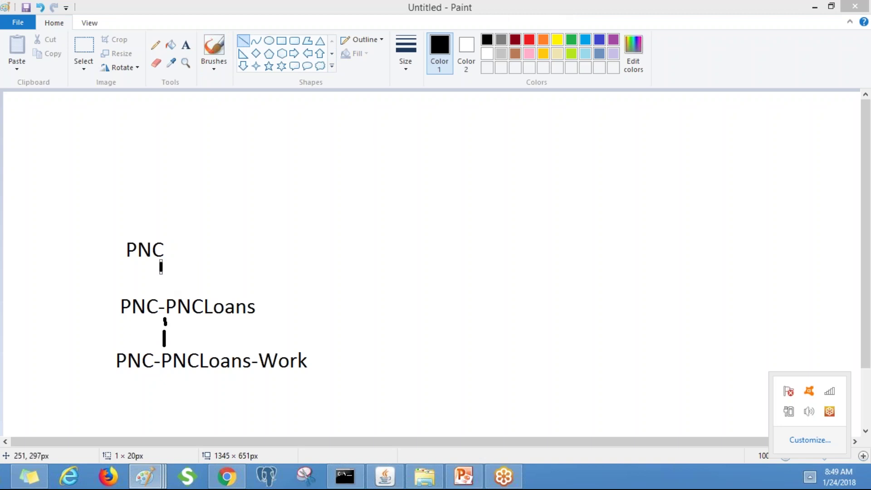
left_click_drag(161, 273, 161, 281)
key("alt+Tab")
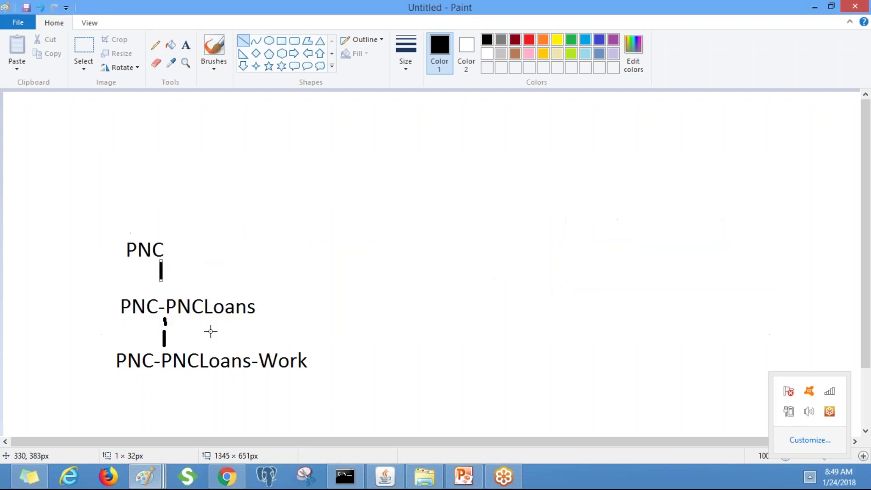
Select the Work class's Parent class (Directed) value in Pega and return to Paint
key("alt+Tab")
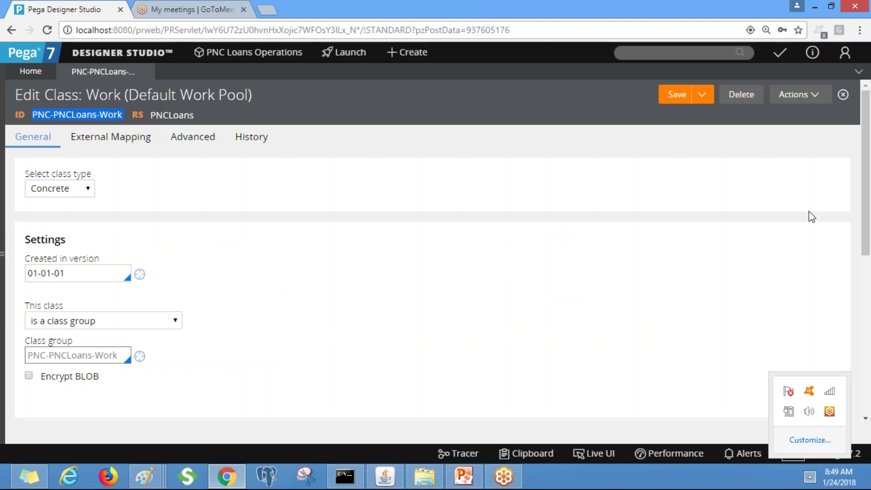
scroll(701, 359, "down", 6)
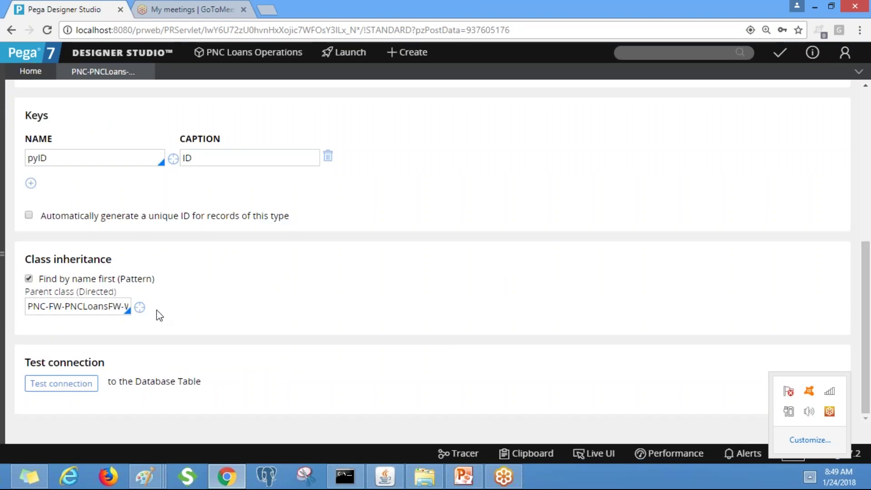
key("alt+Tab")
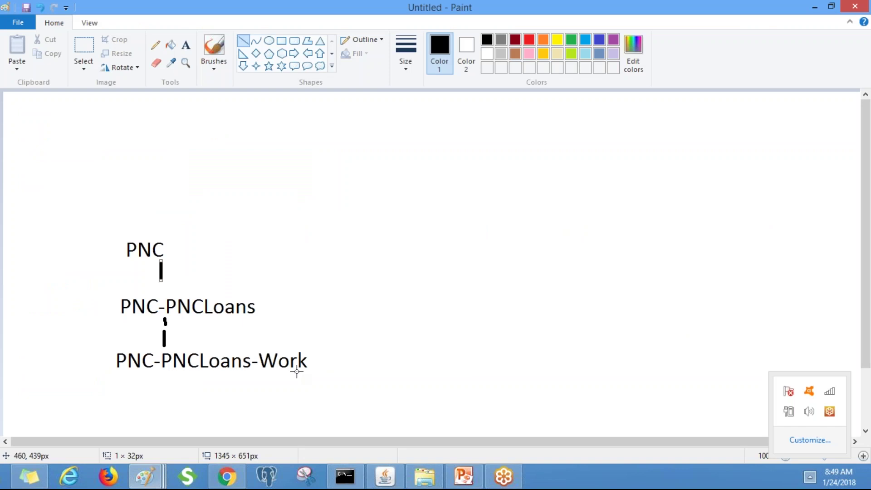
key("alt+Tab")
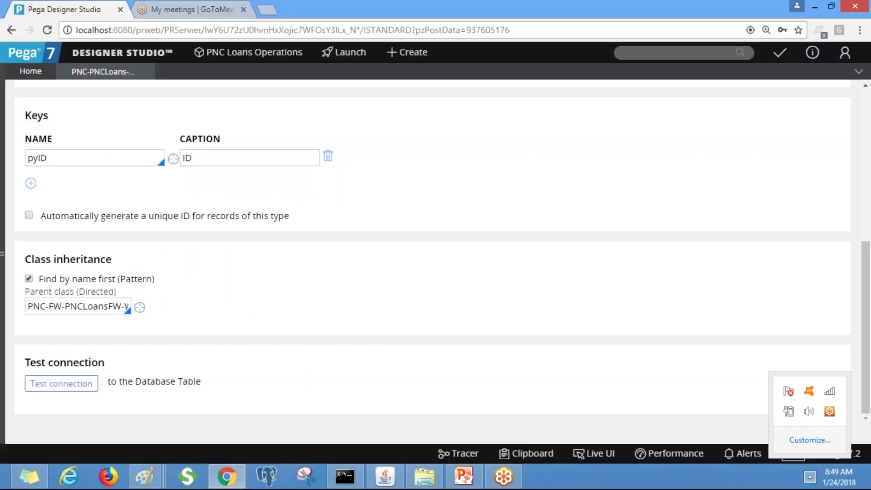
scroll(868, 277, "up", 6)
scroll(867, 276, "down", 6)
double_click(77, 303)
left_click(77, 302)
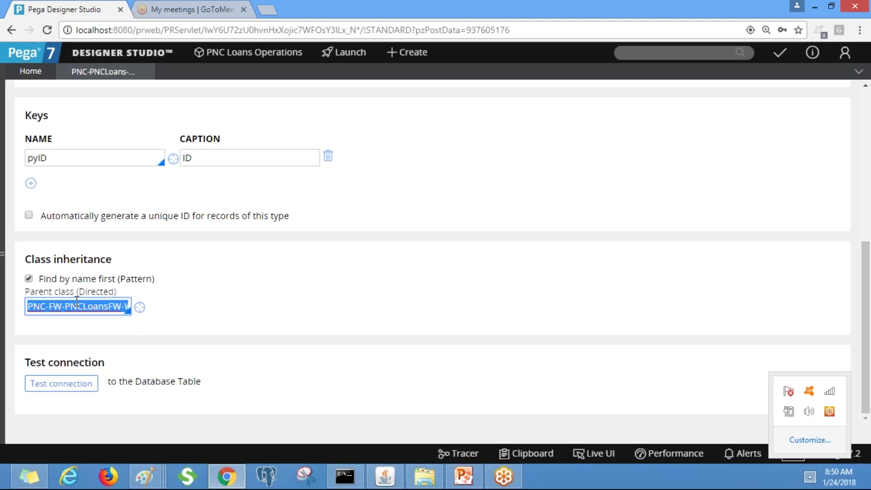
key("alt+Tab")
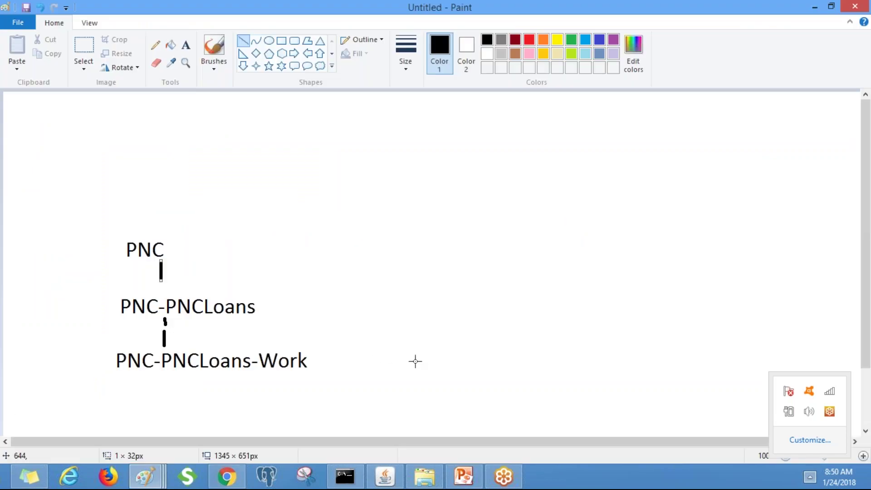
Add a PNC-FW-PNCLoansFW-Work label right of PNC-PNCLoans-Work, joined by a horizontal line
left_click(186, 45)
left_click_drag(388, 343, 619, 369)
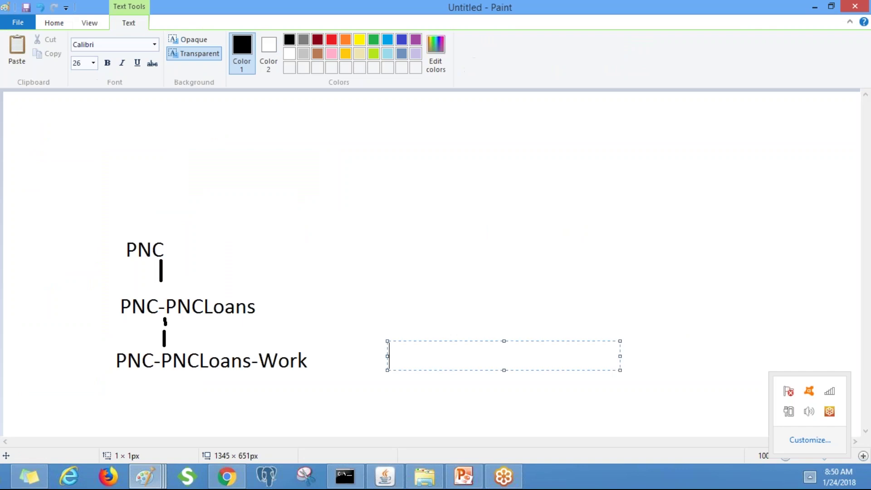
type("PNC-FW-PNCLoansFW-Work")
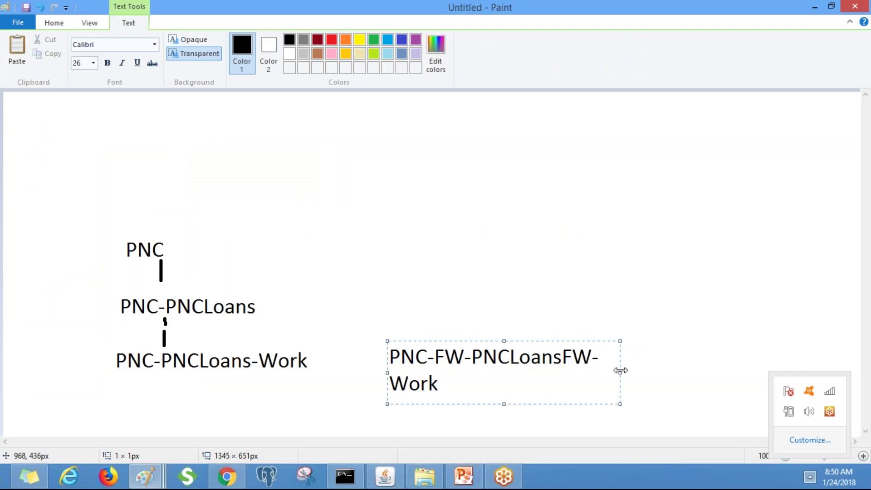
left_click_drag(618, 370, 679, 365)
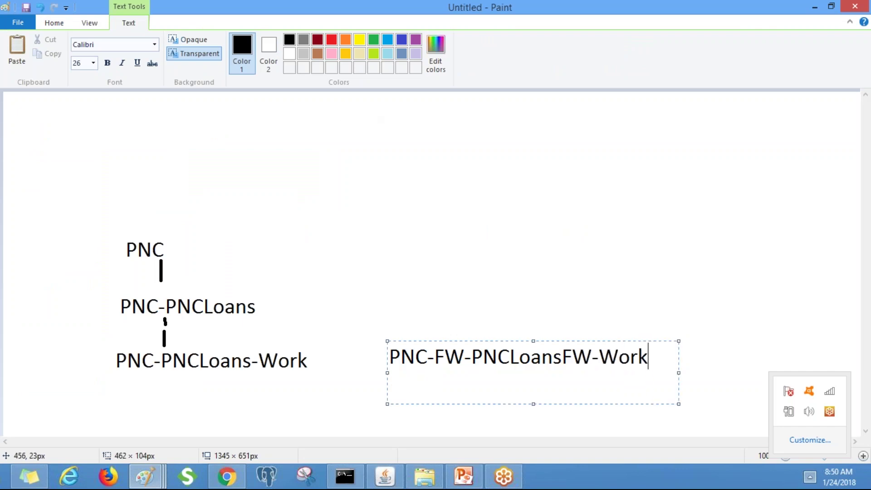
left_click(58, 24)
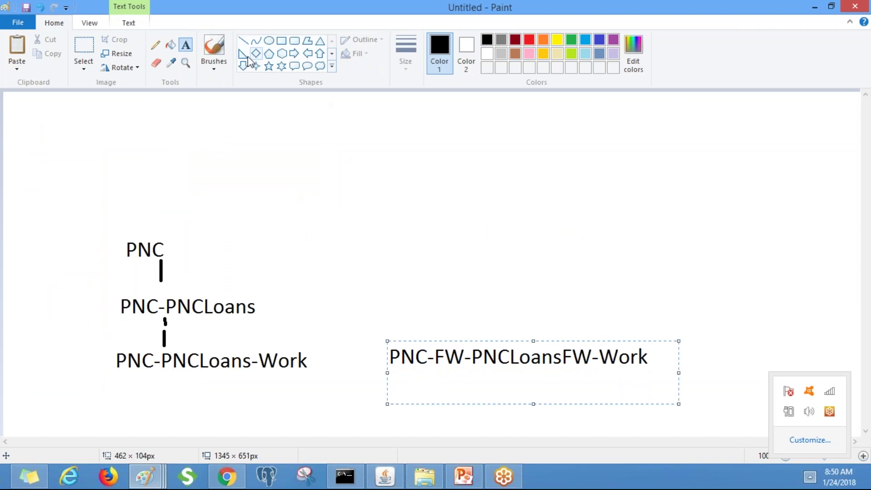
left_click(189, 49)
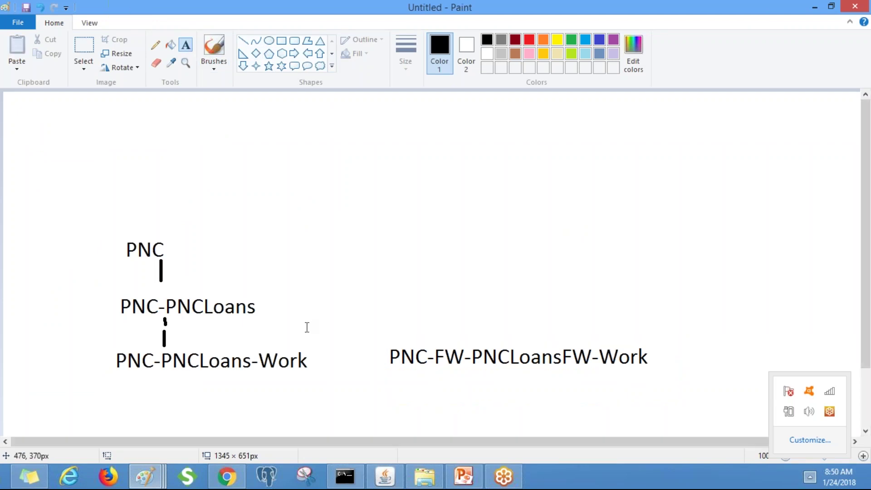
left_click(243, 41)
left_click_drag(318, 359, 382, 357)
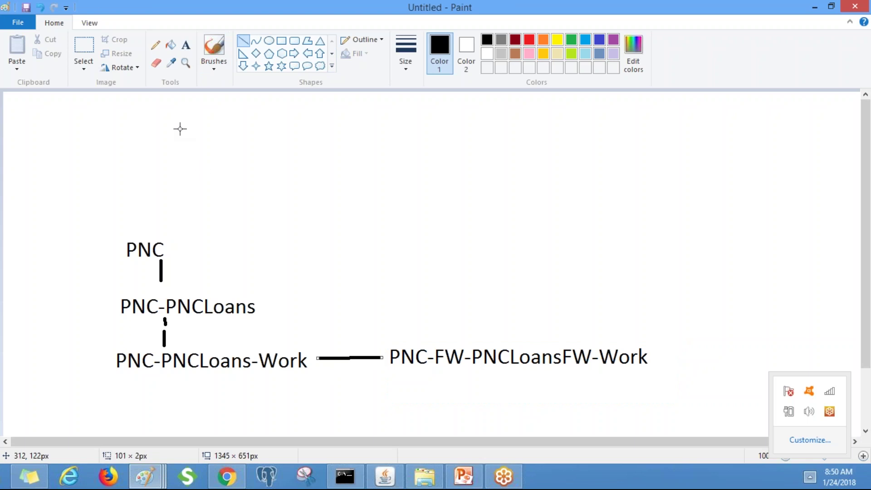
Label the new connector 'D I' and add a 'P I' label left of PNC-PNCLoans
left_click(186, 44)
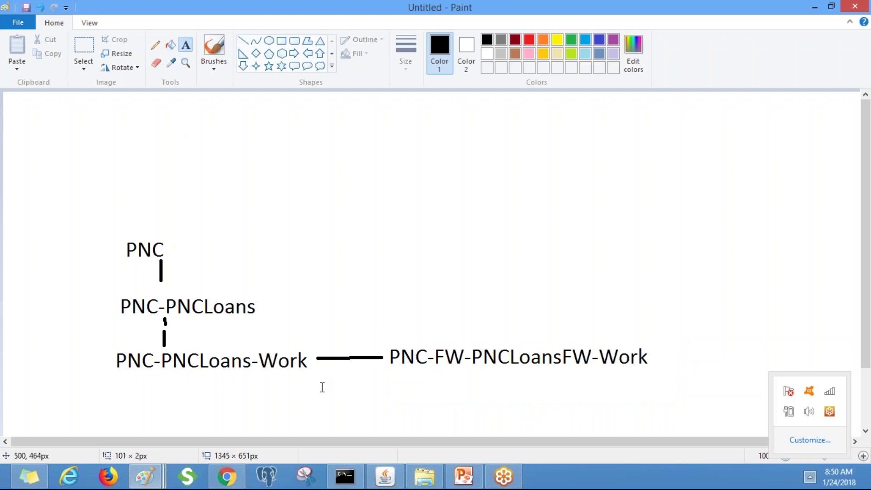
left_click(321, 373)
type("D I")
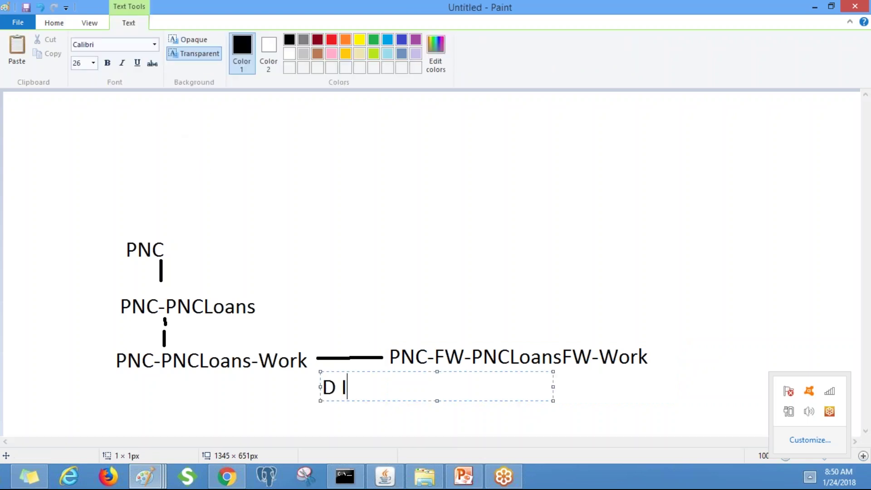
left_click(45, 282)
type("P I")
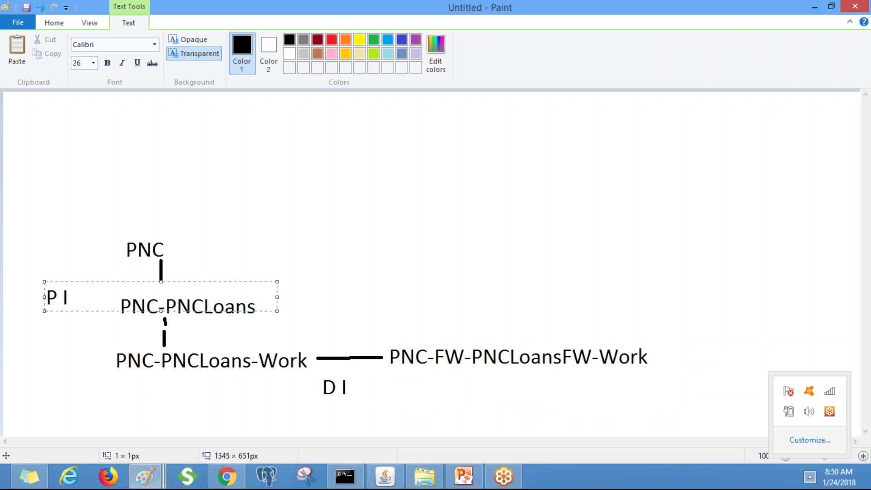
left_click(208, 181)
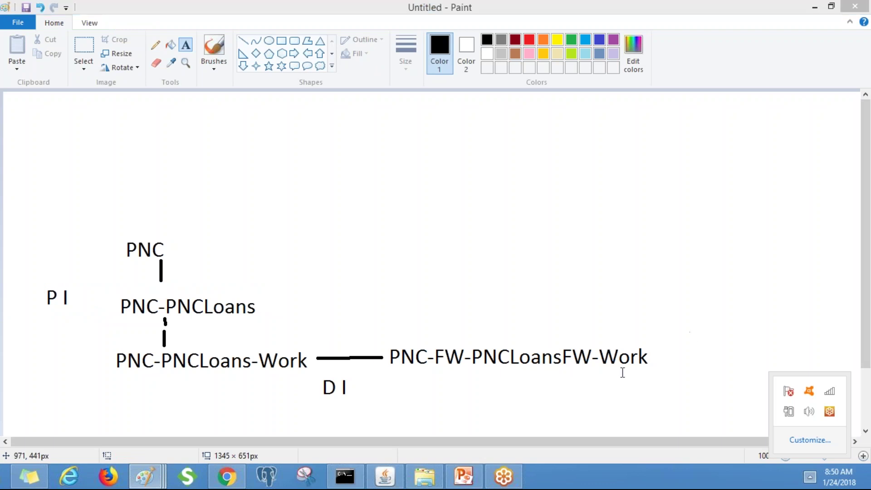
key("alt+Tab")
key("alt+Tab")
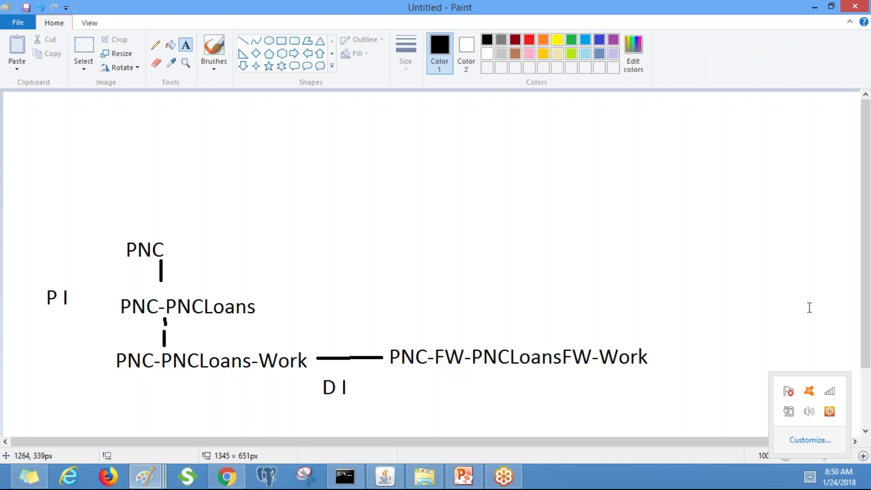
key("alt+Tab")
left_click(140, 308)
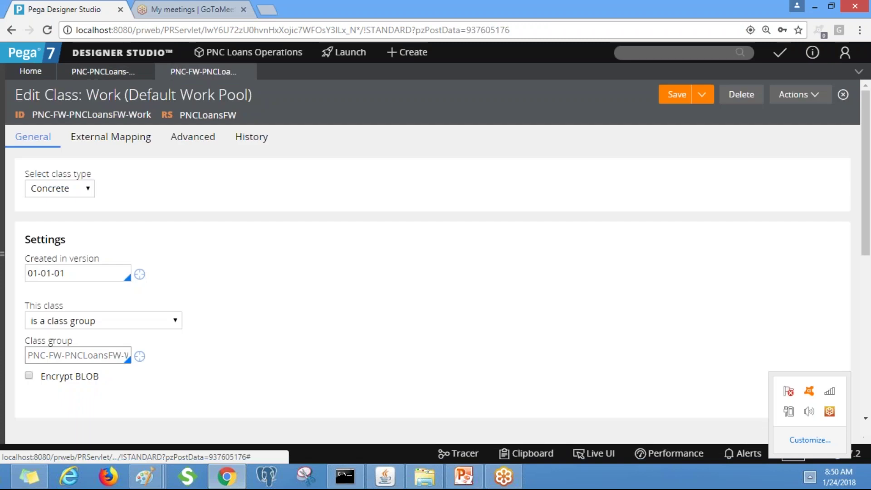
left_click_drag(869, 229, 869, 361)
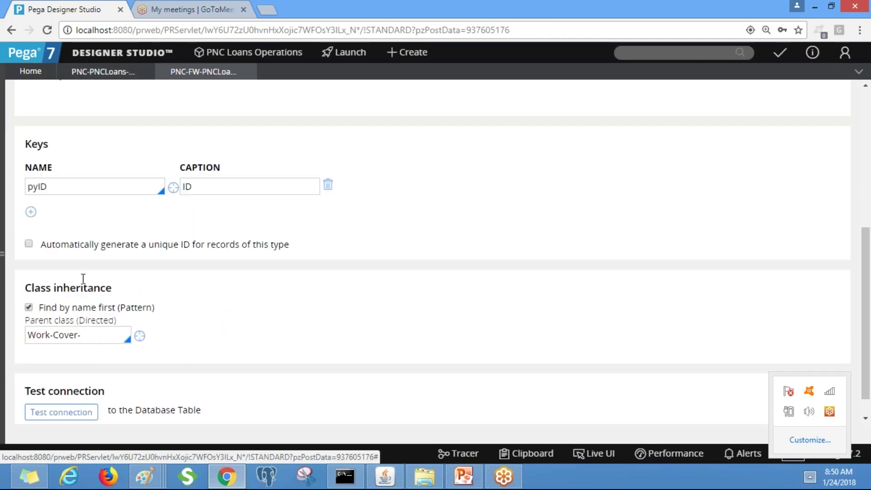
left_click(139, 336)
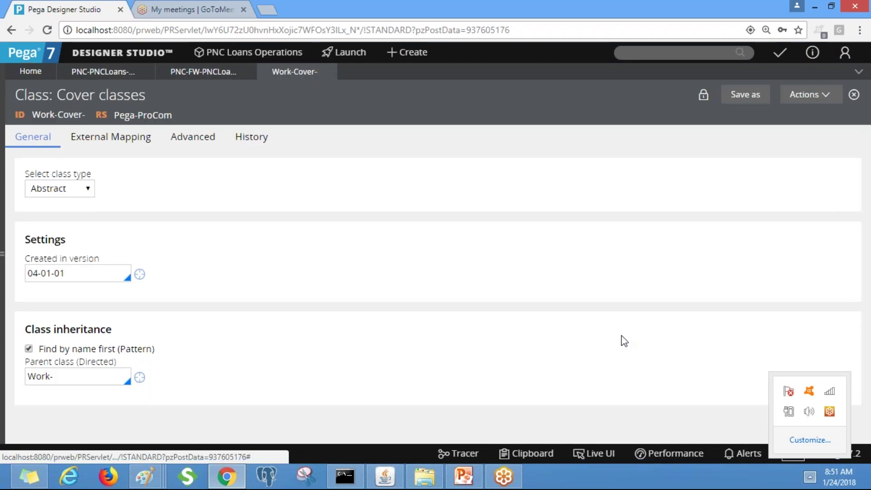
left_click(139, 377)
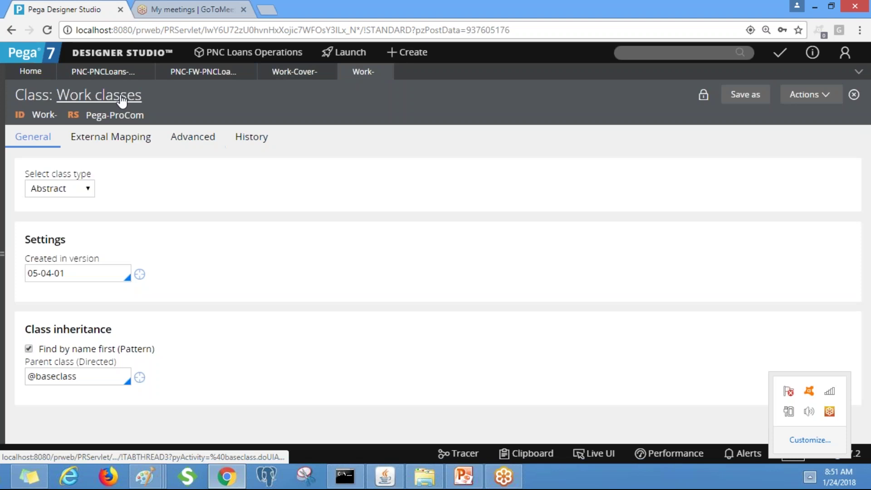
triple_click(91, 376)
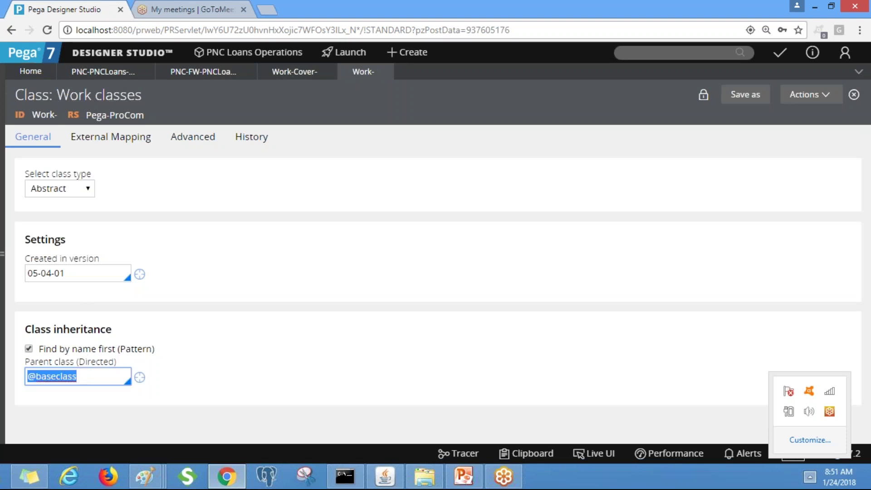
key("alt+Tab")
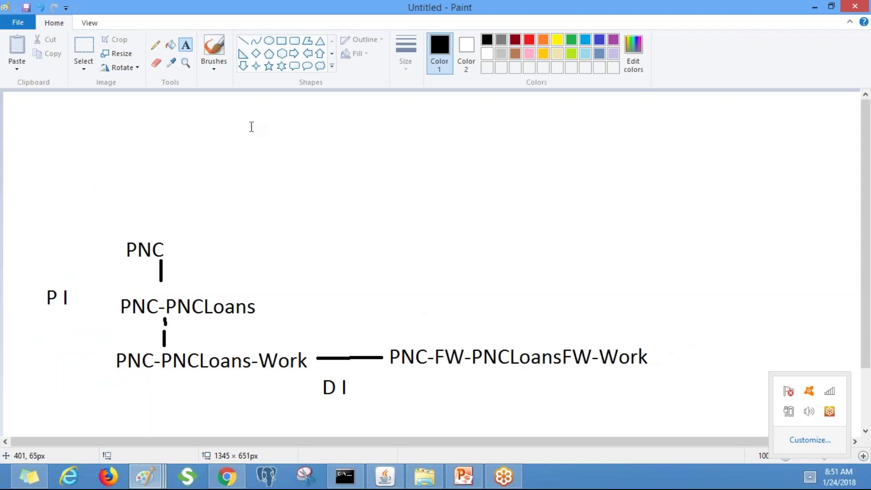
Label PNC-FW-PNCLoansFW above PNC-FW-PNCLoansFW-Work and join them with a short line
left_click(391, 318)
type("PNC-FW-PNCLoansF")
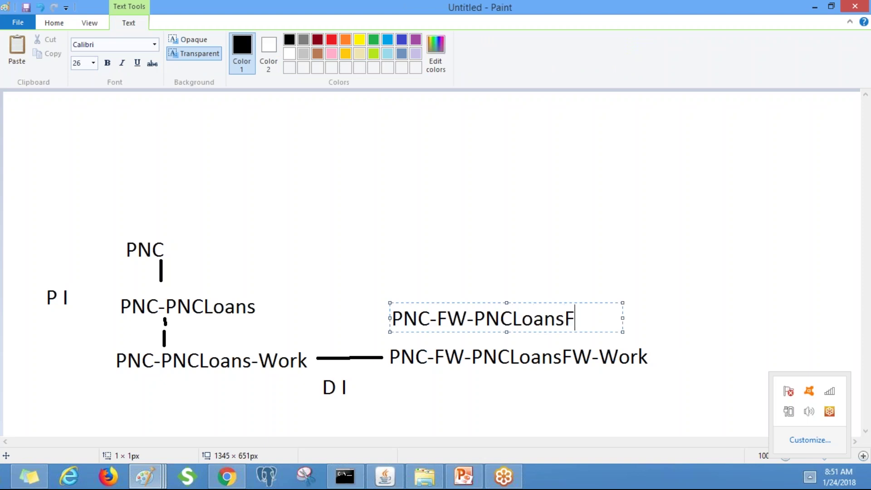
type("w")
key("BackSpace")
type("W")
left_click(414, 191)
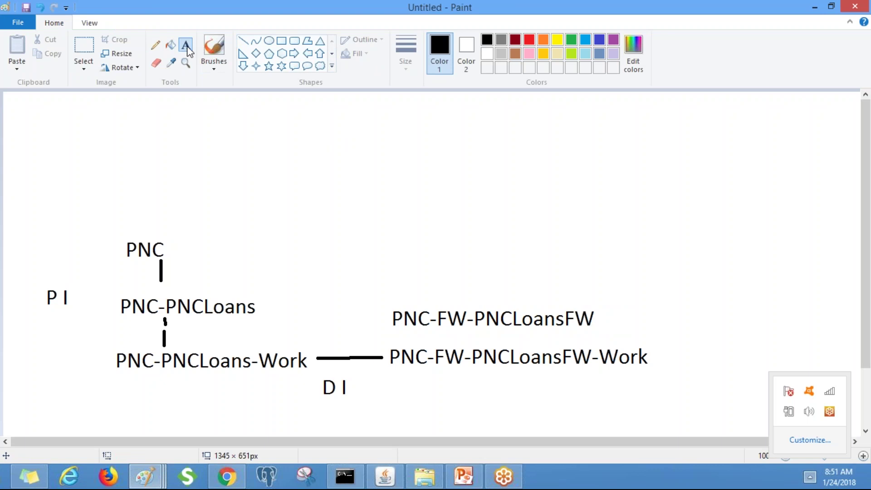
left_click(243, 44)
left_click_drag(475, 330, 479, 347)
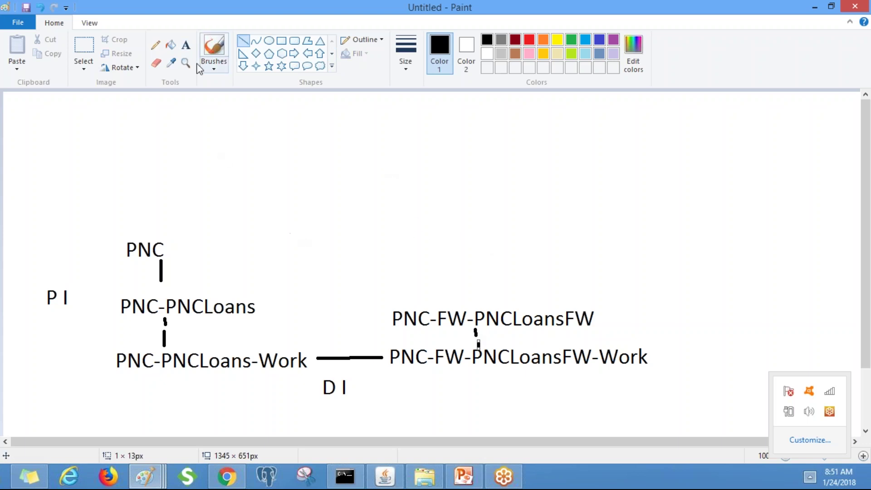
Add a PNC-FW label above PNC-FW-PNCLoansFW
left_click(185, 44)
left_click(391, 269)
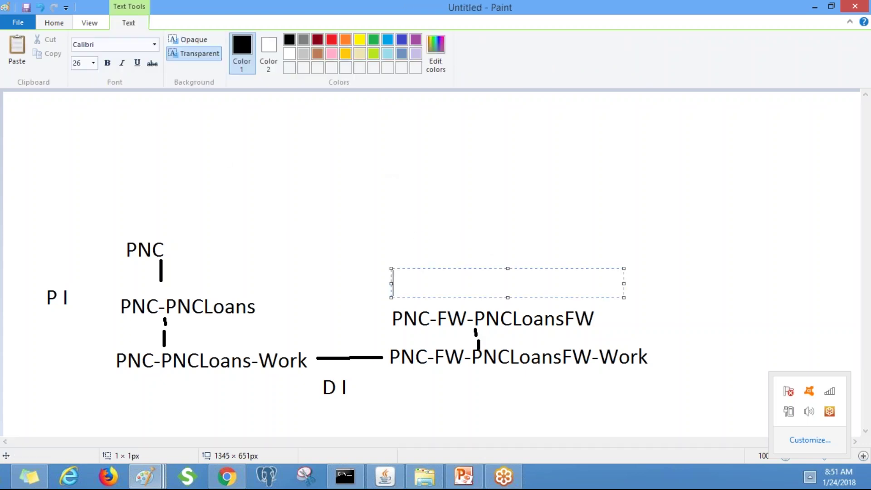
type("PNC-FW")
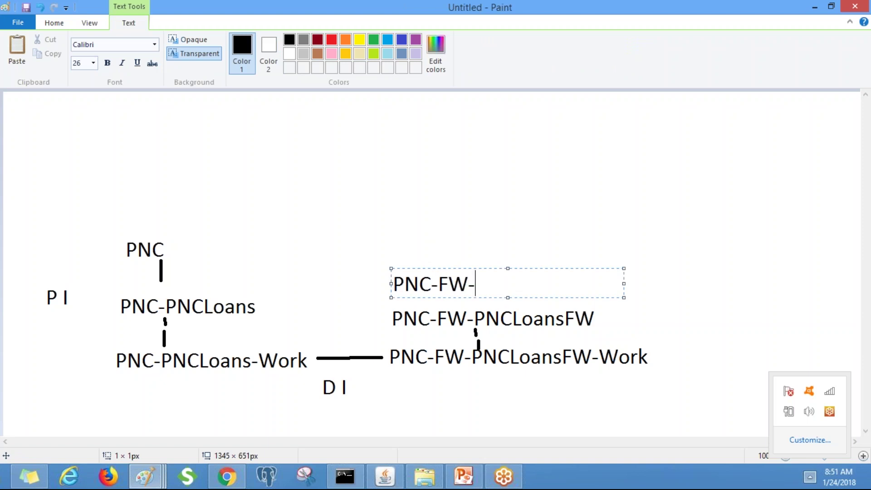
type("-PNC")
key("BackSpace")
key("BackSpace")
key("BackSpace")
key("BackSpace")
left_click(458, 300)
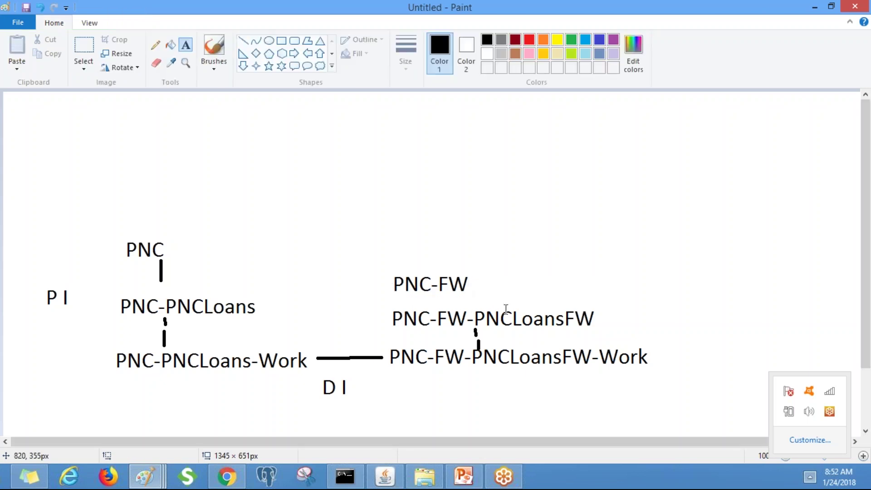
Add a PNC label above PNC-FW in the framework chain
left_click(395, 213)
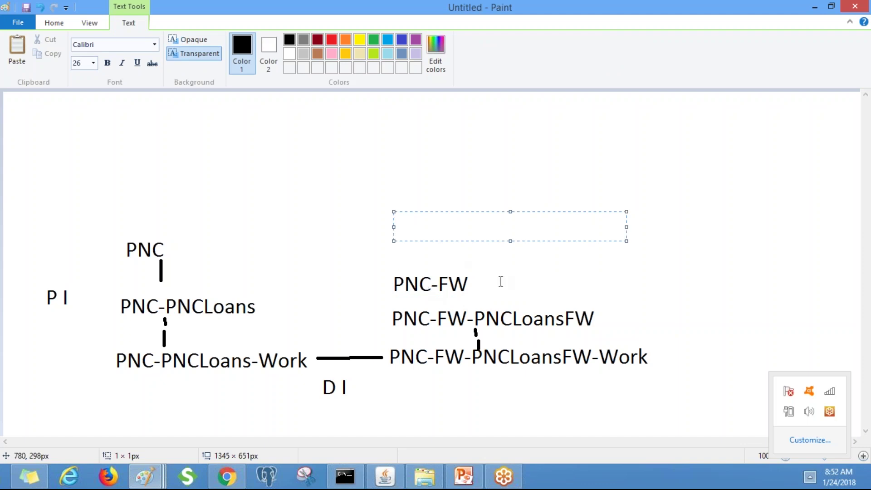
type("PNC")
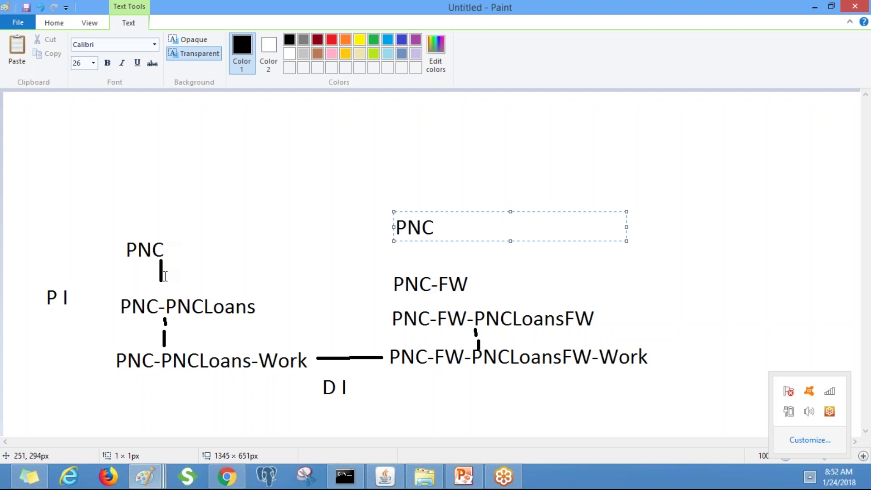
left_click(161, 265)
left_click(130, 236)
left_click(122, 254)
left_click_drag(123, 254, 183, 278)
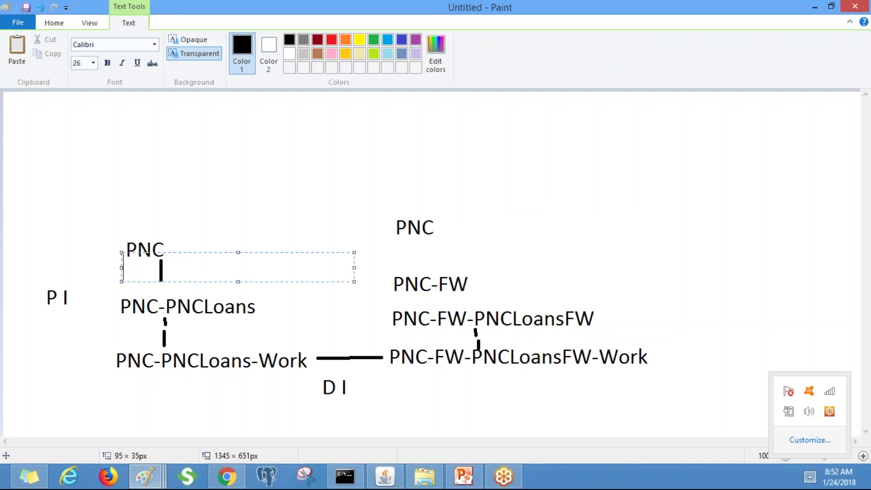
left_click(128, 189)
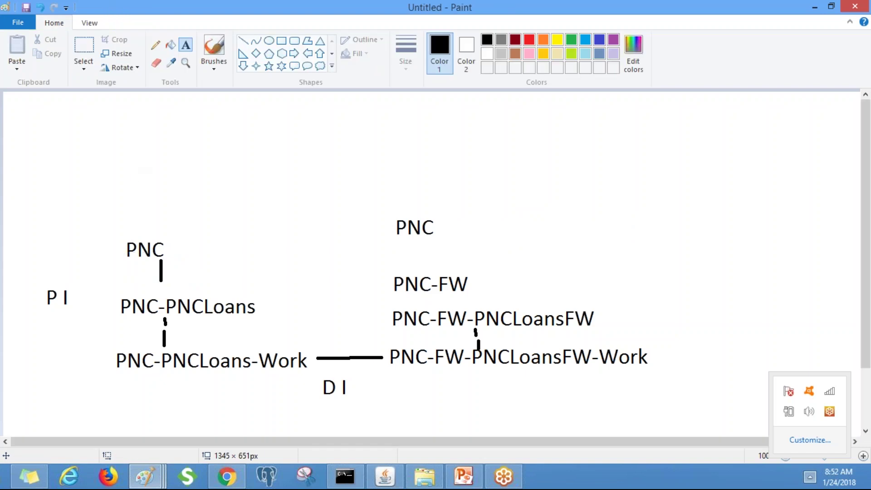
Draw a dashed line of five short segments from PNC-PNCLoans up to the upper PNC
left_click(243, 41)
left_click_drag(192, 291, 215, 278)
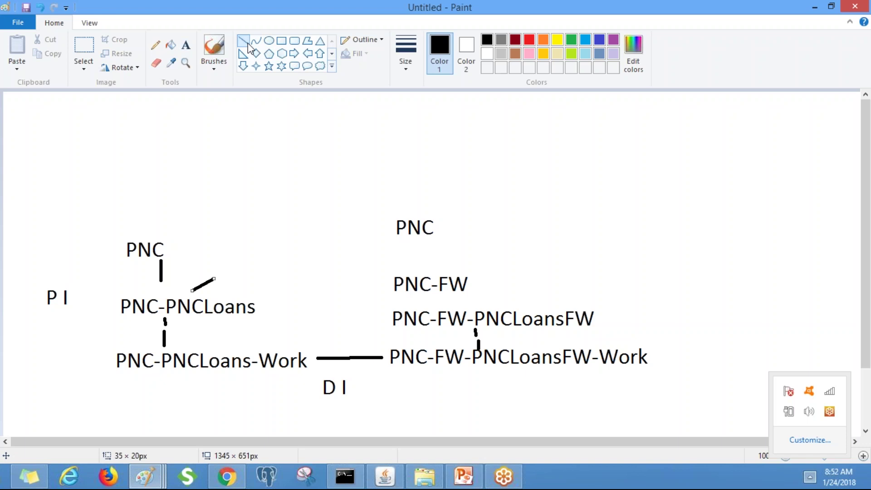
left_click_drag(225, 273, 242, 264)
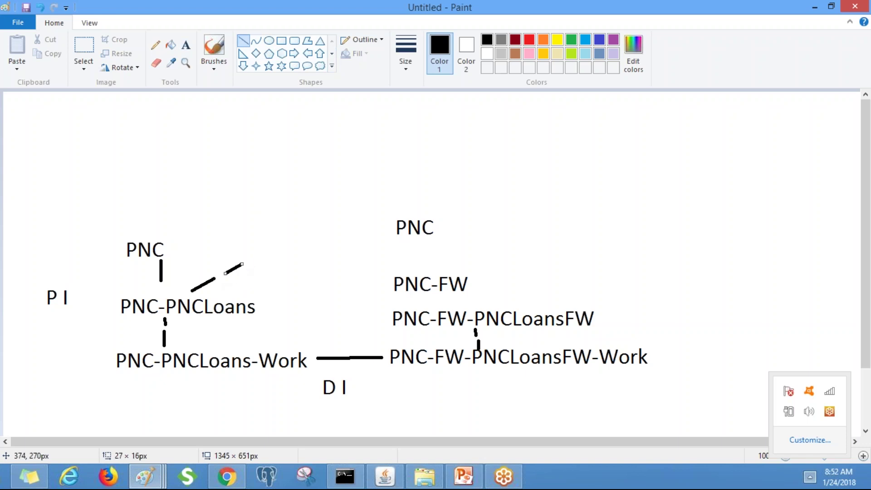
left_click(243, 41)
left_click_drag(261, 256, 276, 248)
left_click(245, 47)
left_click_drag(300, 244, 331, 231)
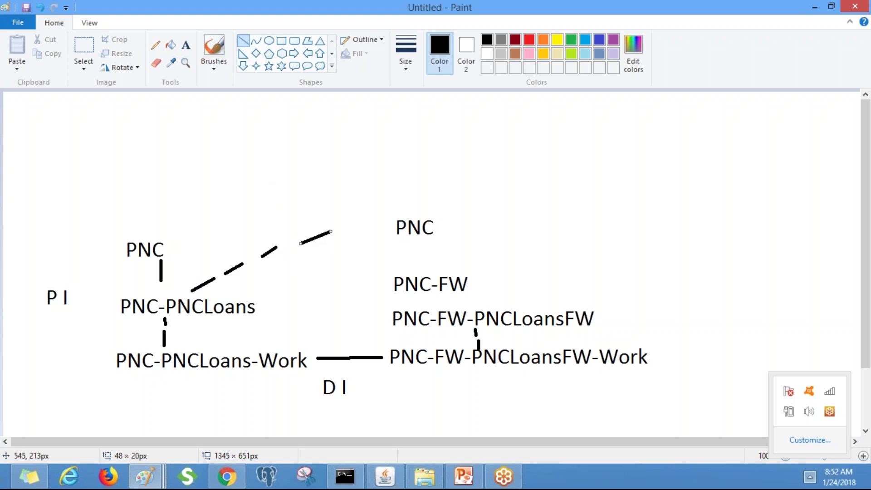
left_click(245, 43)
left_click_drag(346, 230, 384, 220)
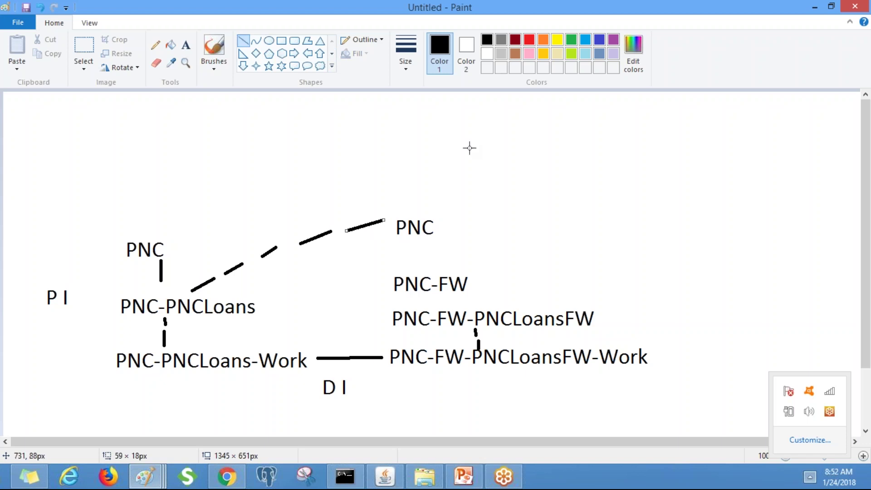
left_click(185, 45)
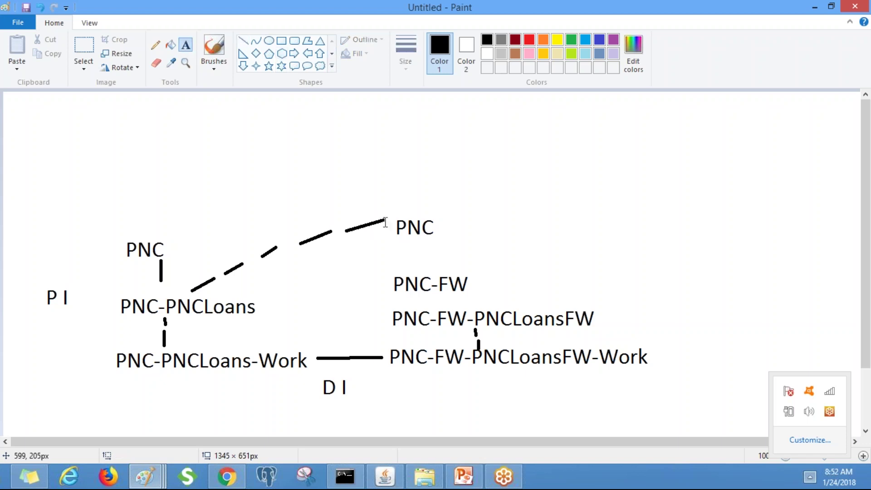